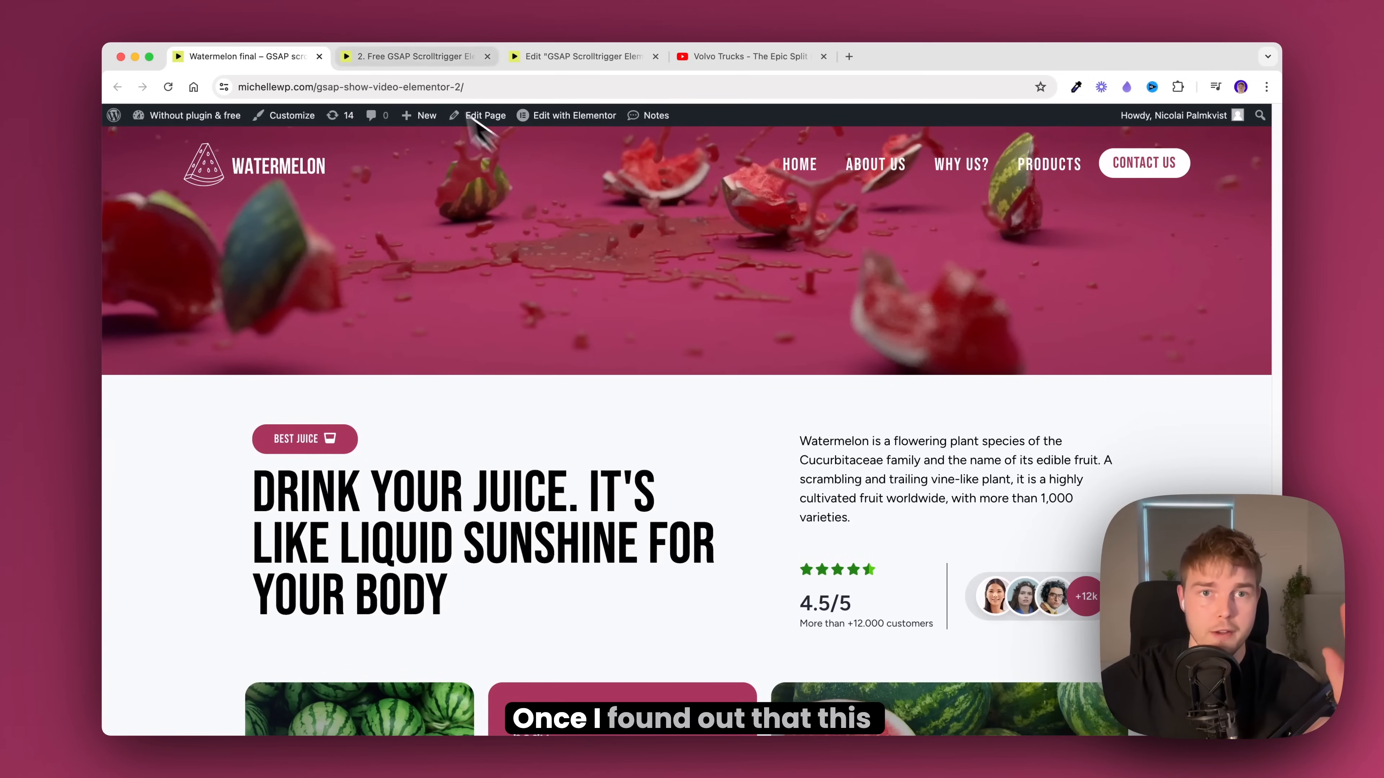
Examine the Volvo truck demo page's scroll-driven hero video down to the content section below it
click(410, 59)
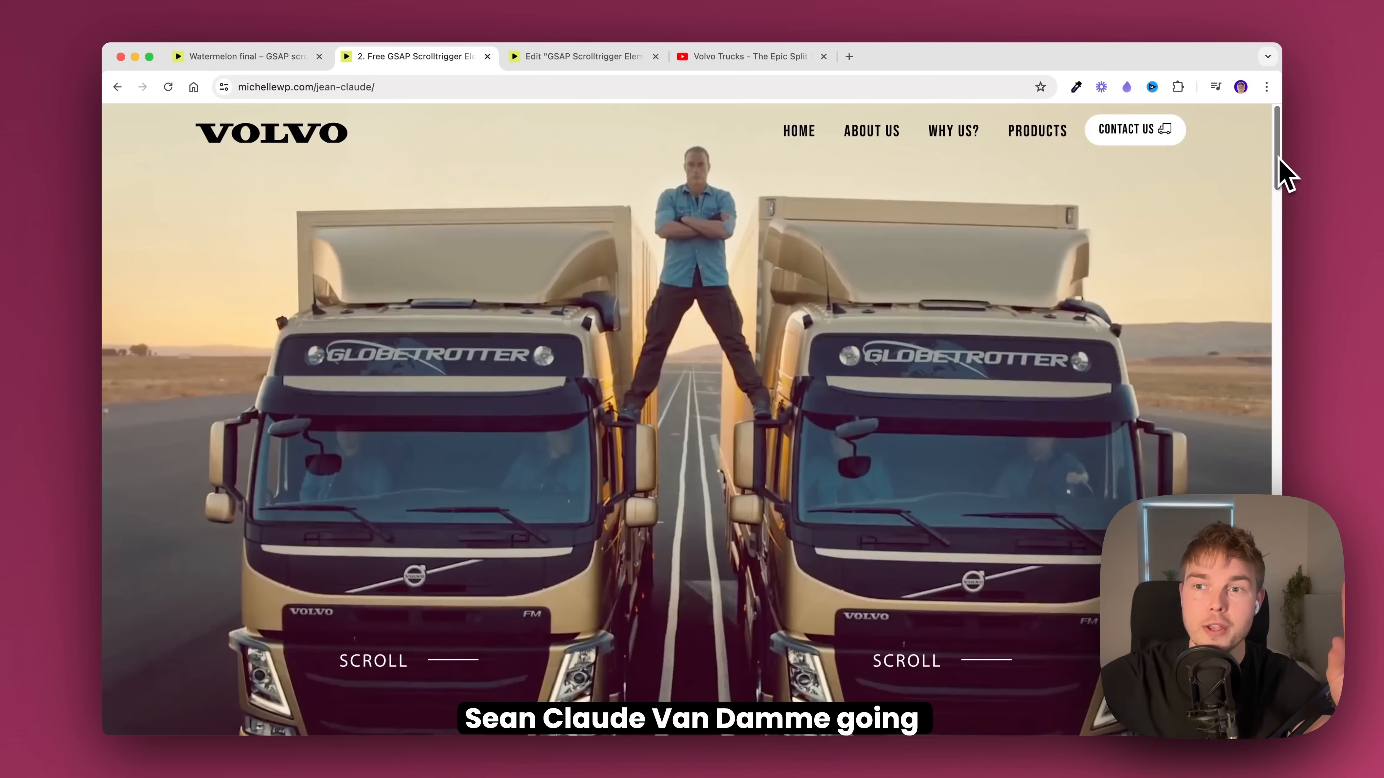
scroll(1278, 158, down, 10)
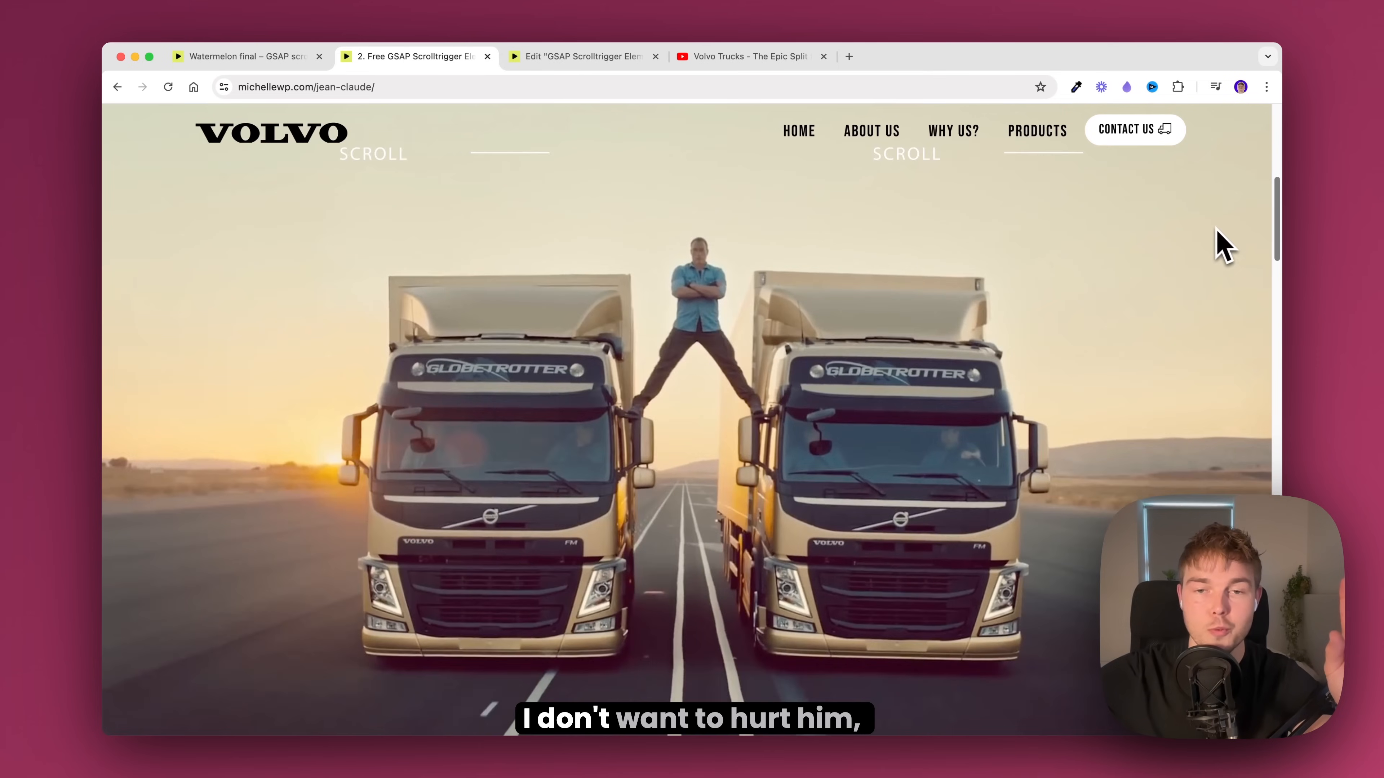
scroll(1215, 248, down, 5)
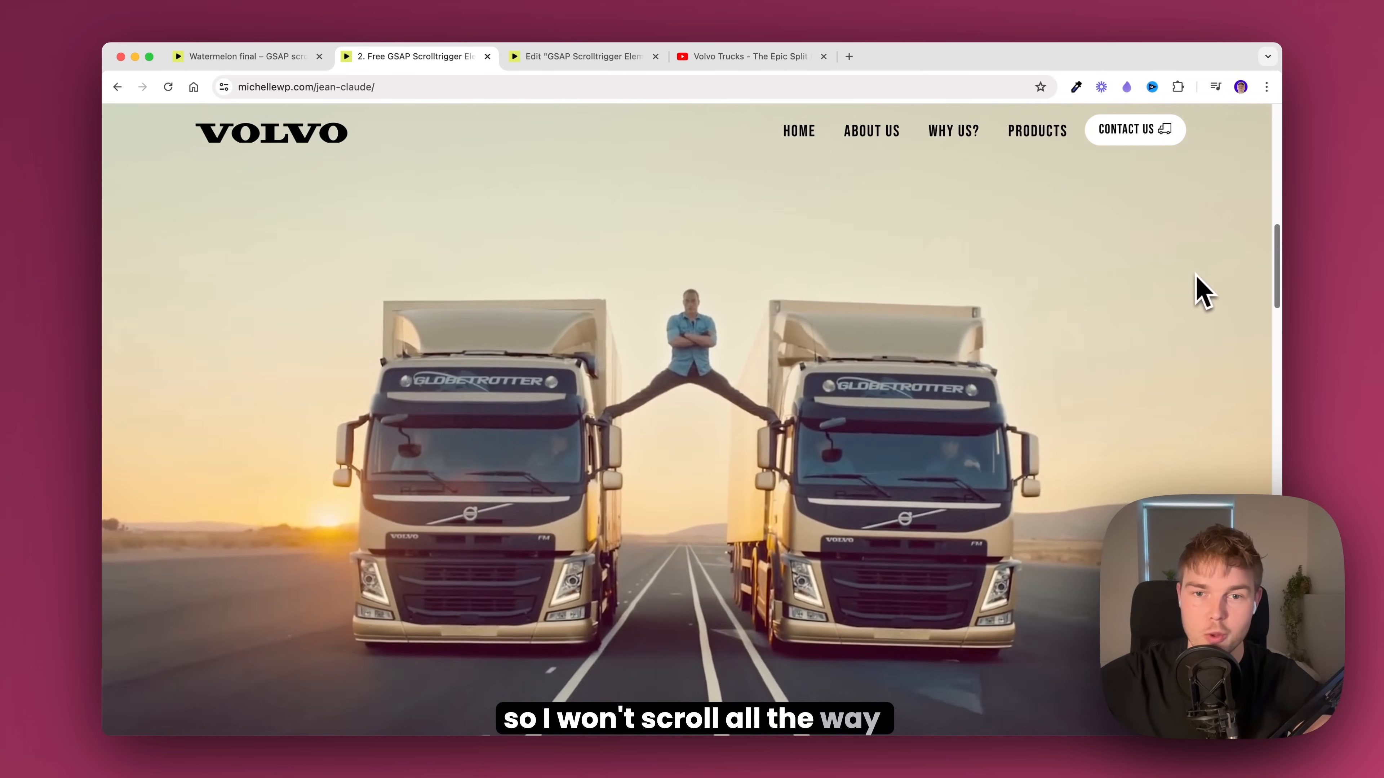
scroll(1194, 284, down, 3)
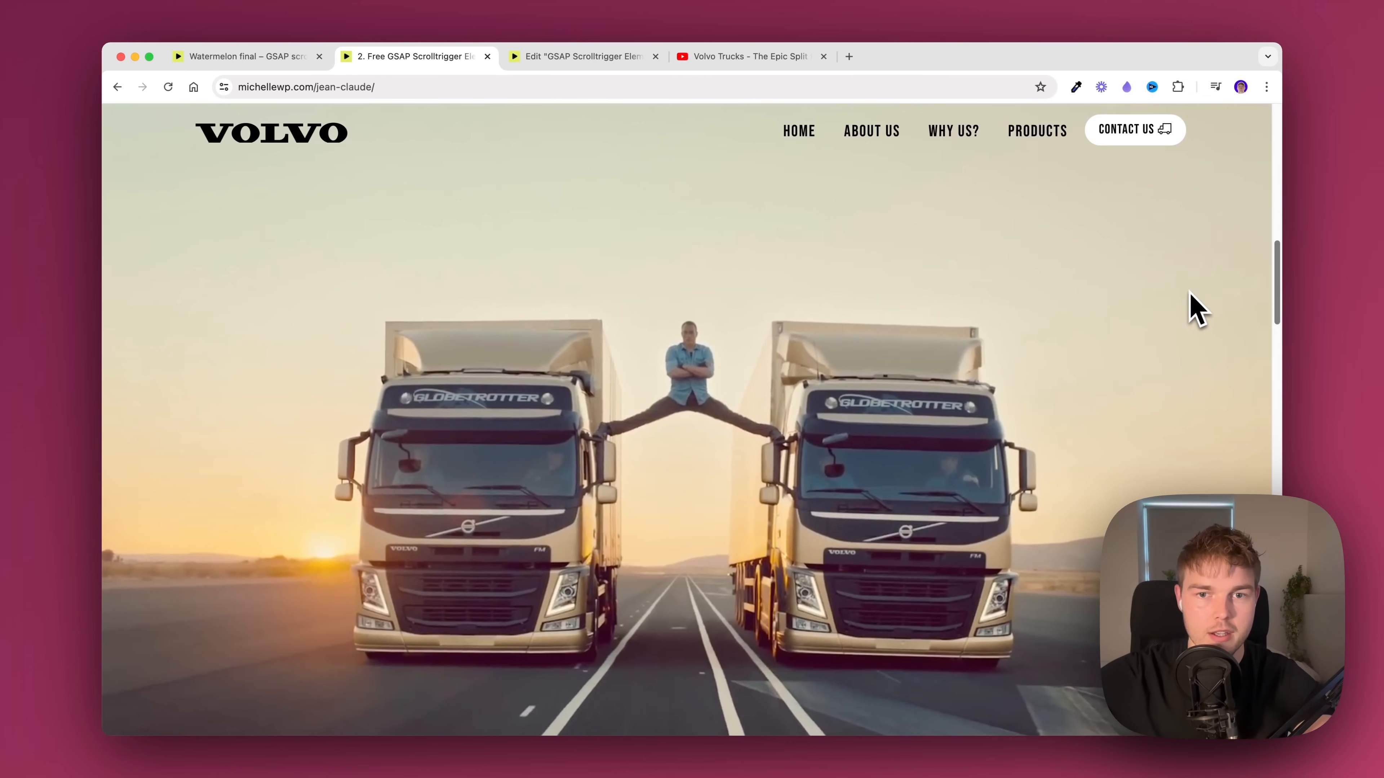
scroll(1186, 321, down, 4)
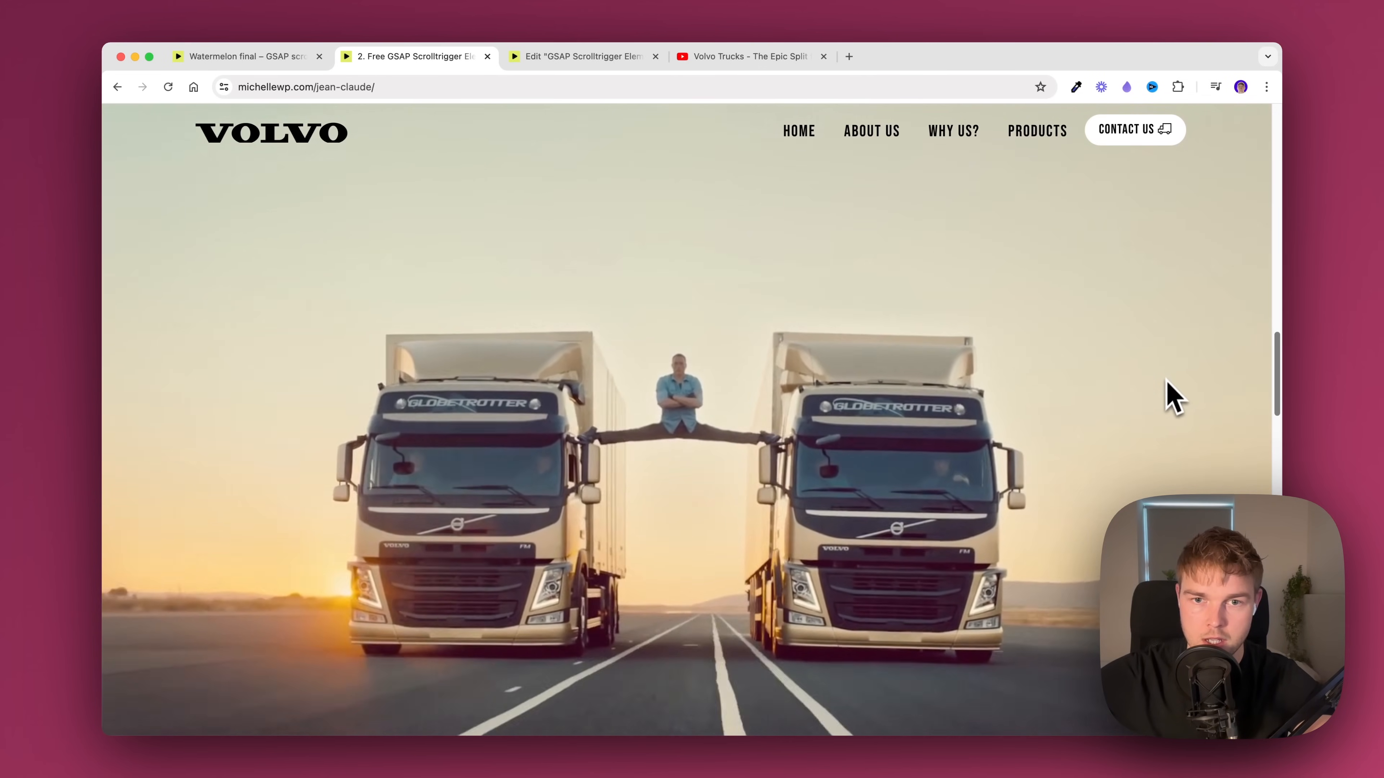
scroll(1174, 463, down, 5)
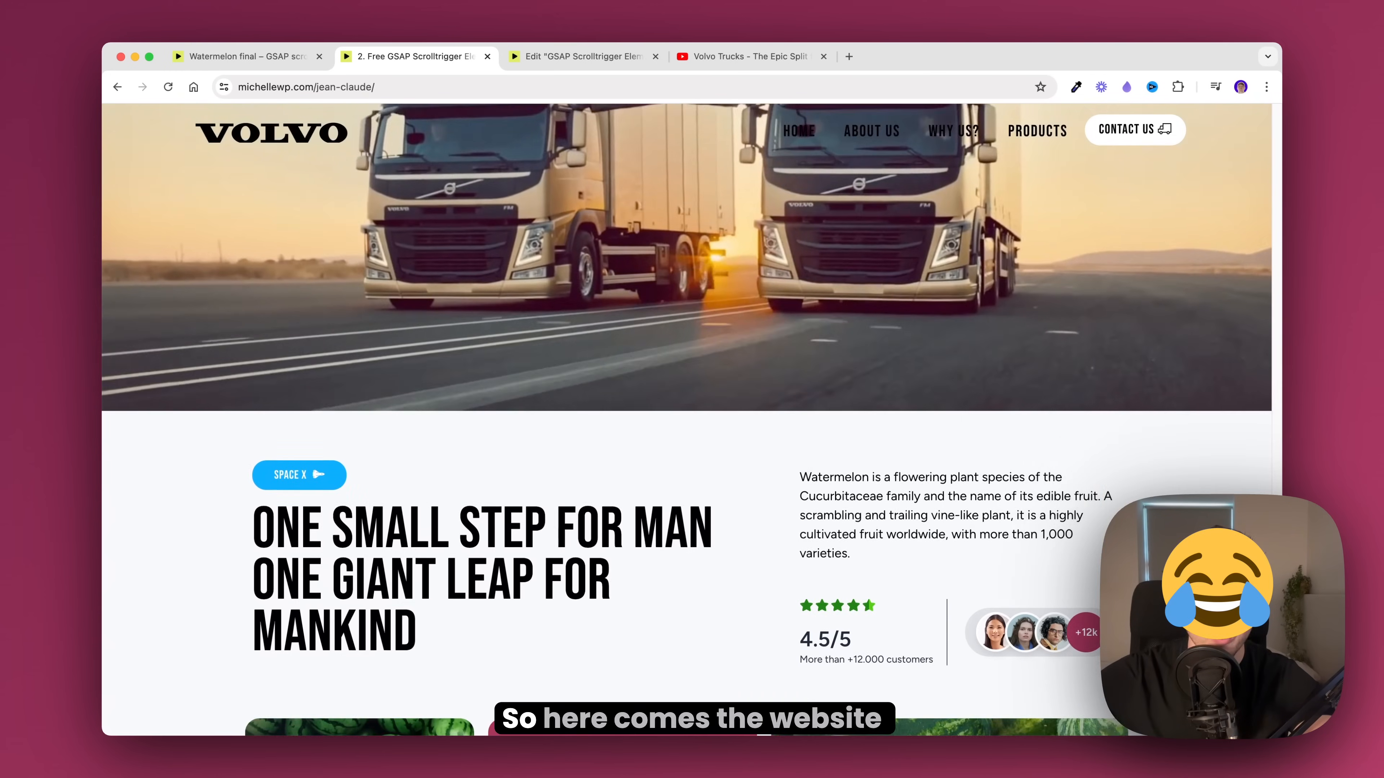
scroll(687, 420, down, 5)
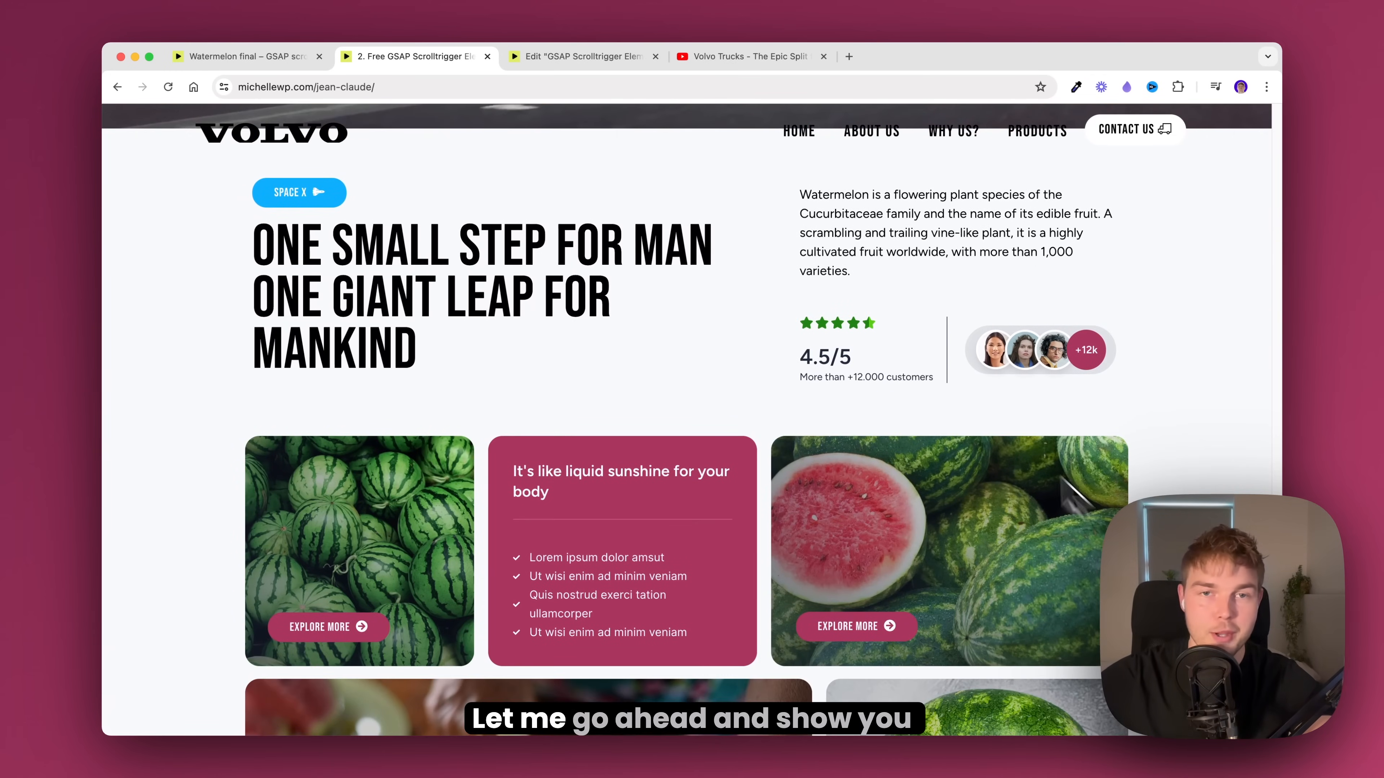
In the Elementor page editor, add a single-column Flexbox container below the header and set its width to 100%
click(577, 56)
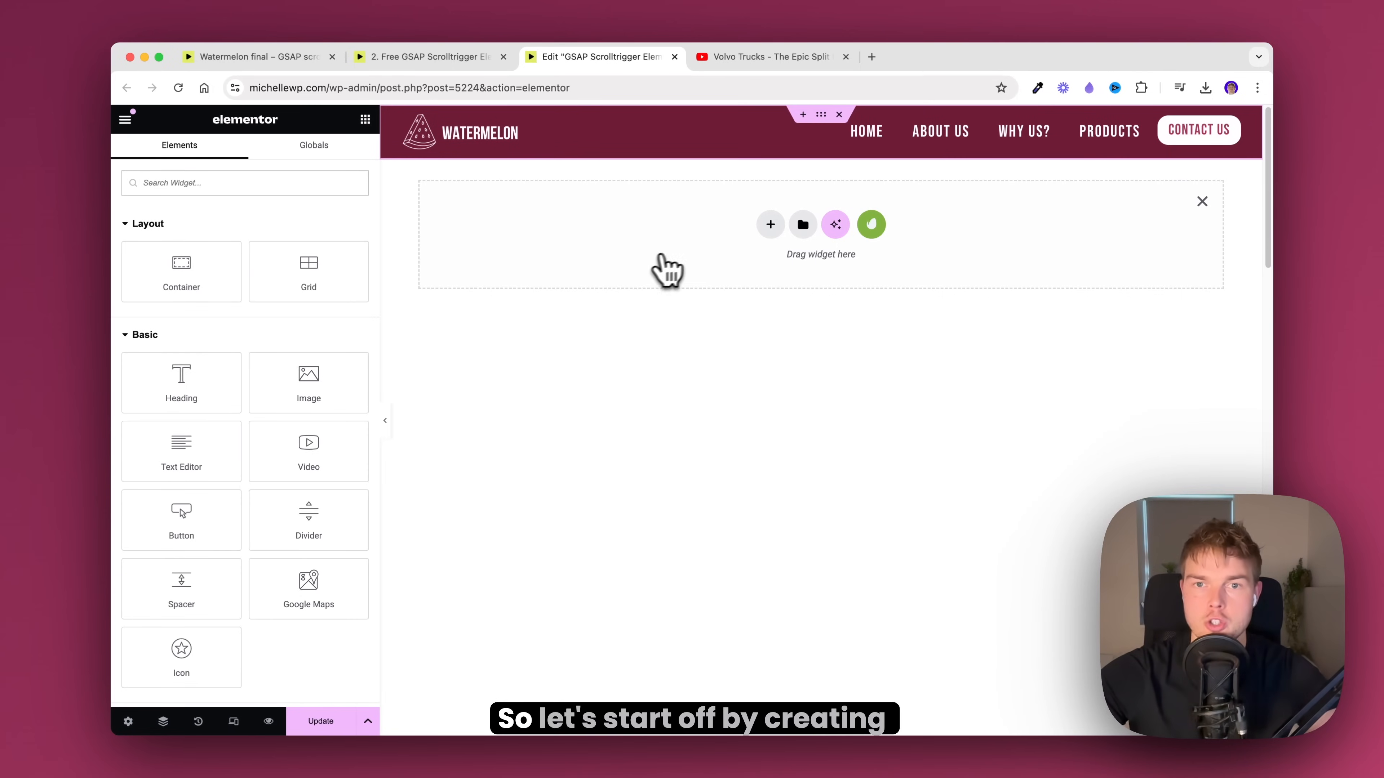
click(771, 225)
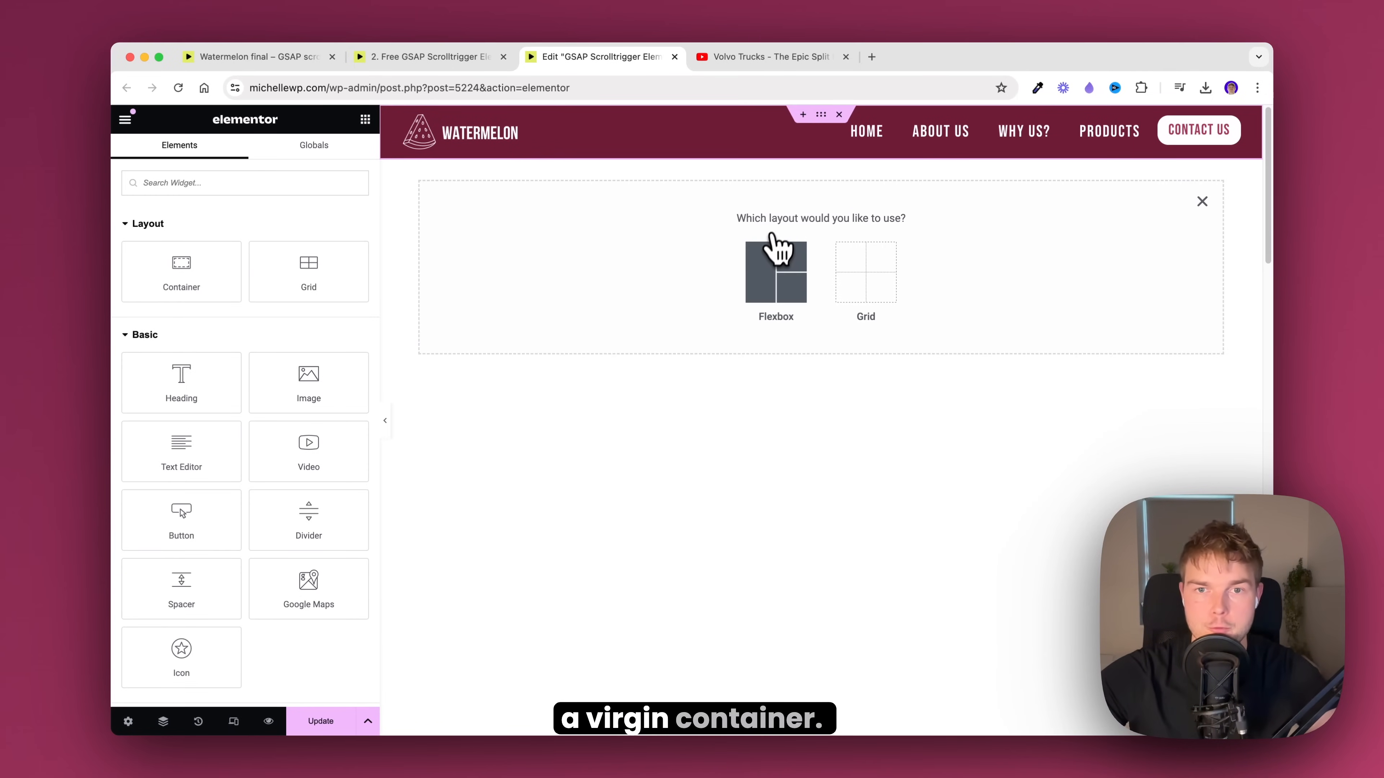
click(773, 272)
click(648, 265)
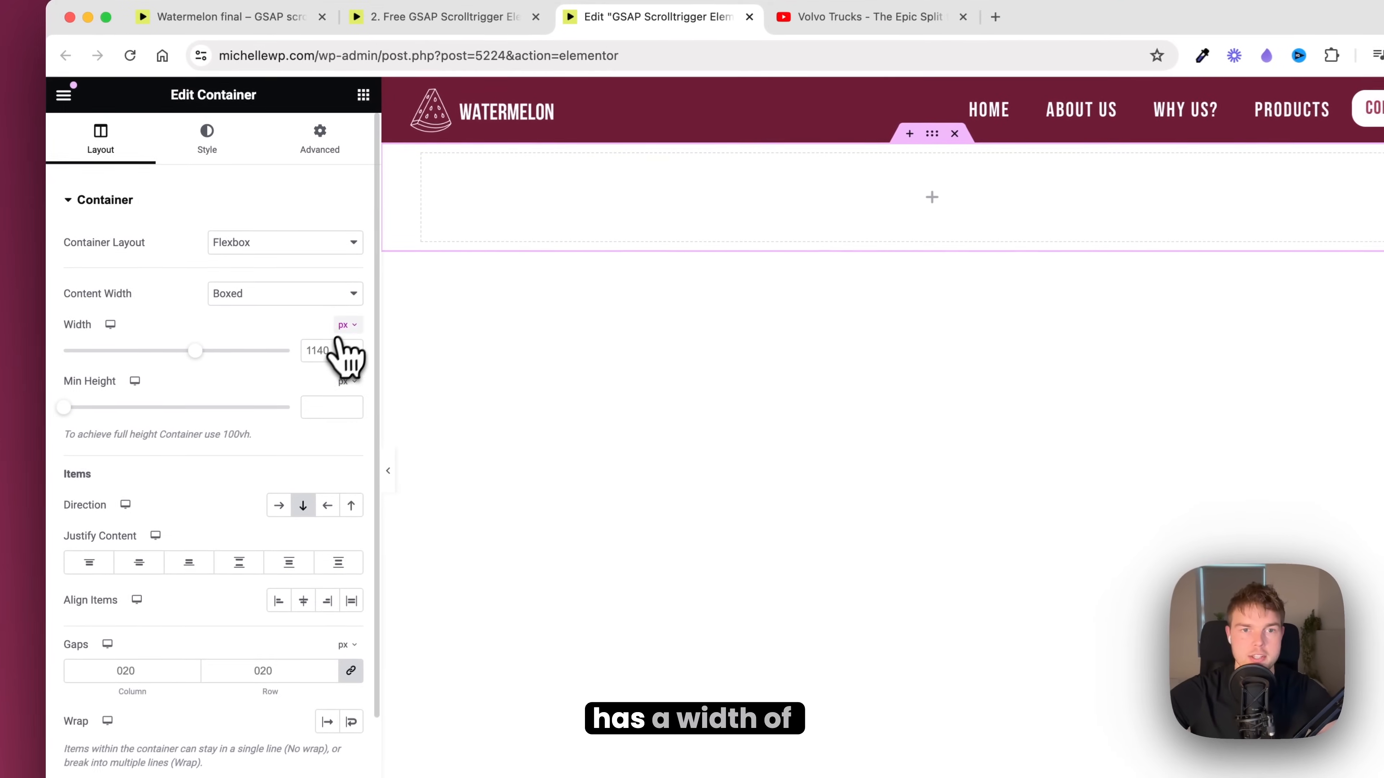
click(352, 304)
click(342, 353)
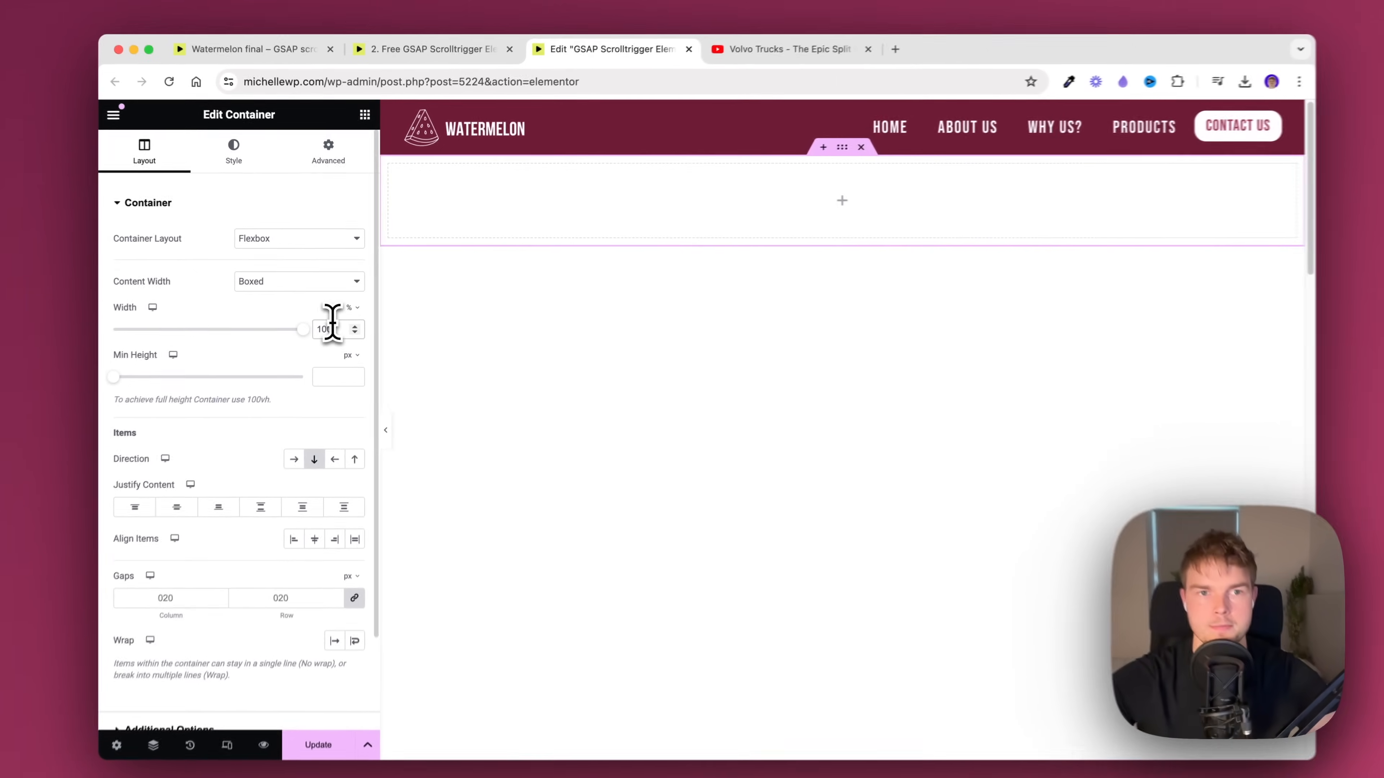
Add a Video widget to the new container and set its source to the self-hosted file Watermelon.mp4
click(365, 120)
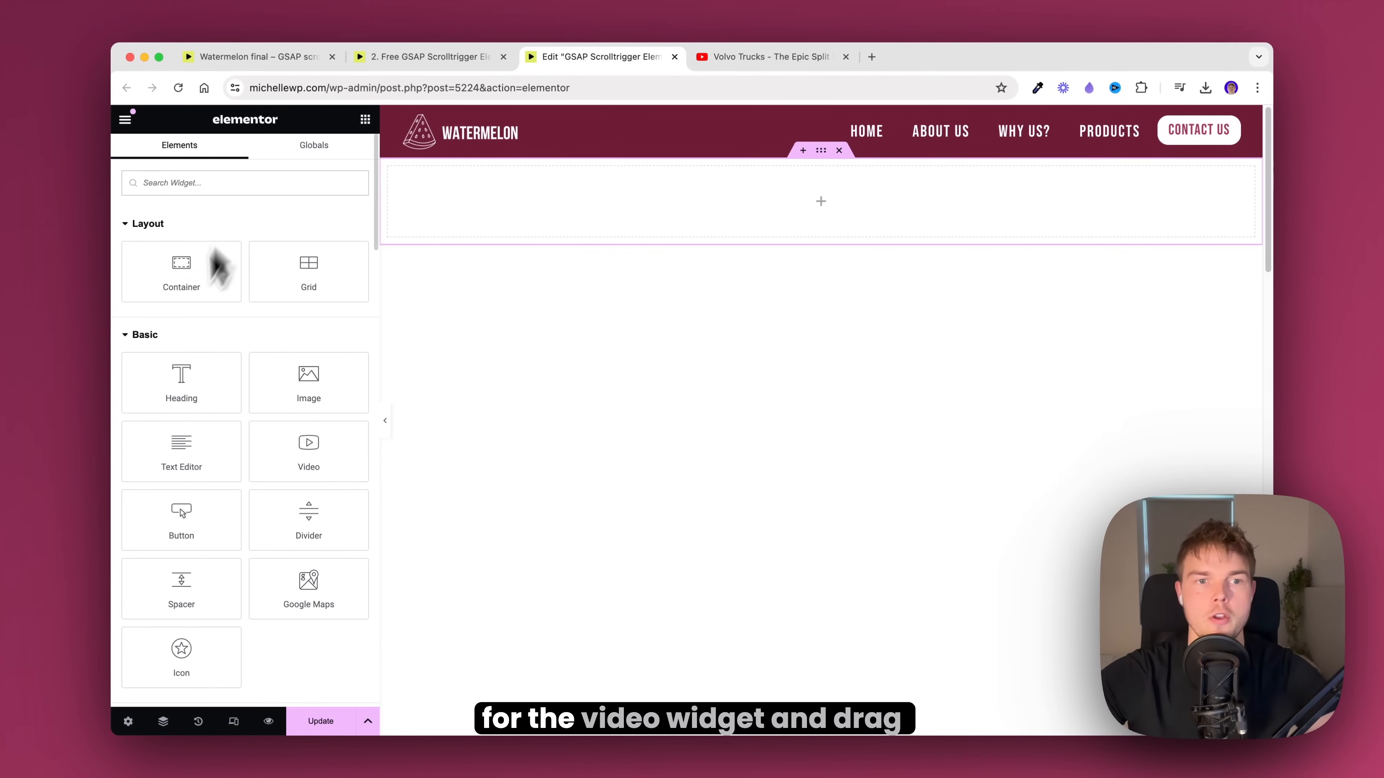
drag(305, 447, 632, 206)
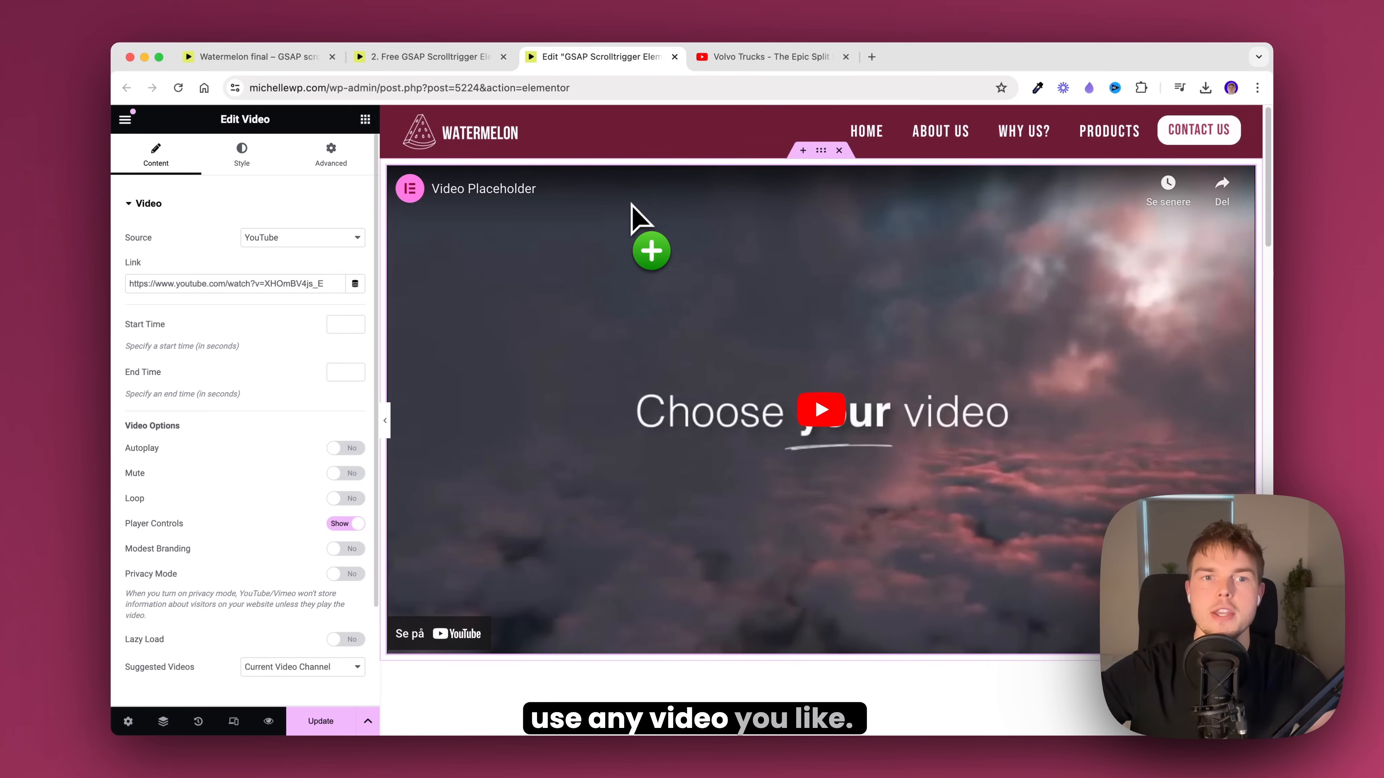
click(321, 240)
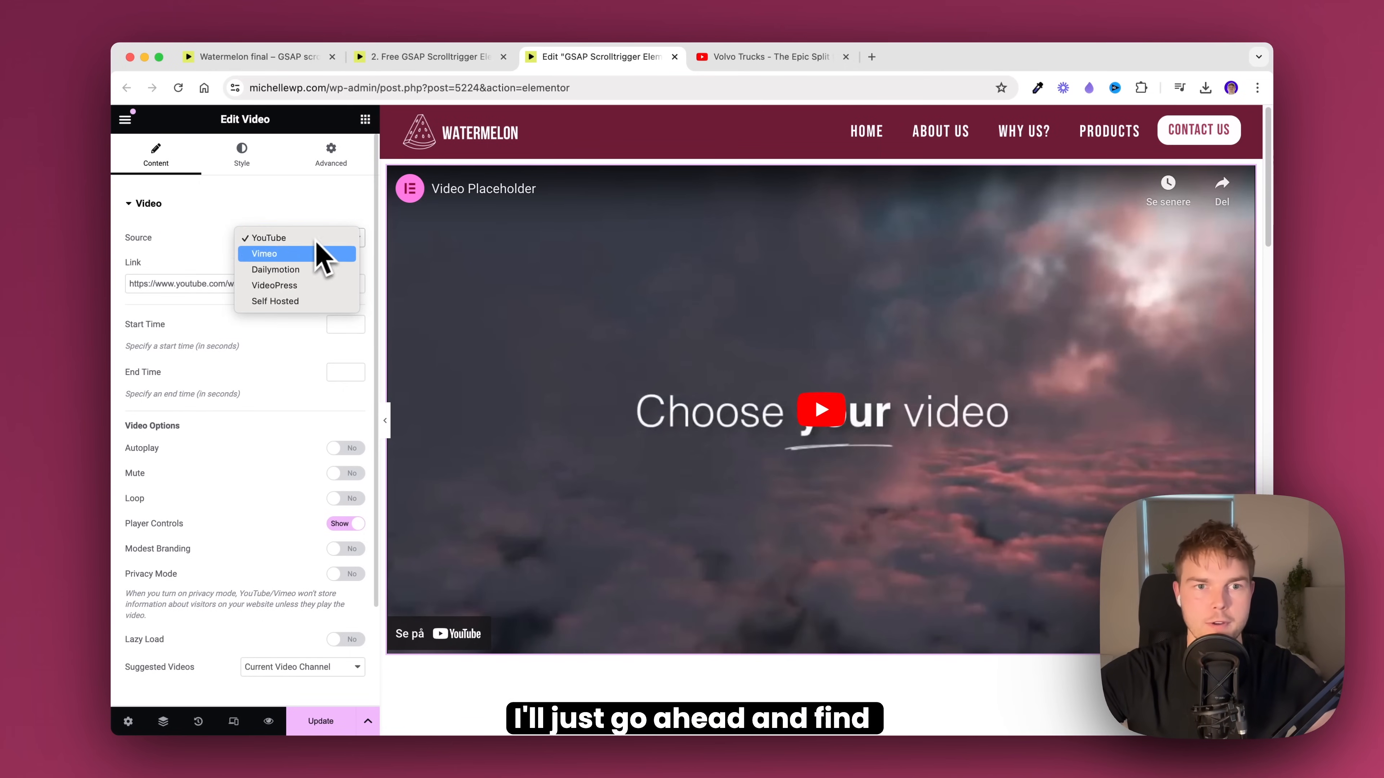
key(Escape)
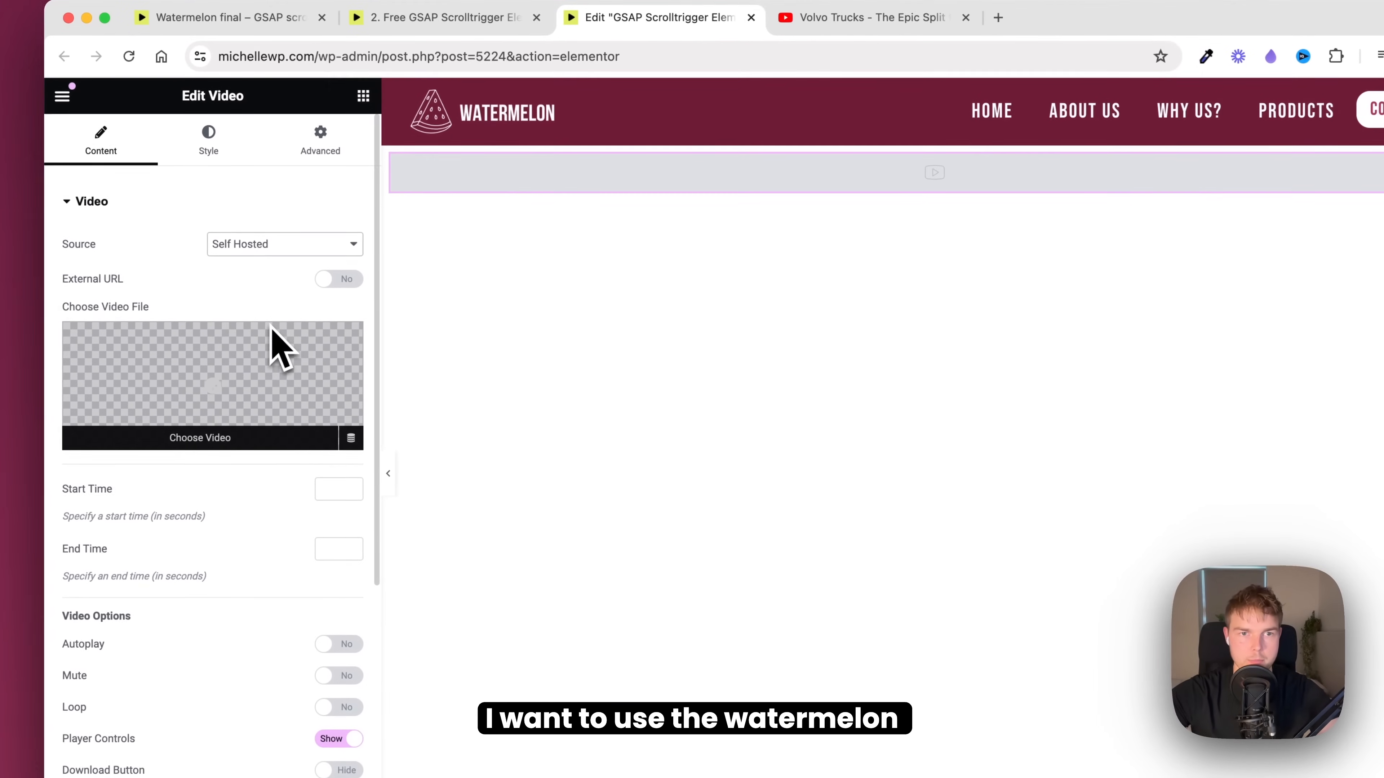
click(210, 416)
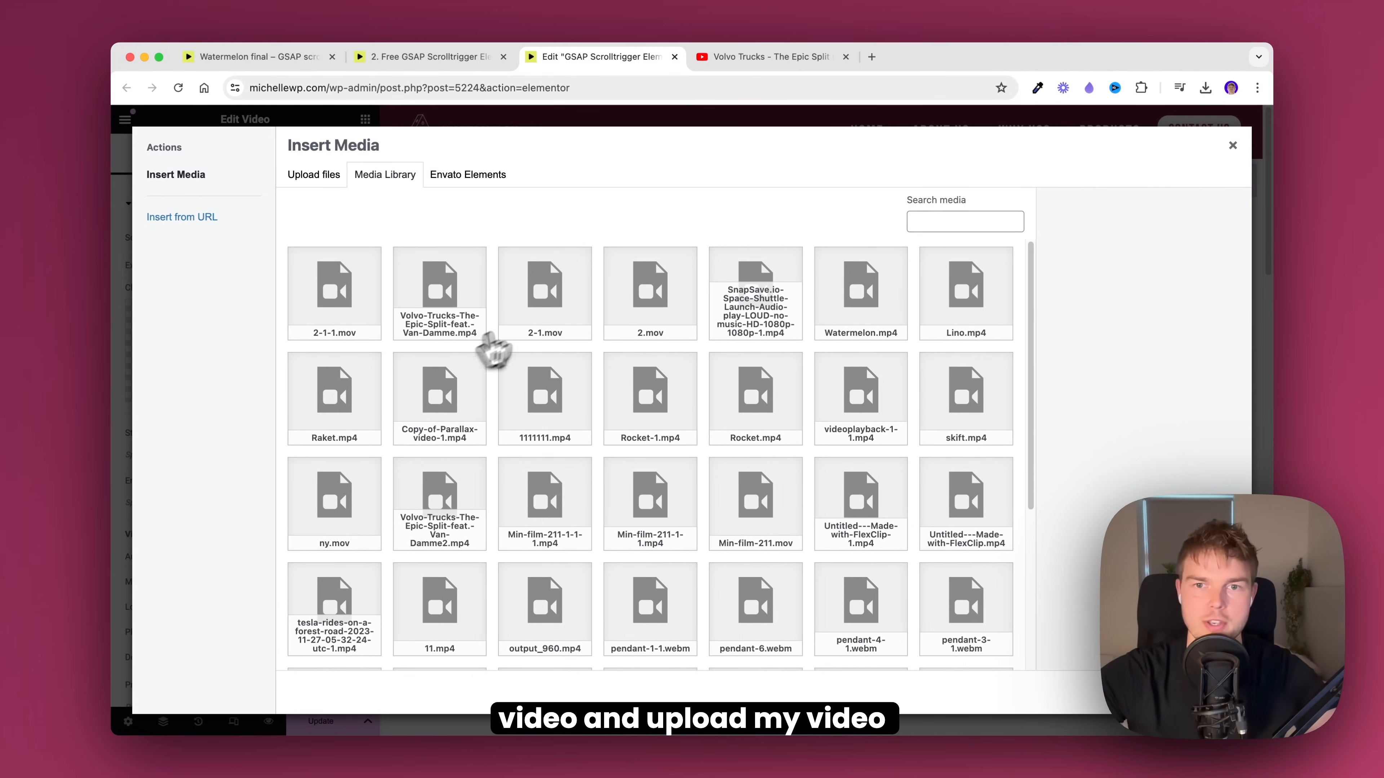
click(867, 300)
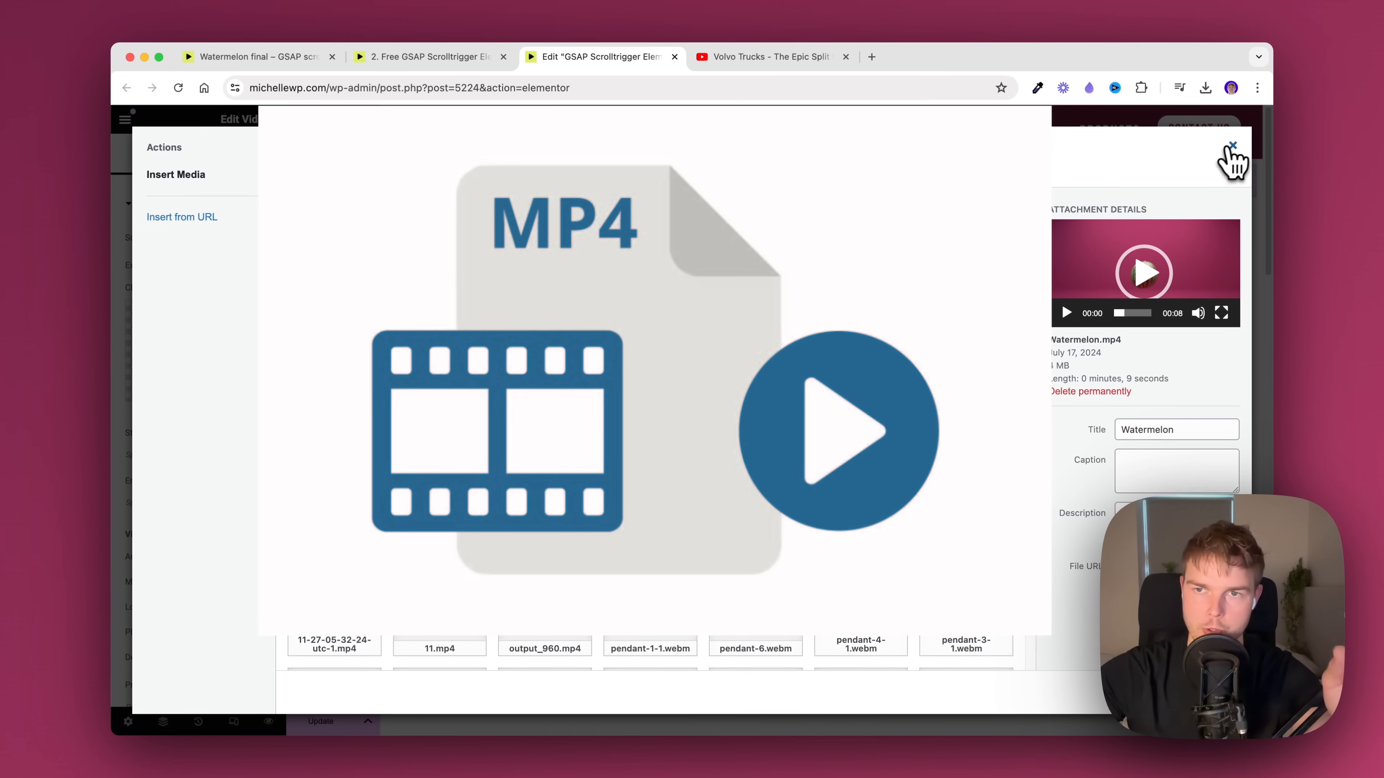
click(1232, 145)
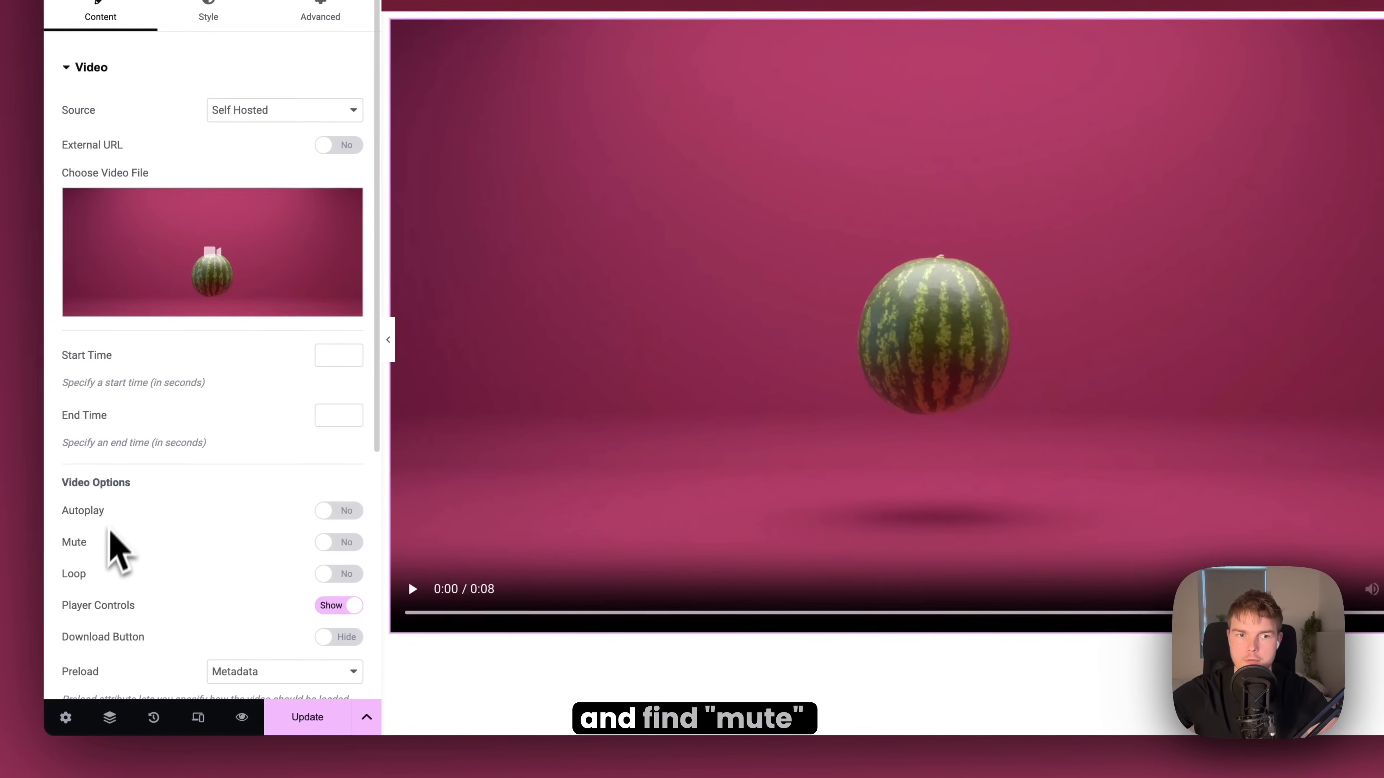
Mute the watermelon video and turn off its player controls after a test playback
double_click(135, 582)
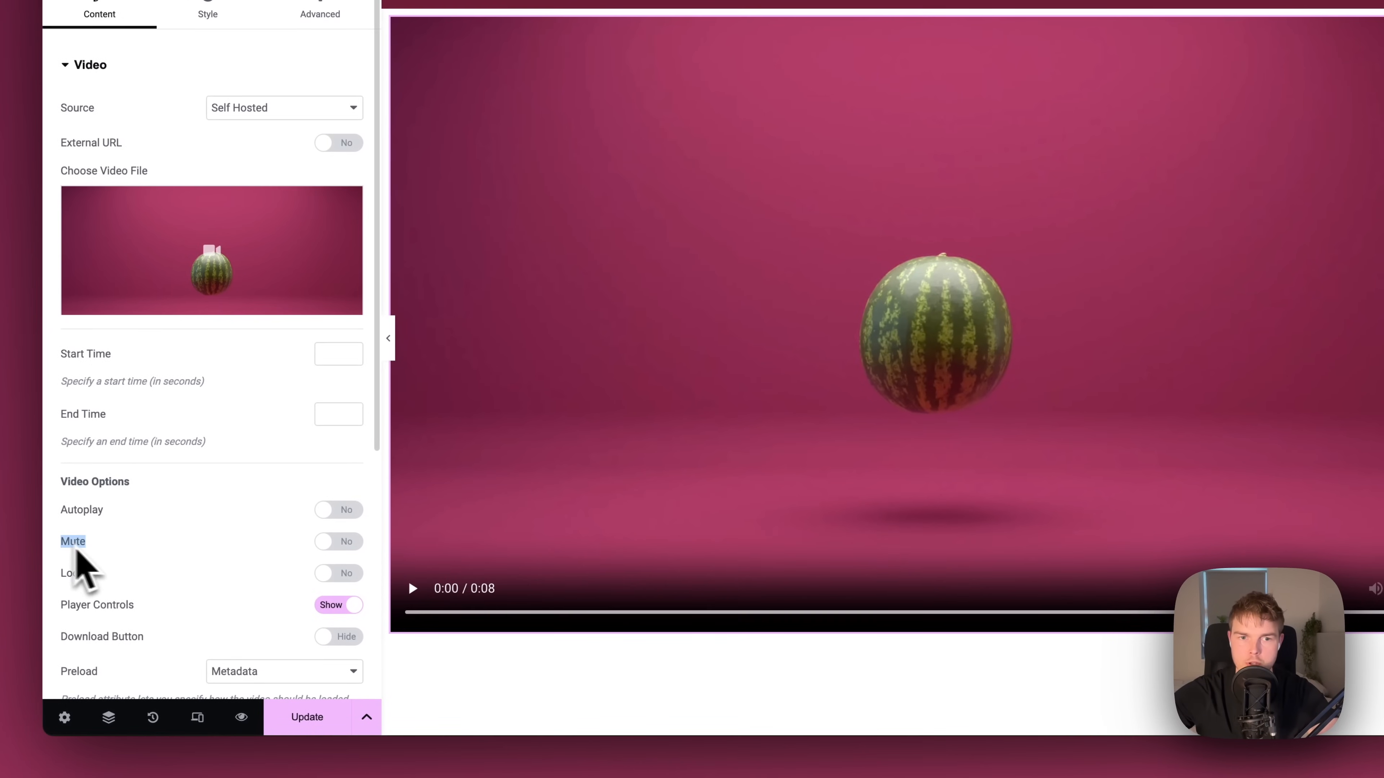
click(340, 542)
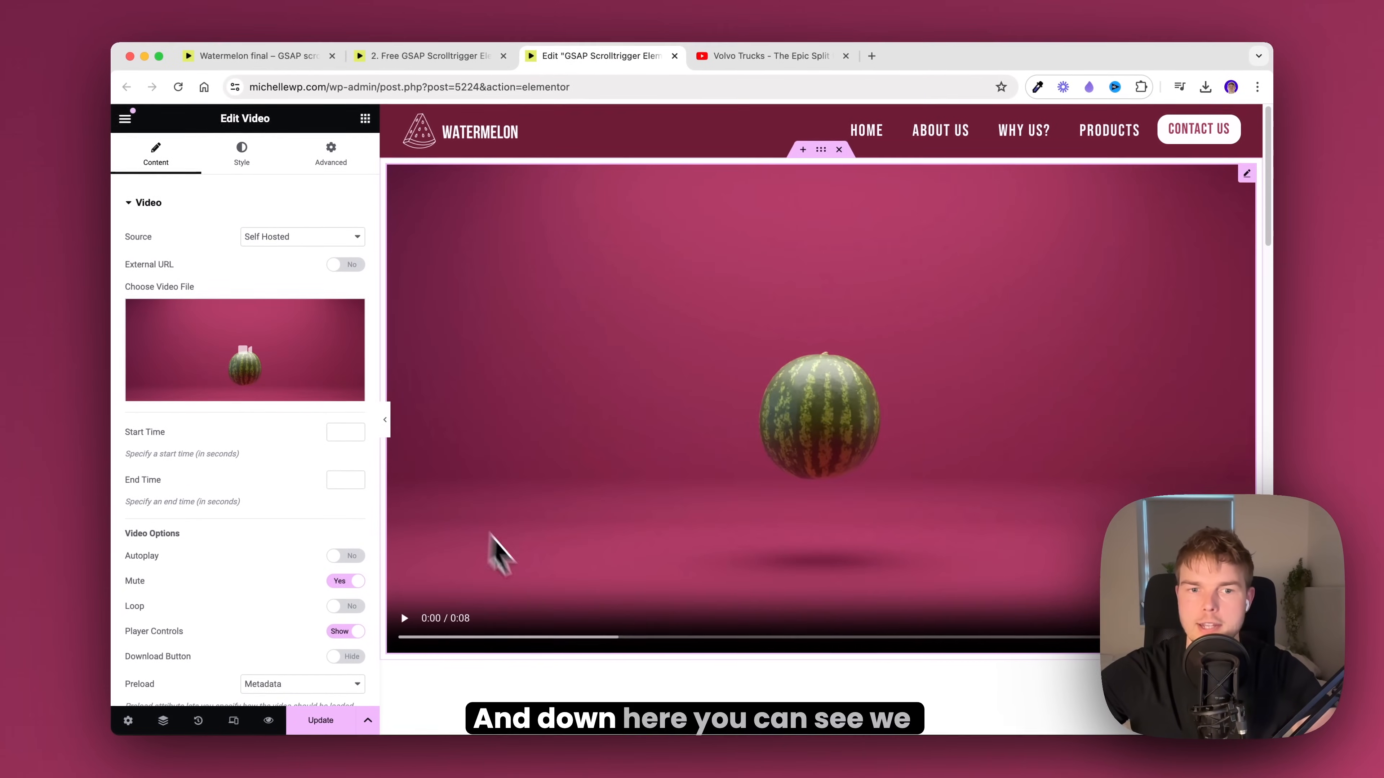
click(404, 622)
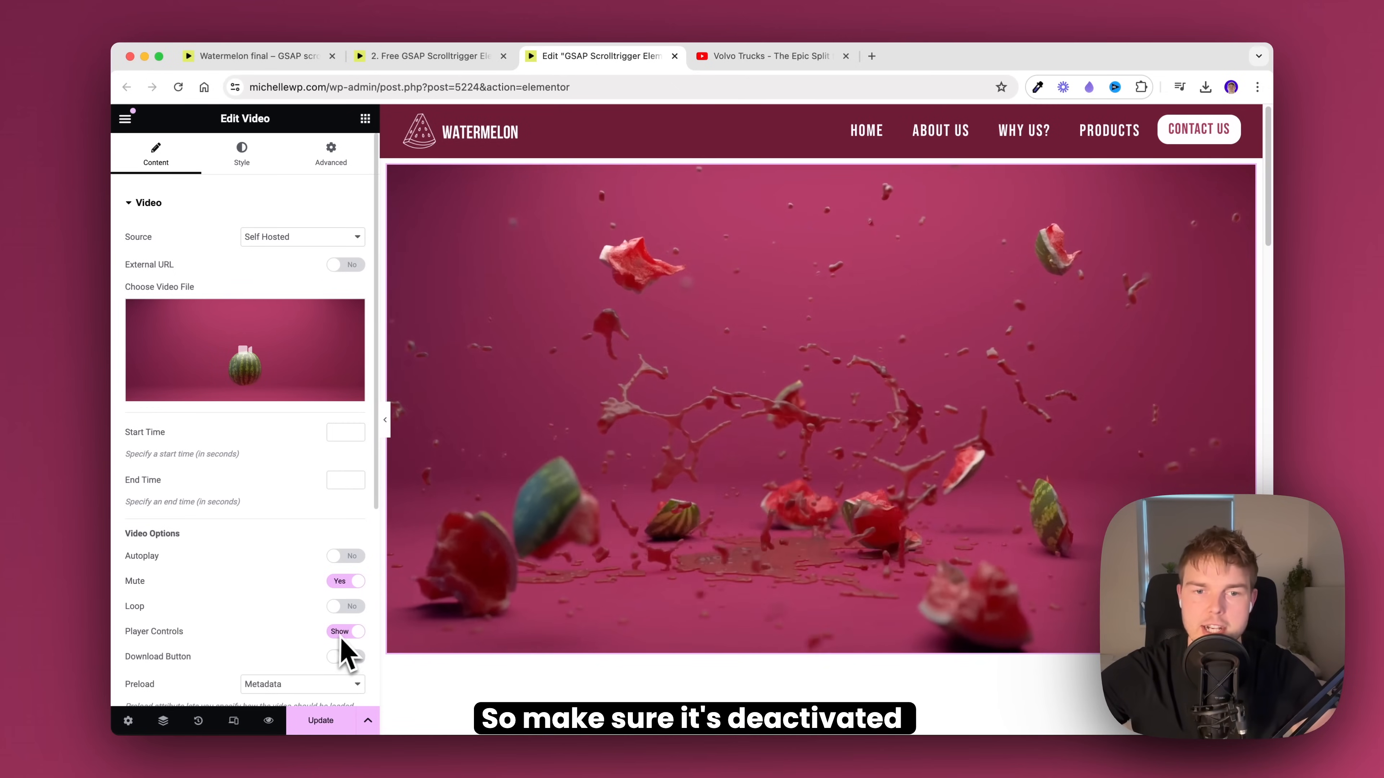
click(345, 633)
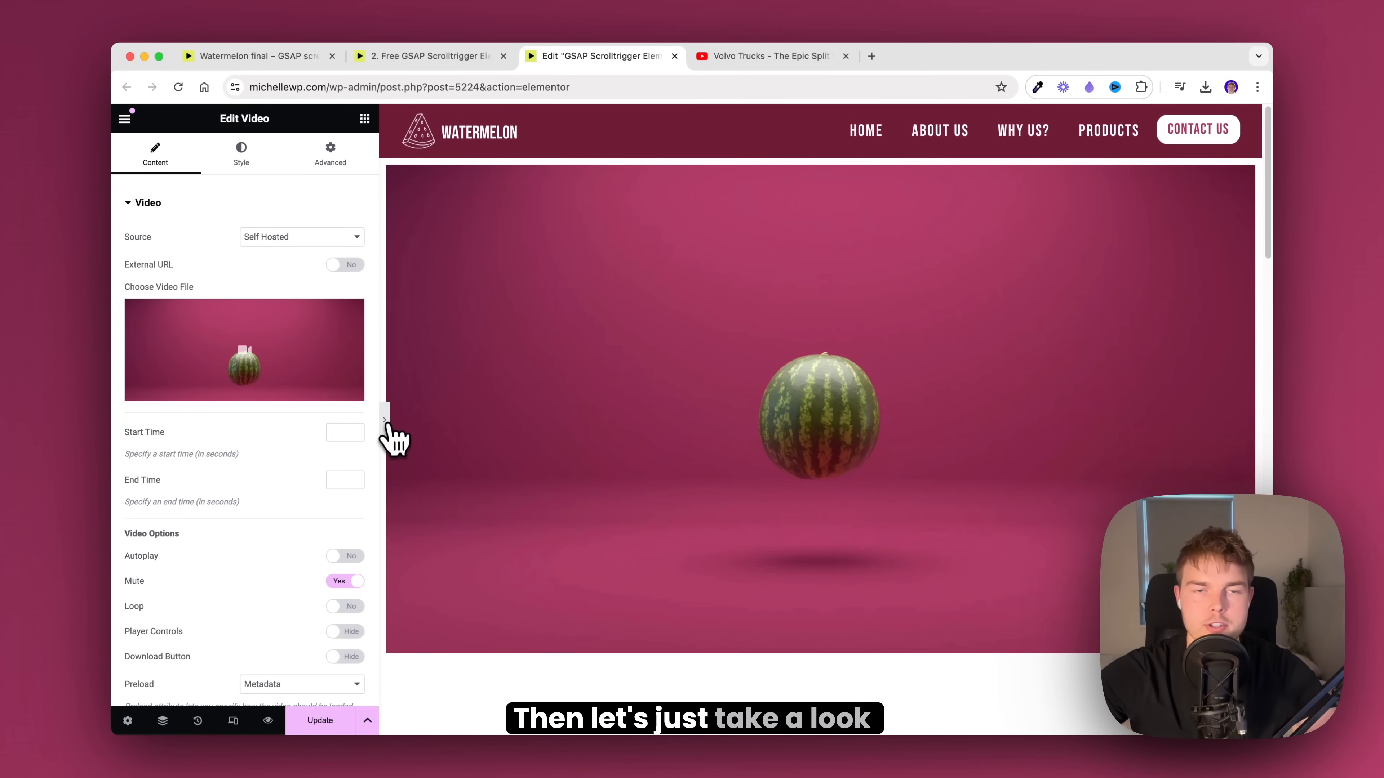
Preview the video at full width and remove the white border by setting the container's padding to 0 on all sides
click(385, 424)
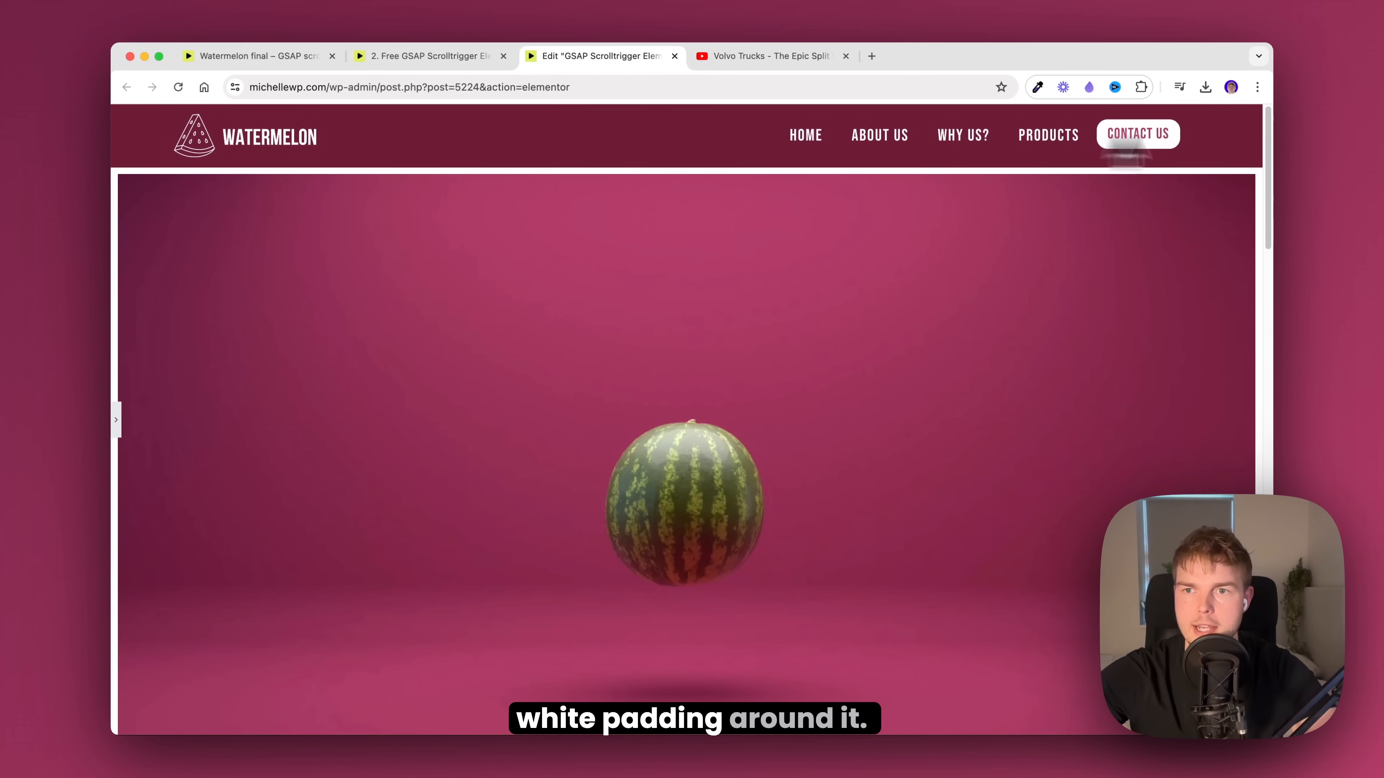
click(118, 420)
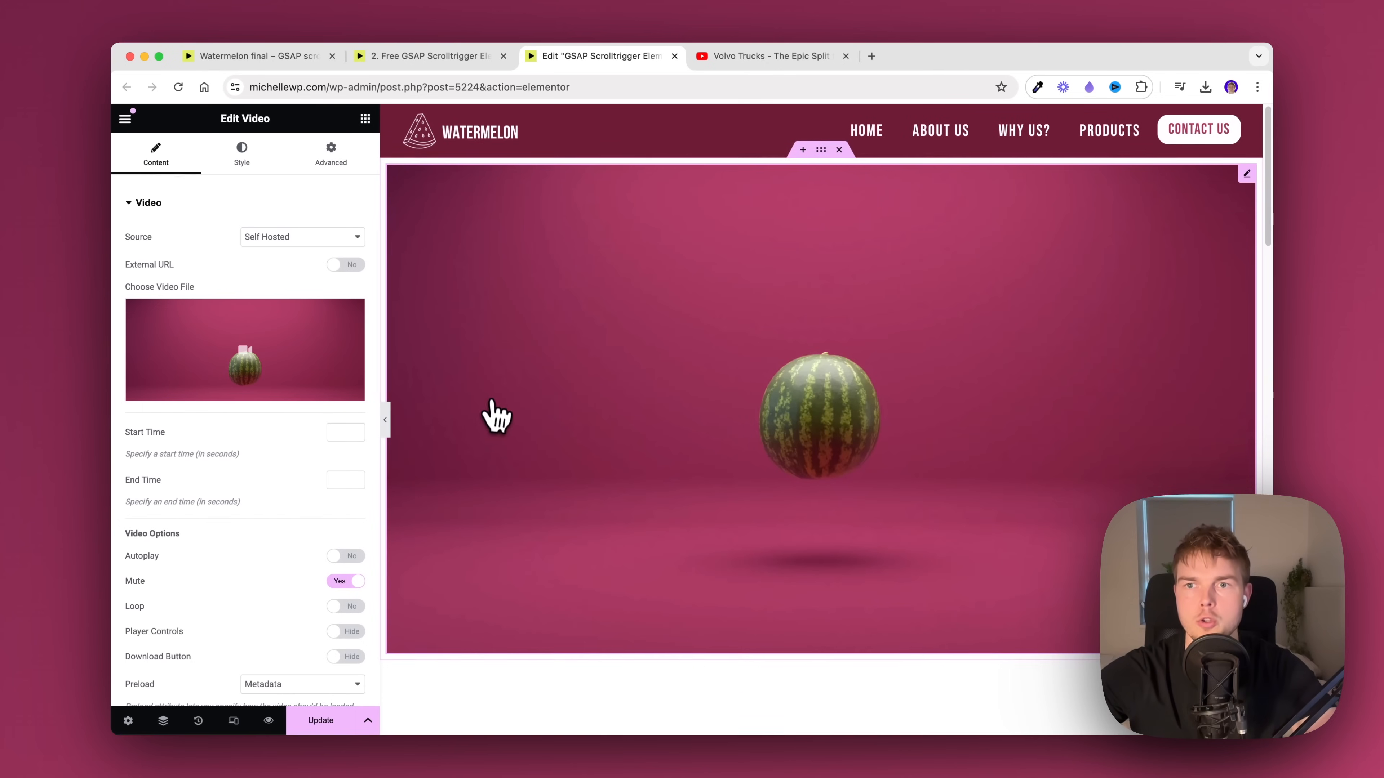
click(822, 151)
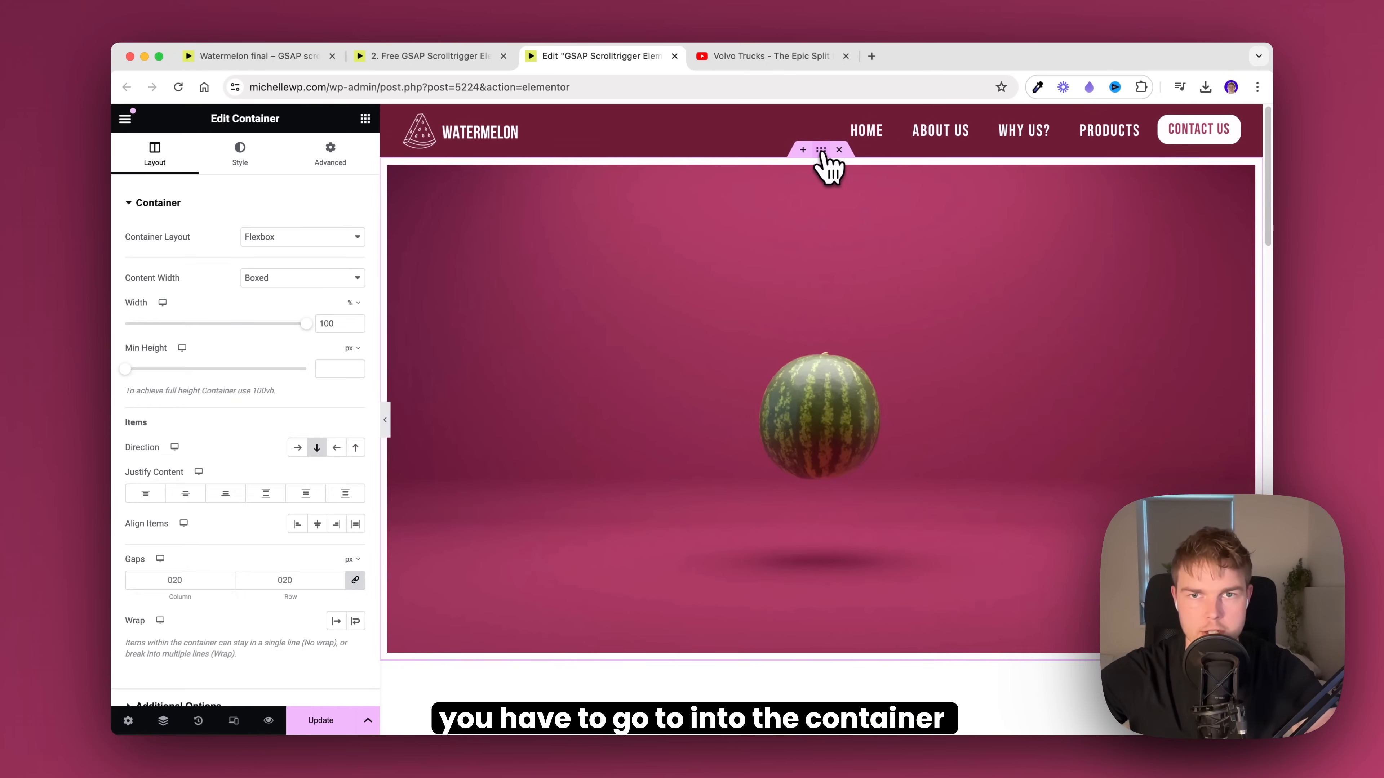
click(330, 155)
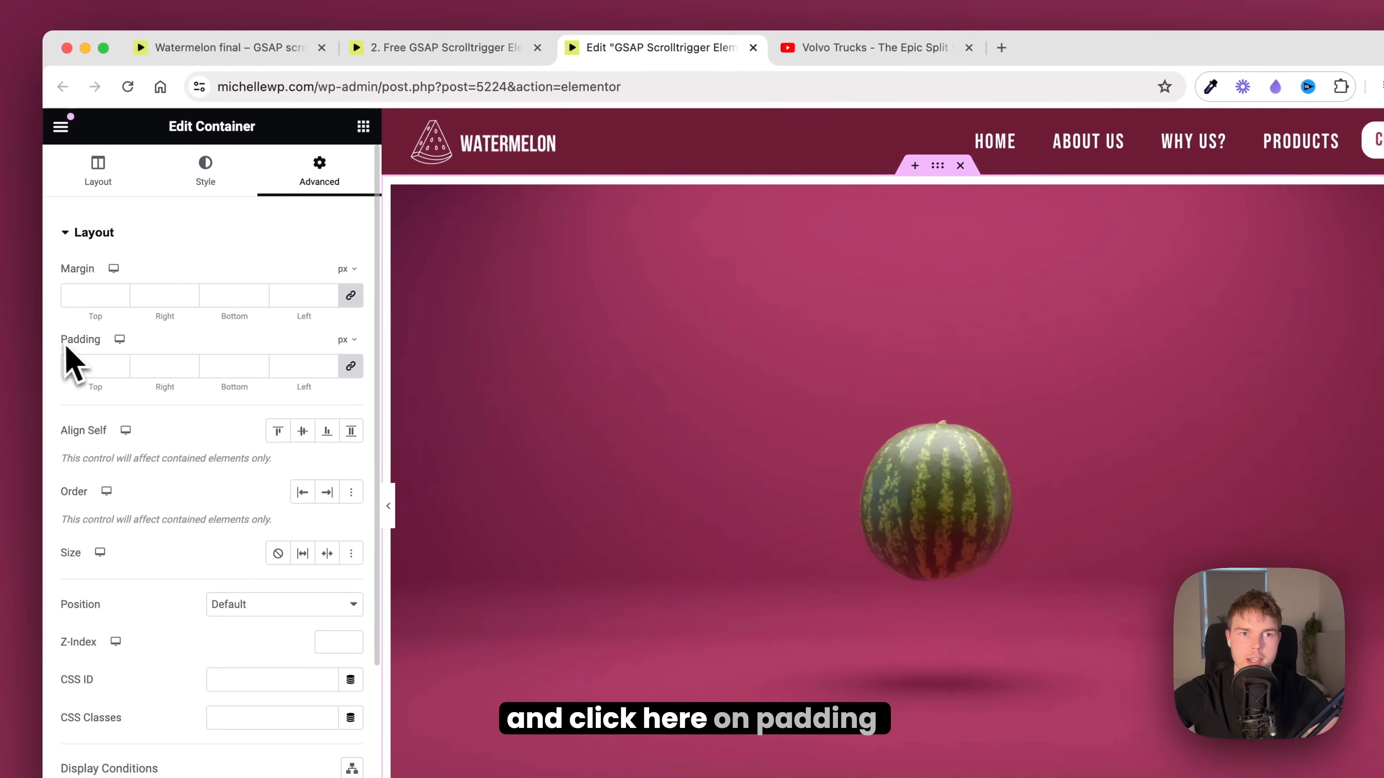
click(351, 366)
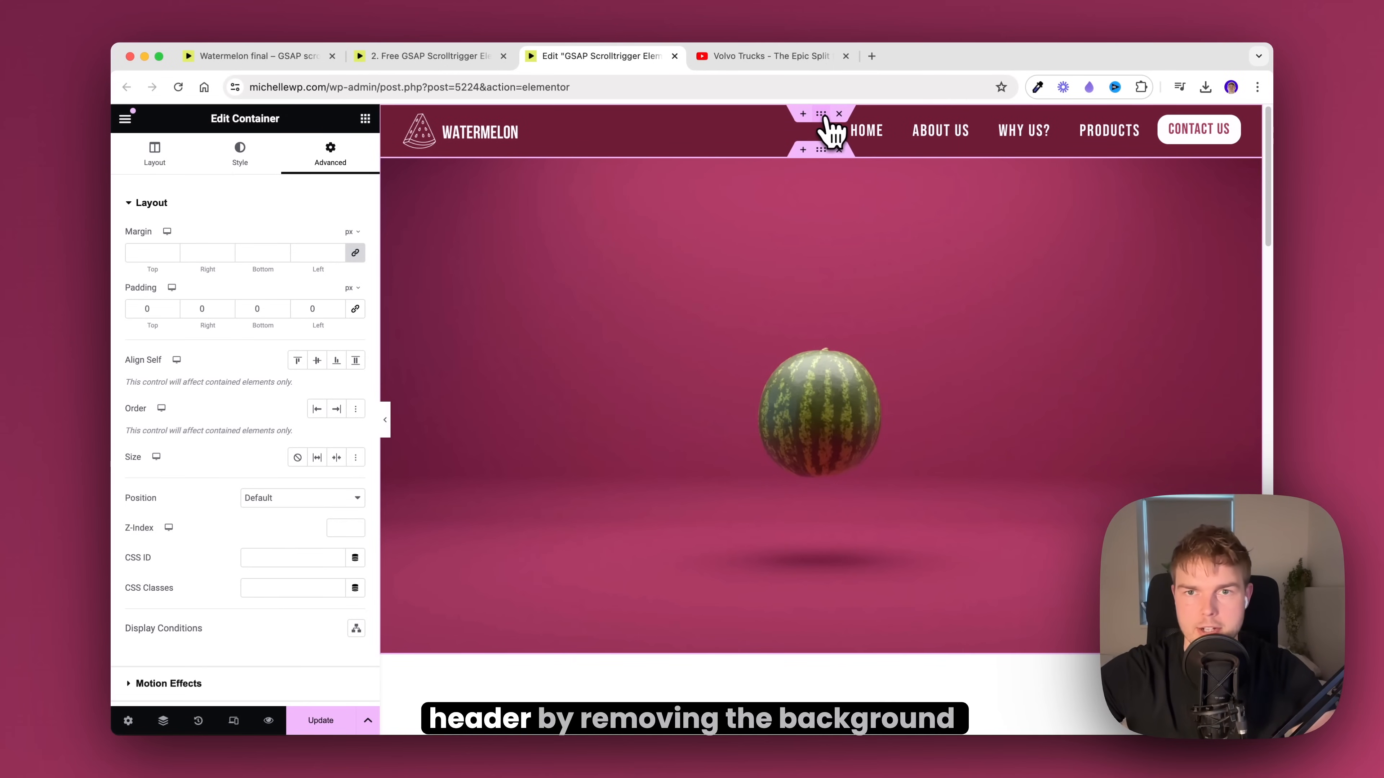
Remove the header container's background and set its bottom margin to -120 px so it overlaps the video
click(824, 118)
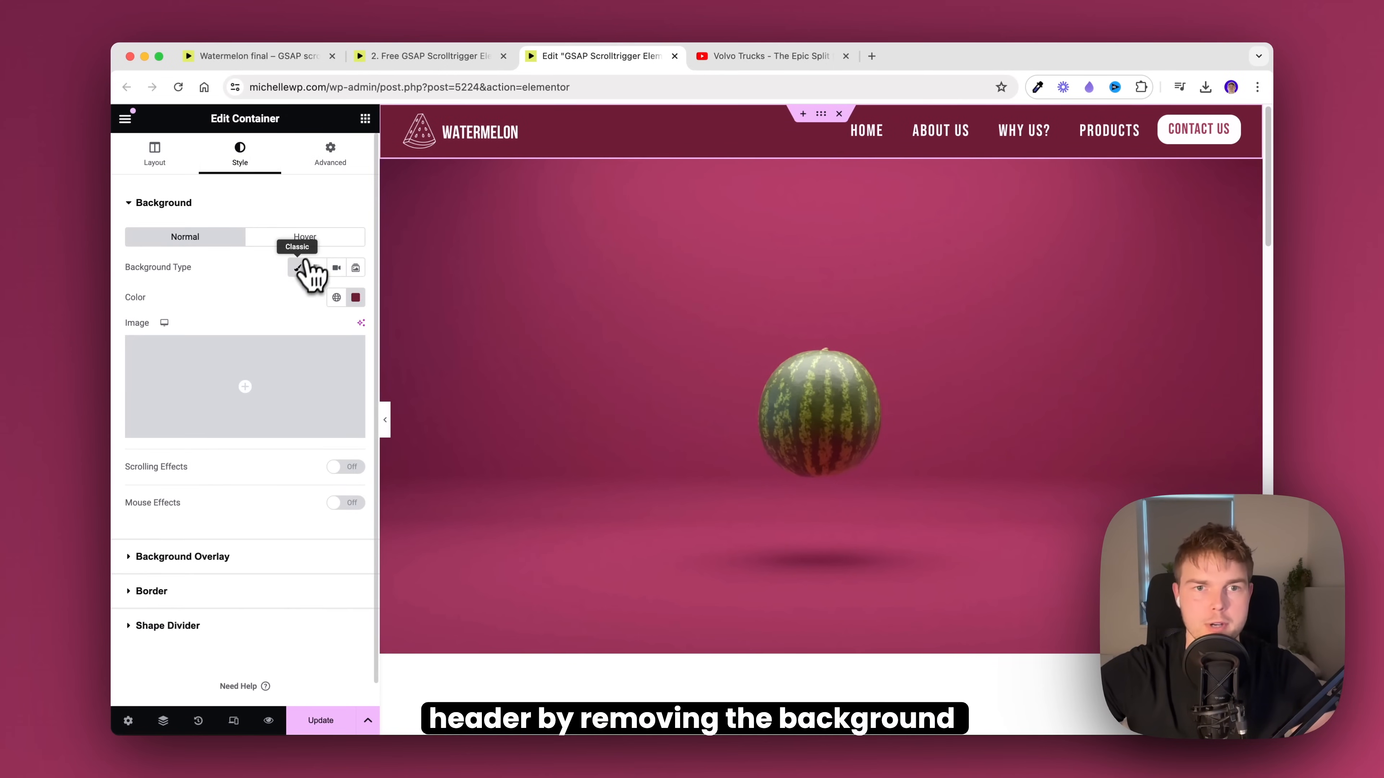
click(303, 265)
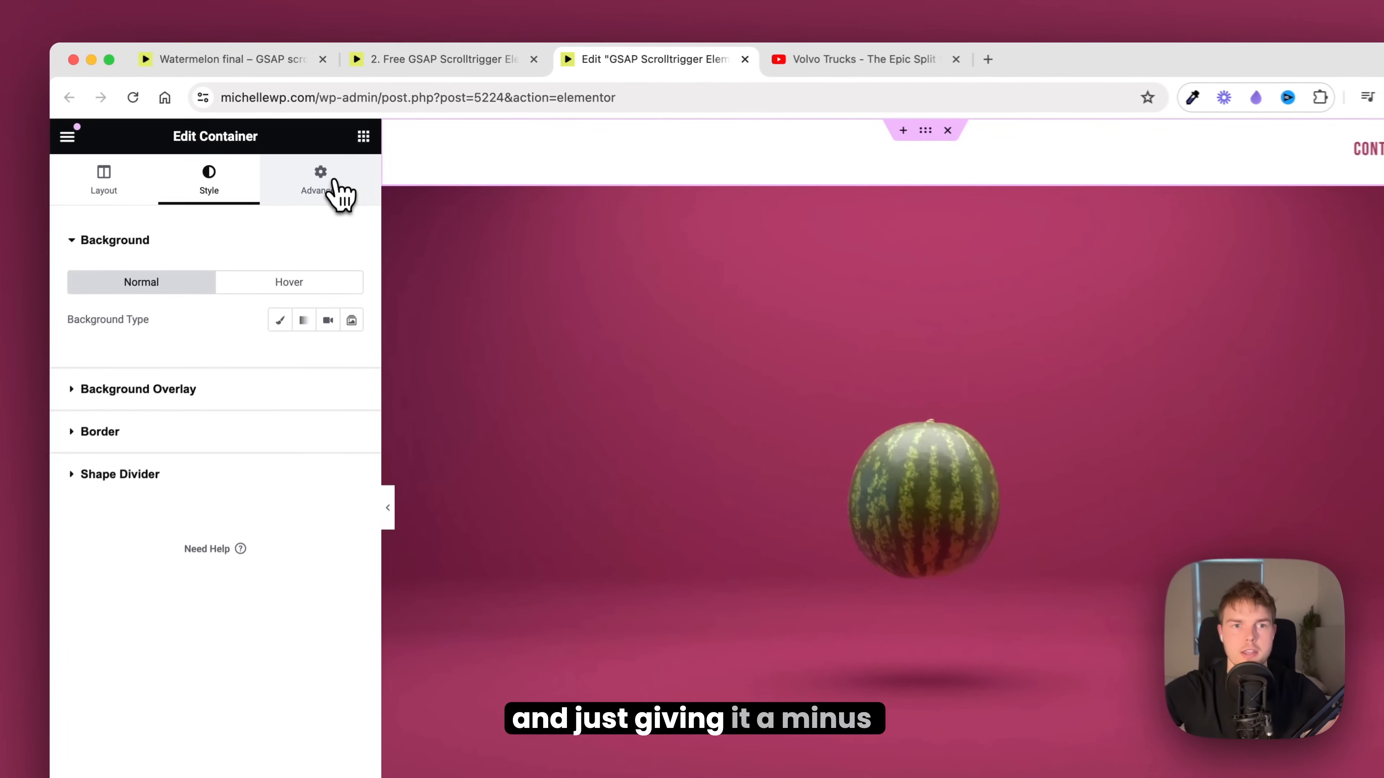
click(321, 180)
double_click(244, 303)
text(-120)
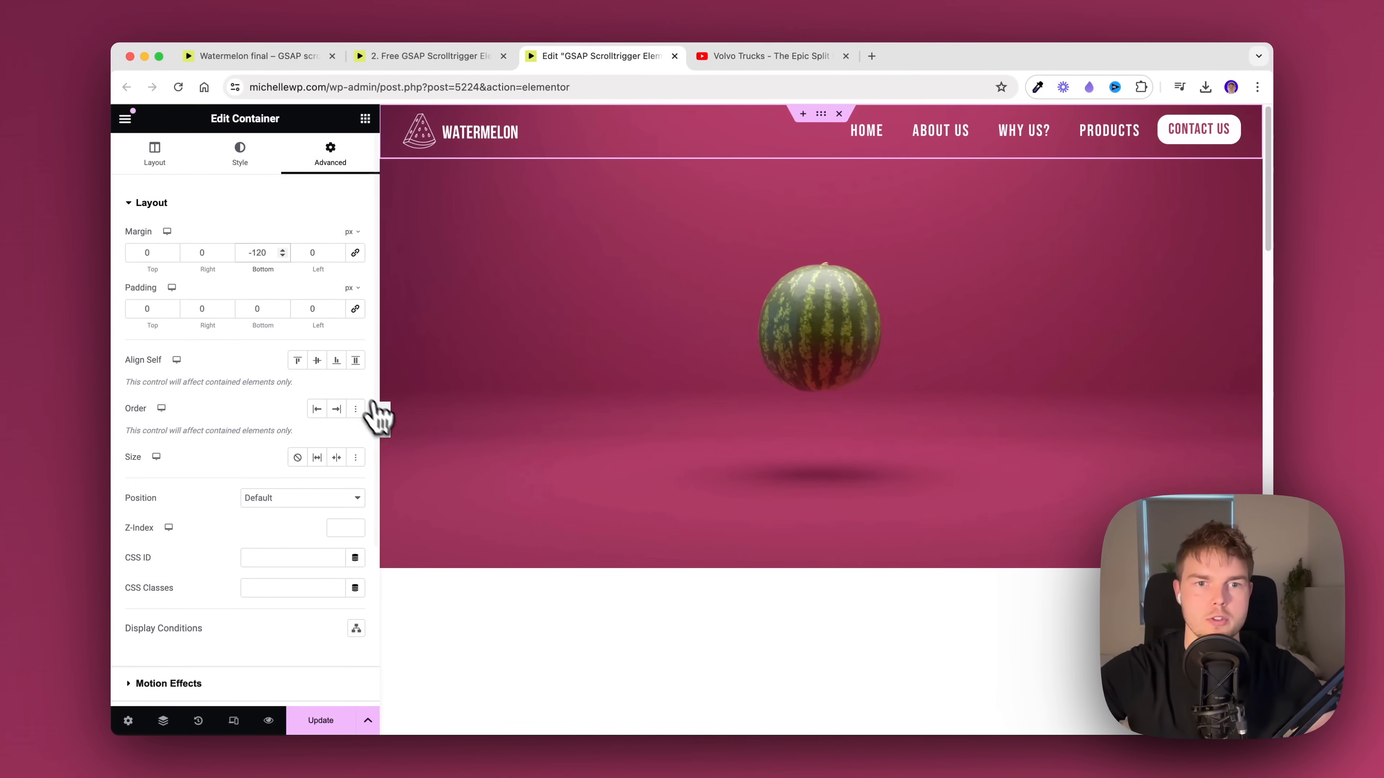
click(383, 419)
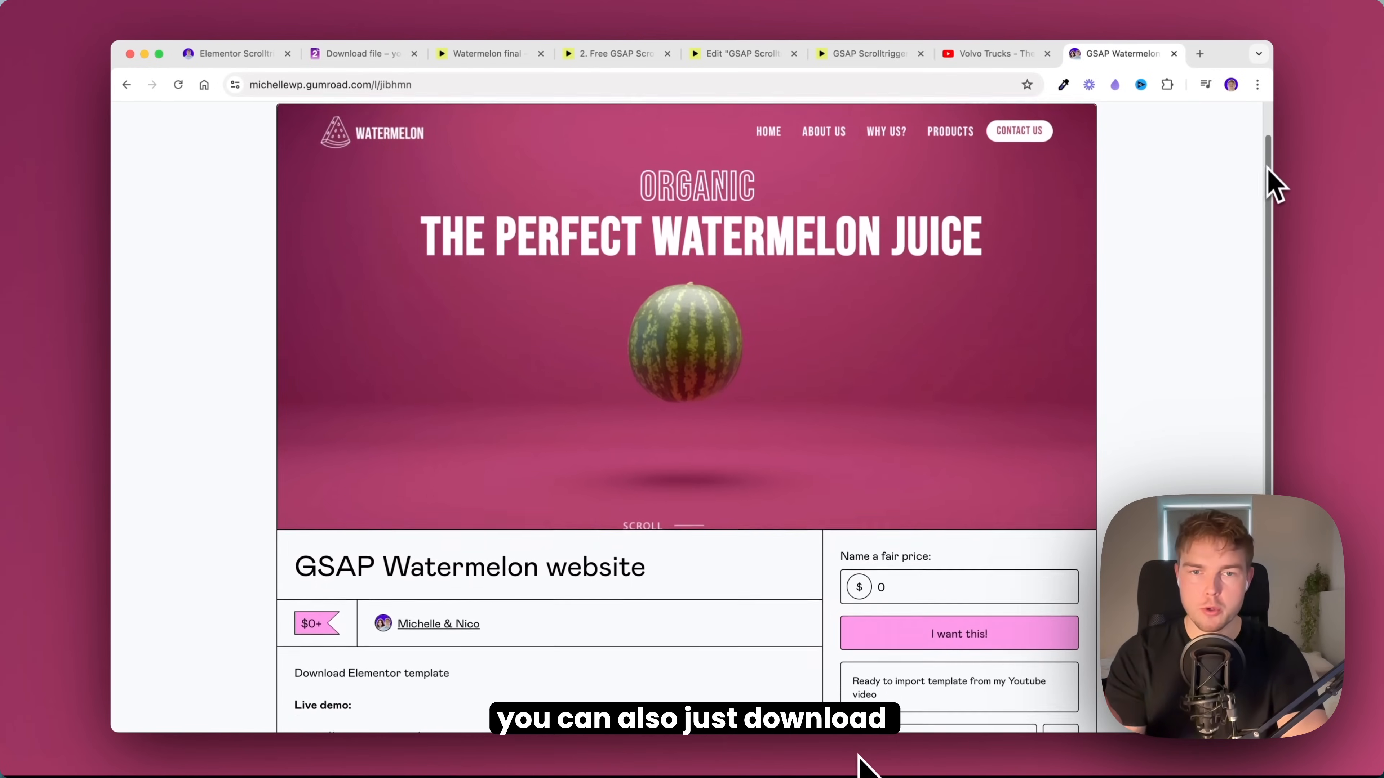
Download Watermelon template.json from the GSAP Watermelon website product on Gumroad and import it into the Elementor page
drag(1263, 182, 1252, 247)
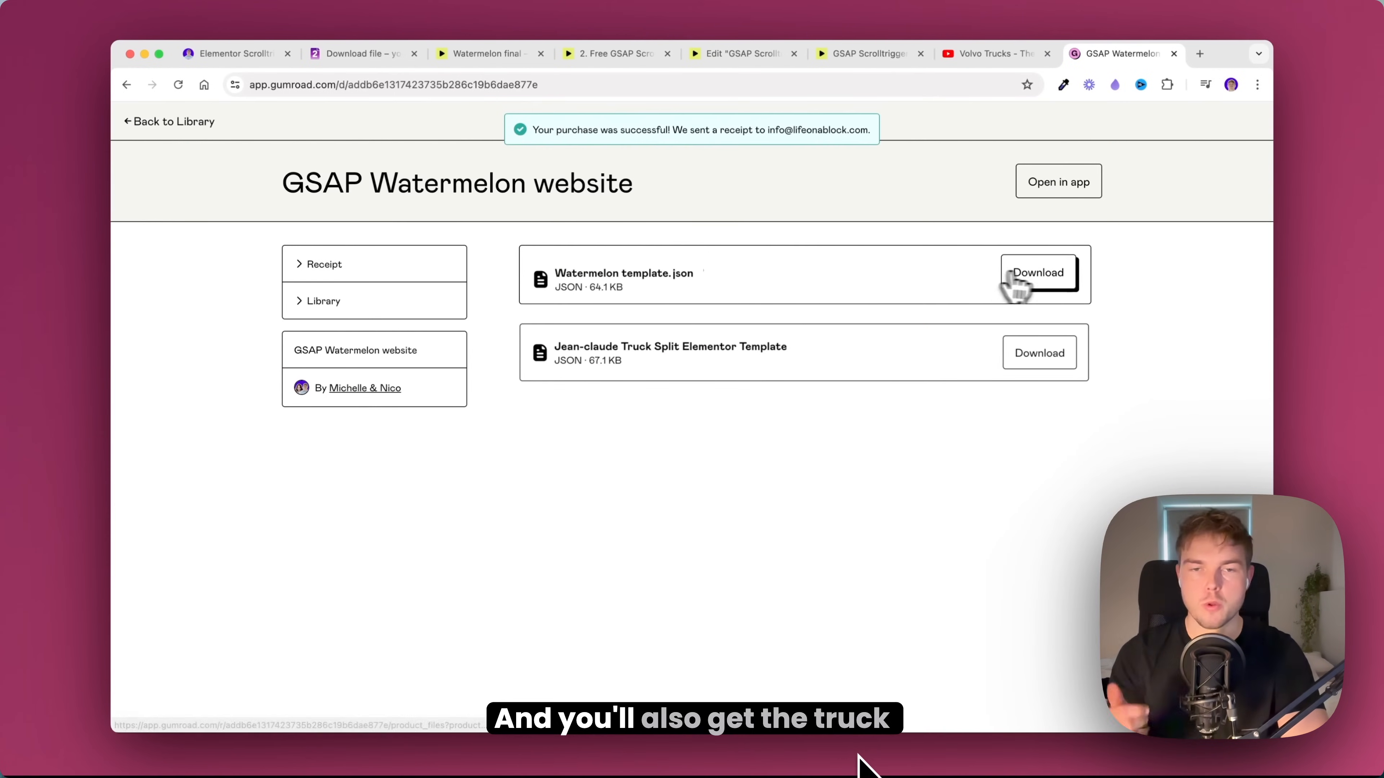
click(1038, 277)
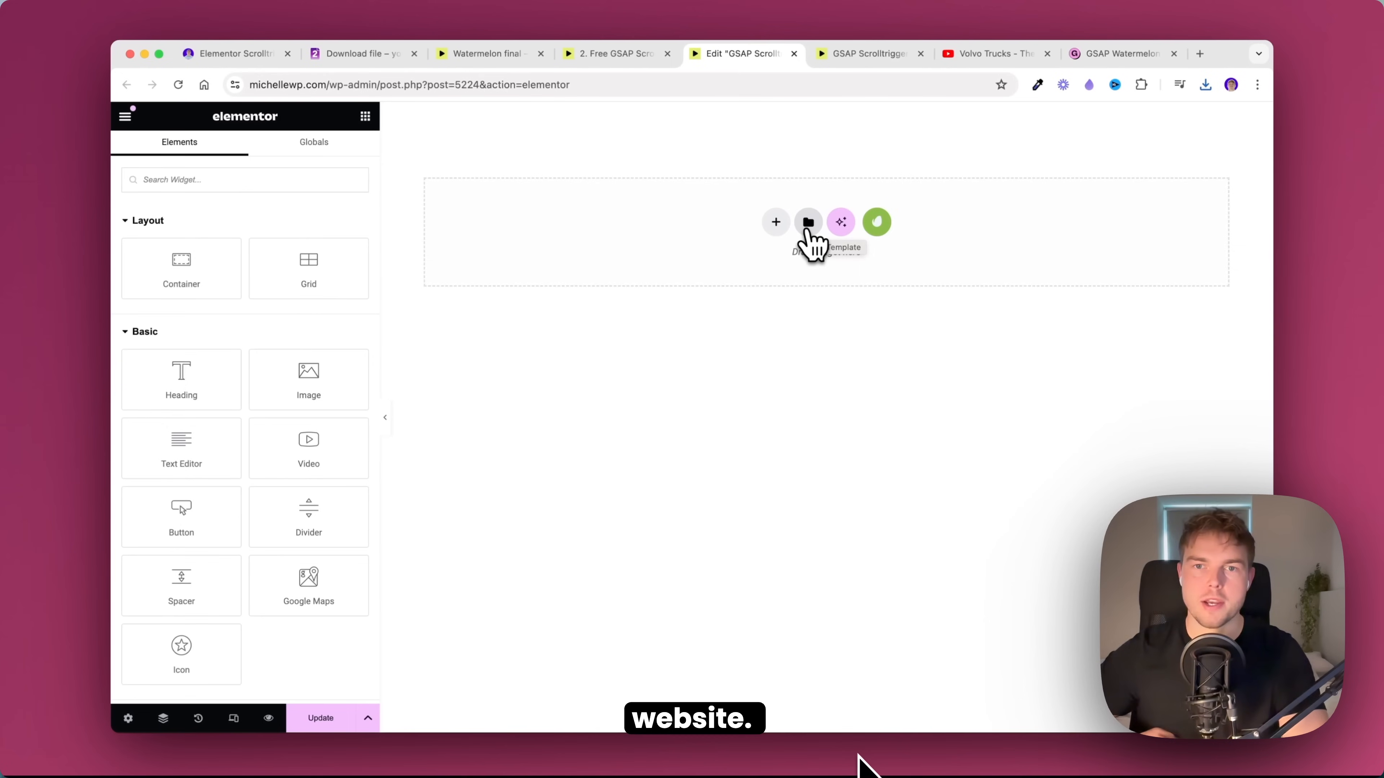
click(1019, 149)
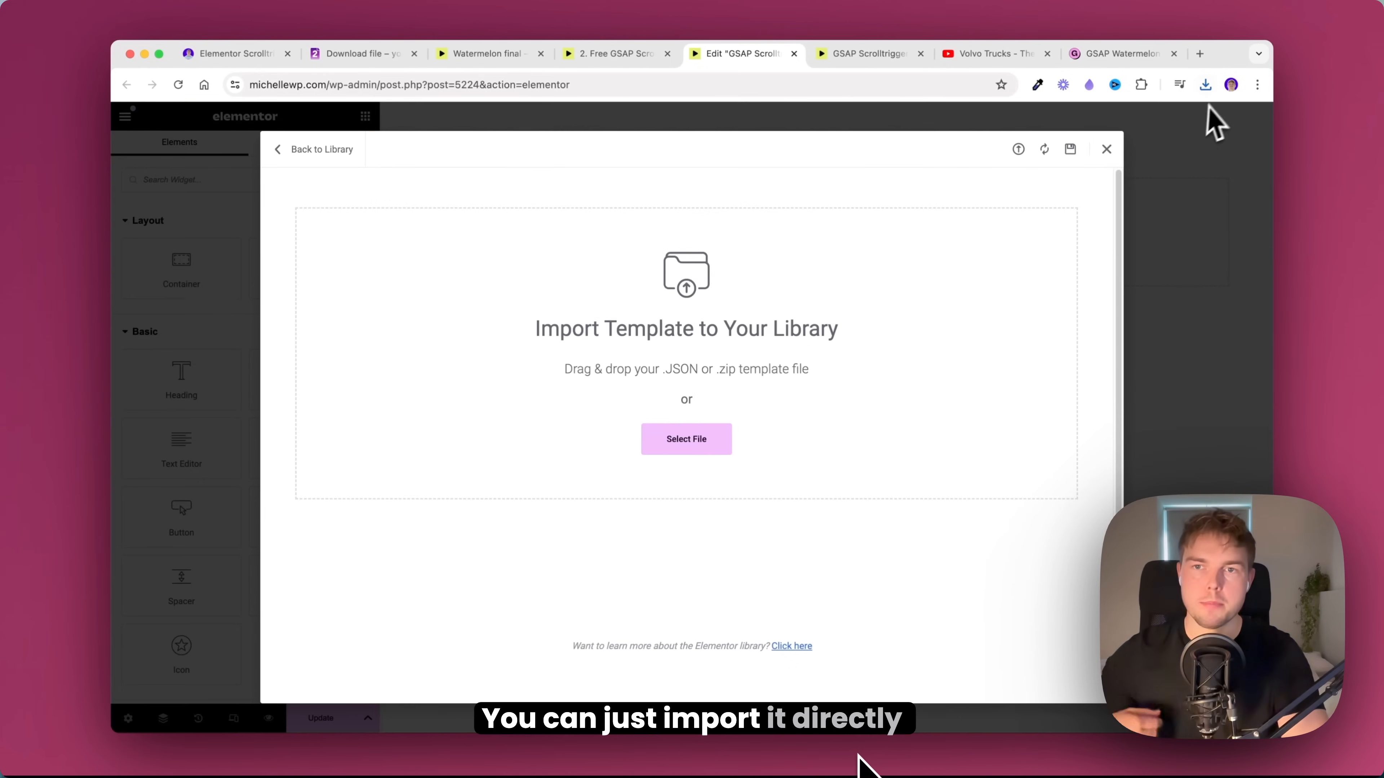
click(1205, 85)
drag(1168, 138, 732, 309)
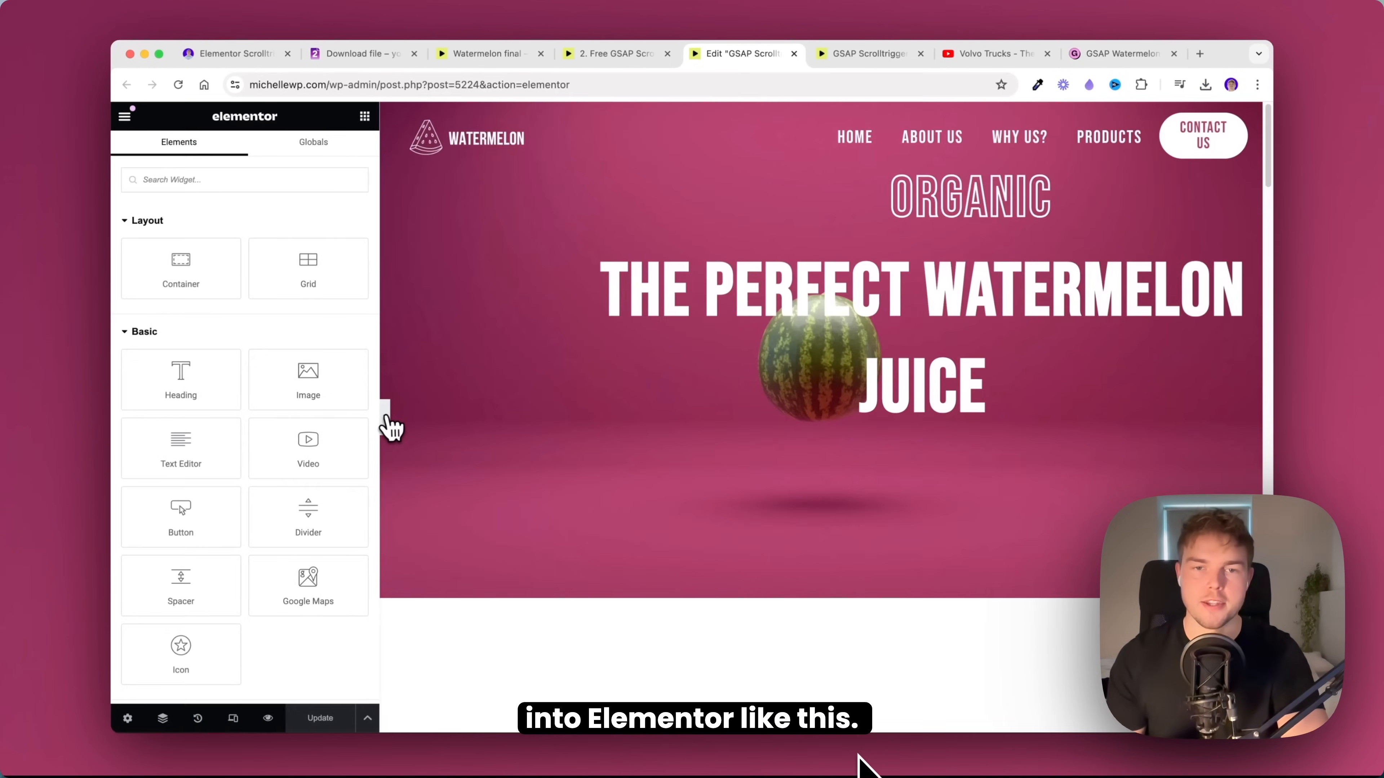
Preview the hero at full width and set the container's minimum height to 500 vh
click(386, 417)
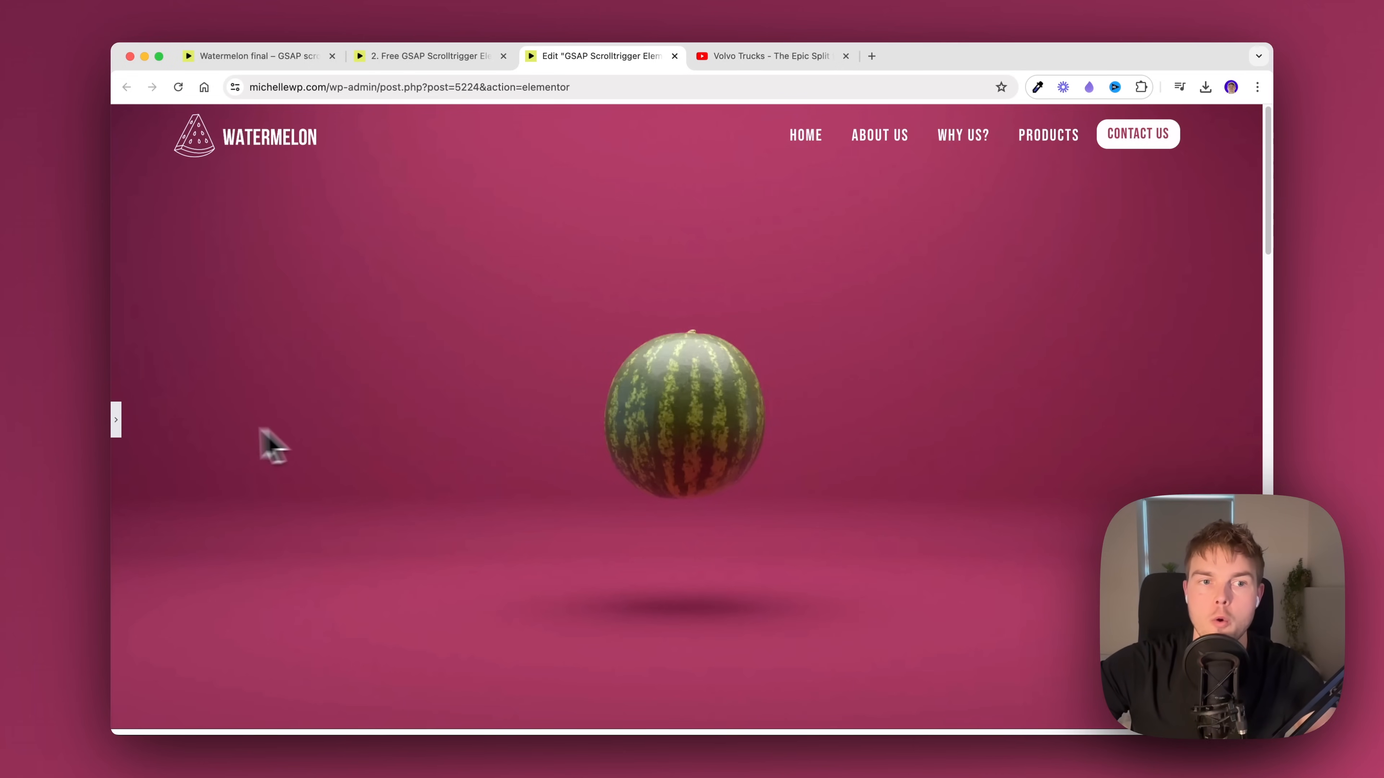
click(116, 419)
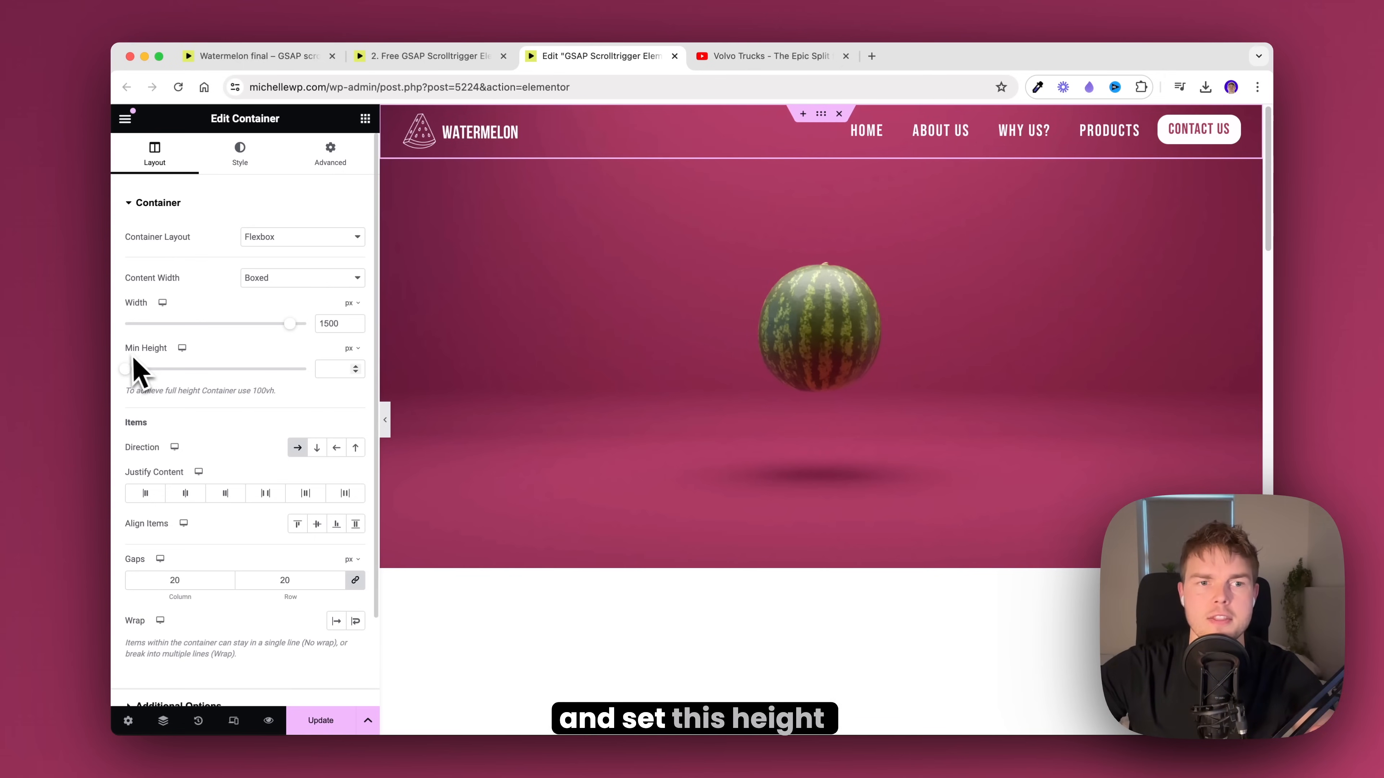
drag(126, 349, 164, 351)
click(332, 371)
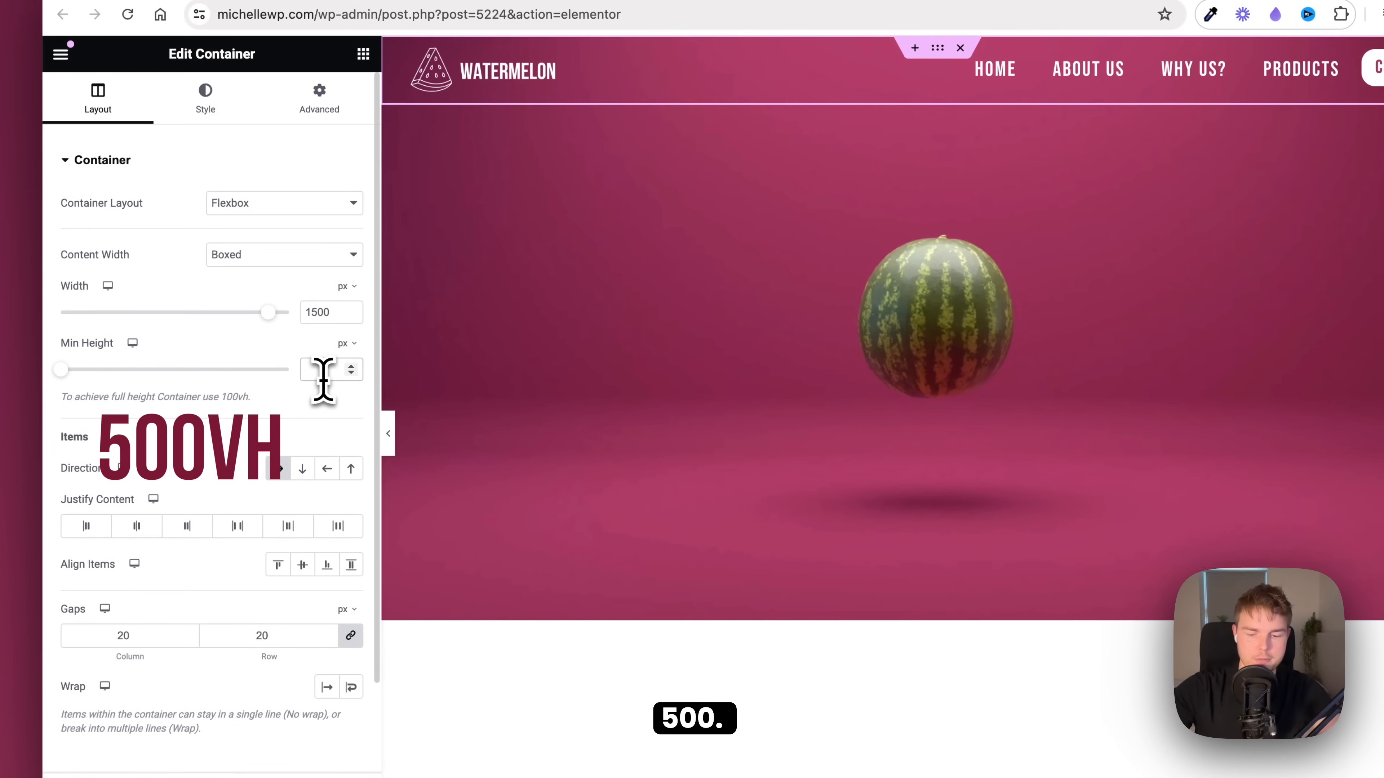
text(500)
click(347, 345)
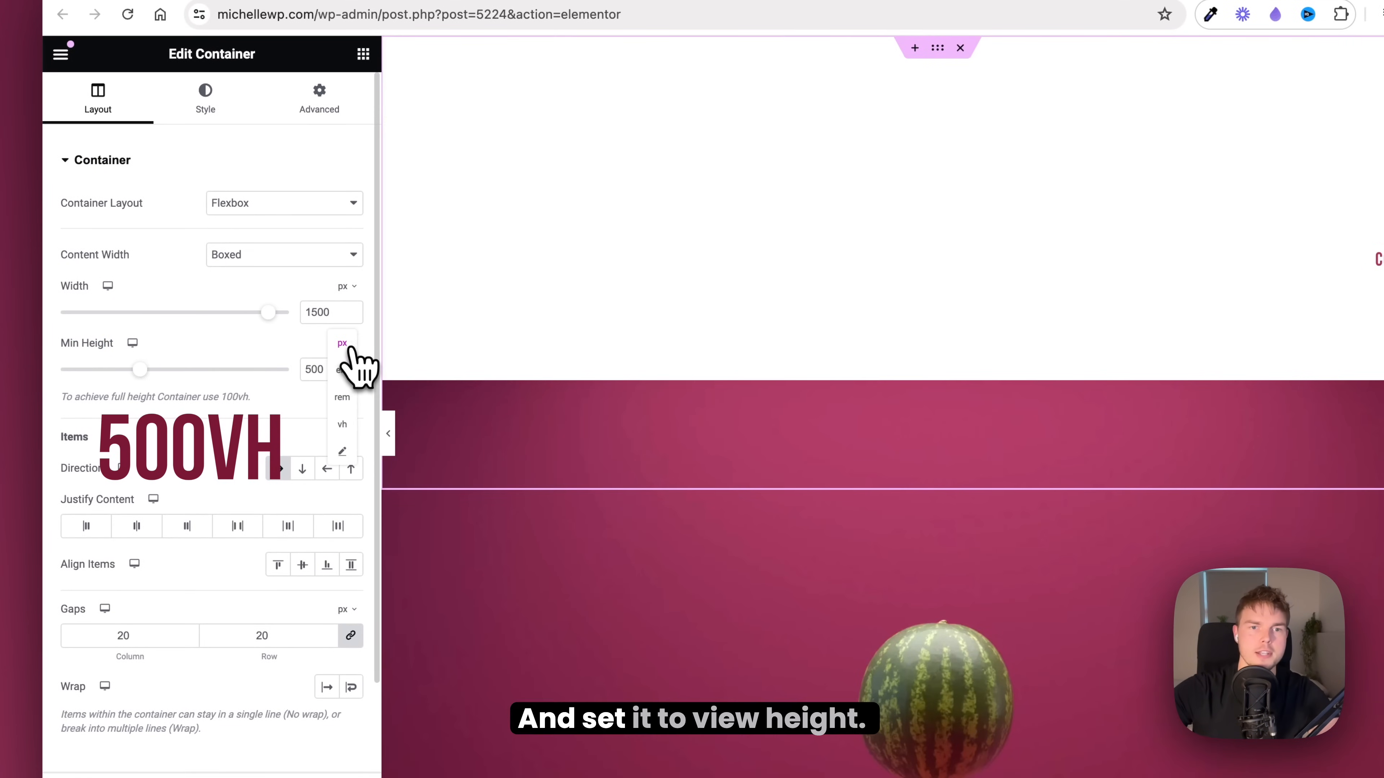
click(342, 424)
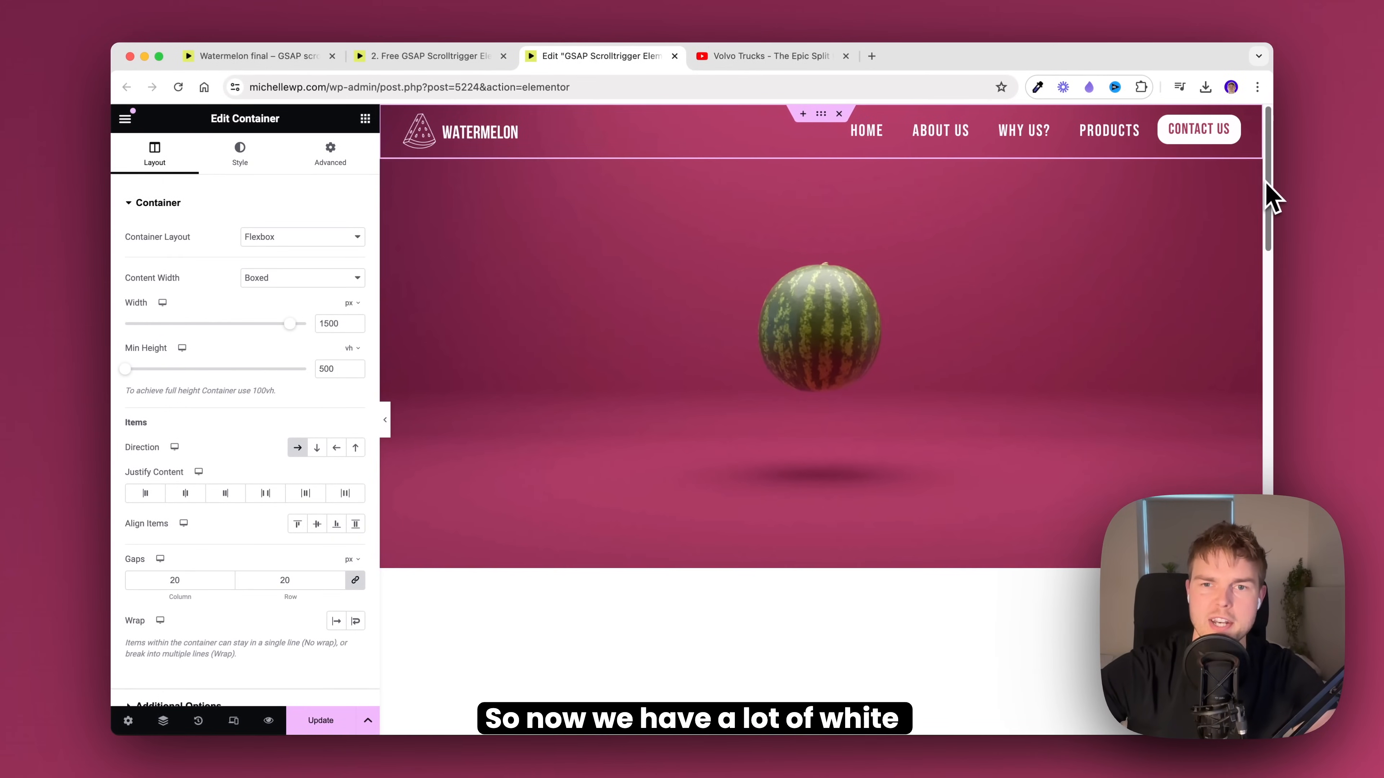
drag(1270, 199, 1266, 129)
Find the HTML widget and insert it directly below the watermelon video
click(365, 118)
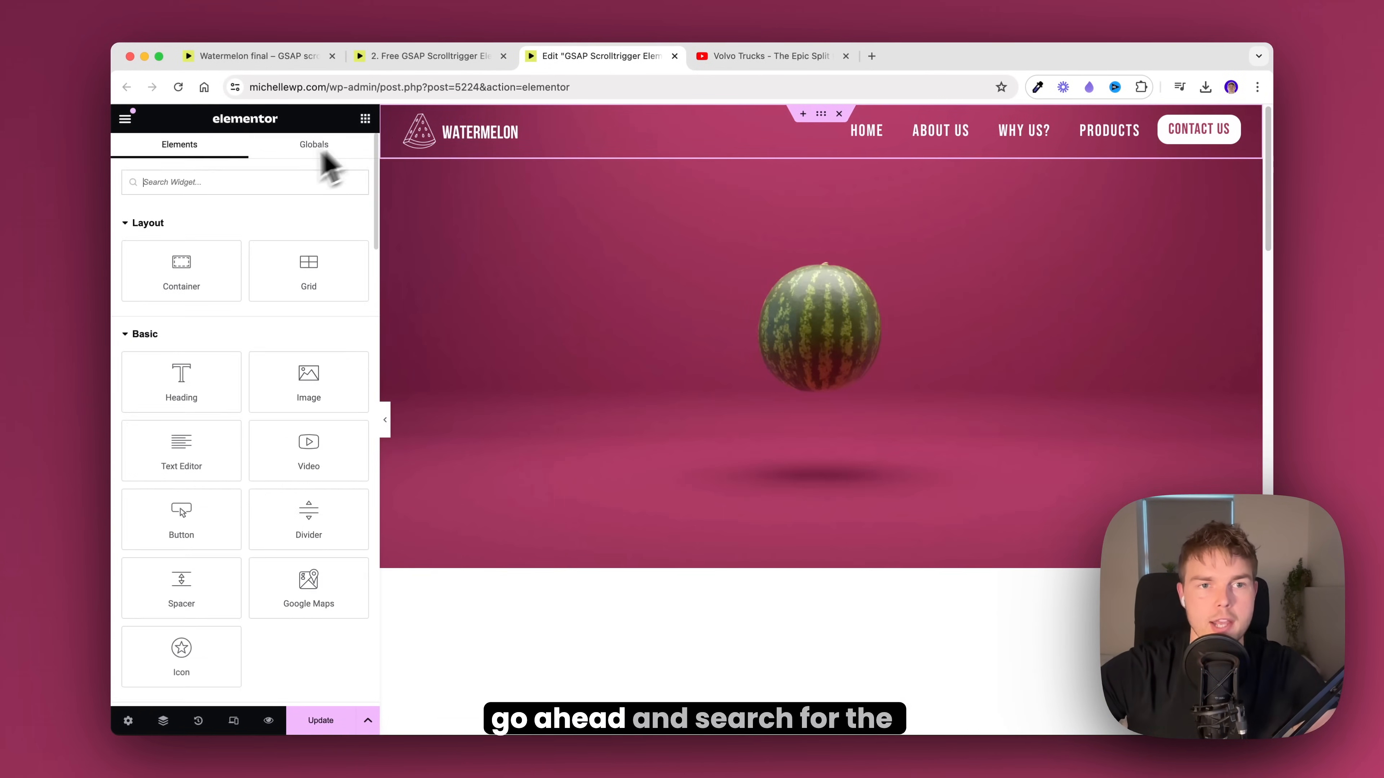
click(244, 183)
text(htn)
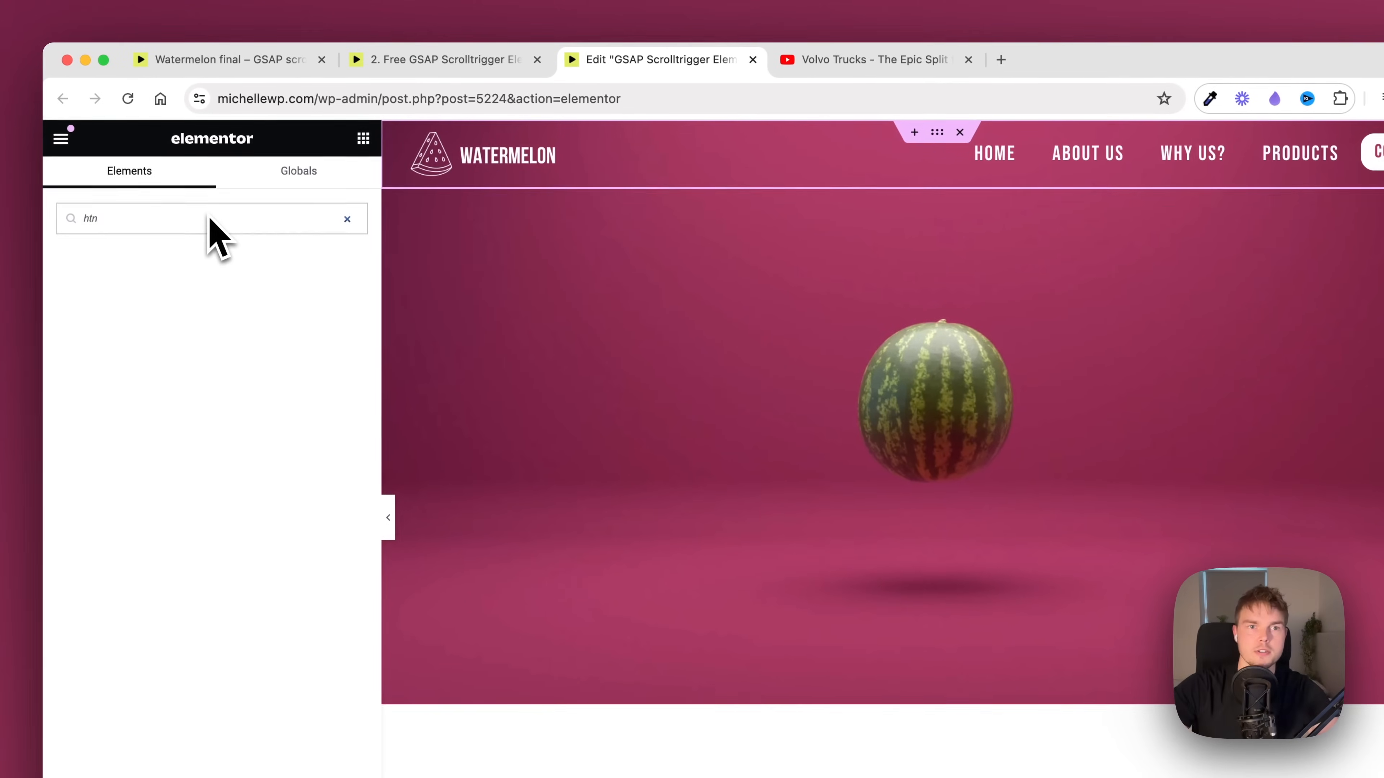
key(BackSpace)
text(ml)
drag(148, 270, 780, 479)
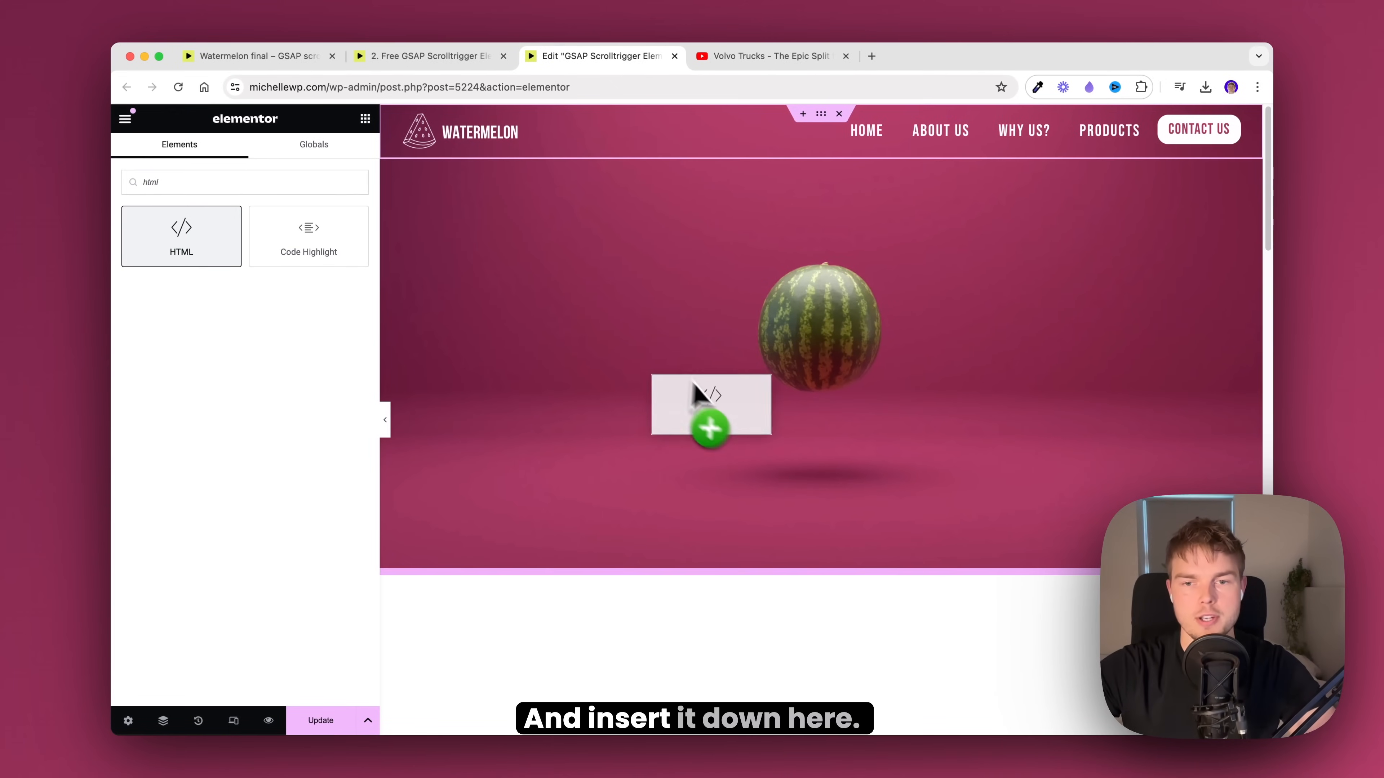
drag(693, 384, 751, 448)
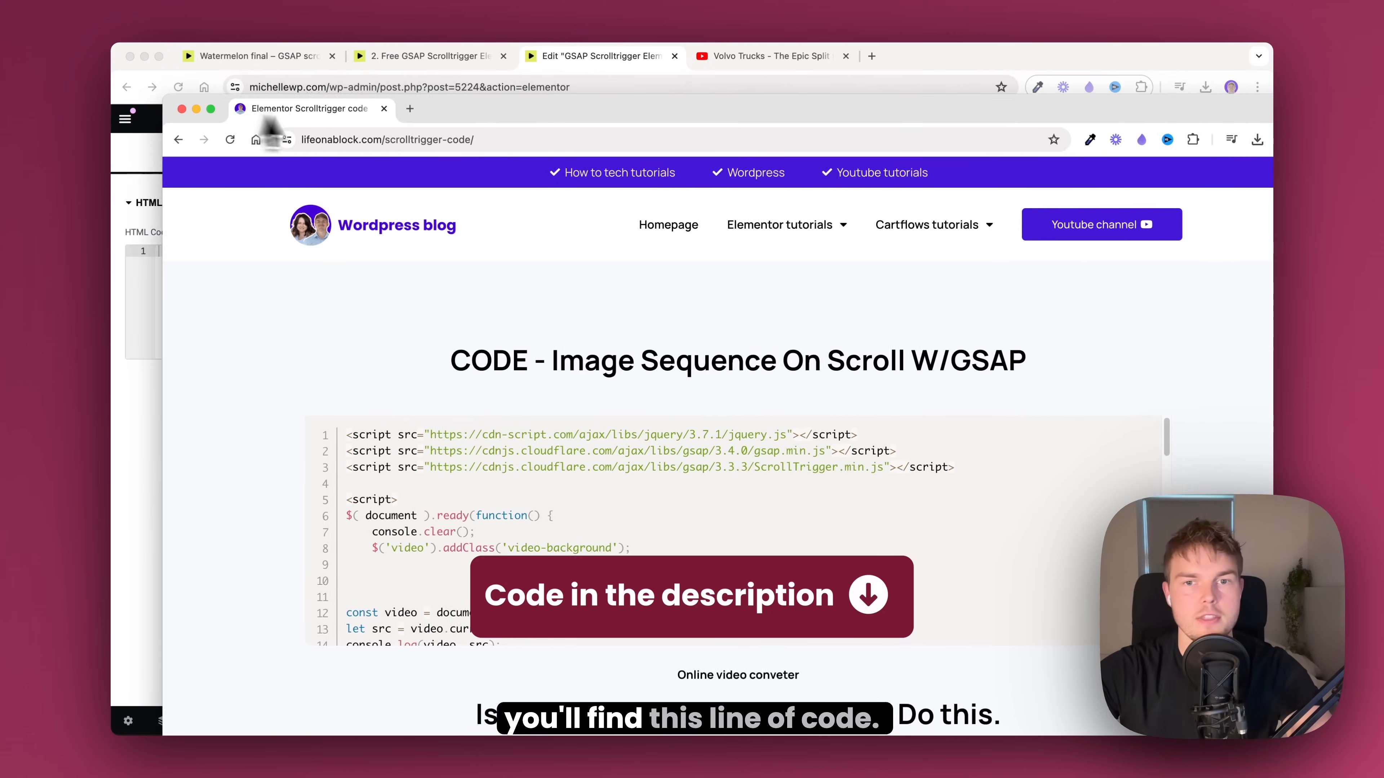
Copy the "Image Sequence On Scroll W/GSAP" code from the lifeonablock.com scrolltrigger-code page and paste it into the HTML widget in Elementor
drag(271, 131, 240, 90)
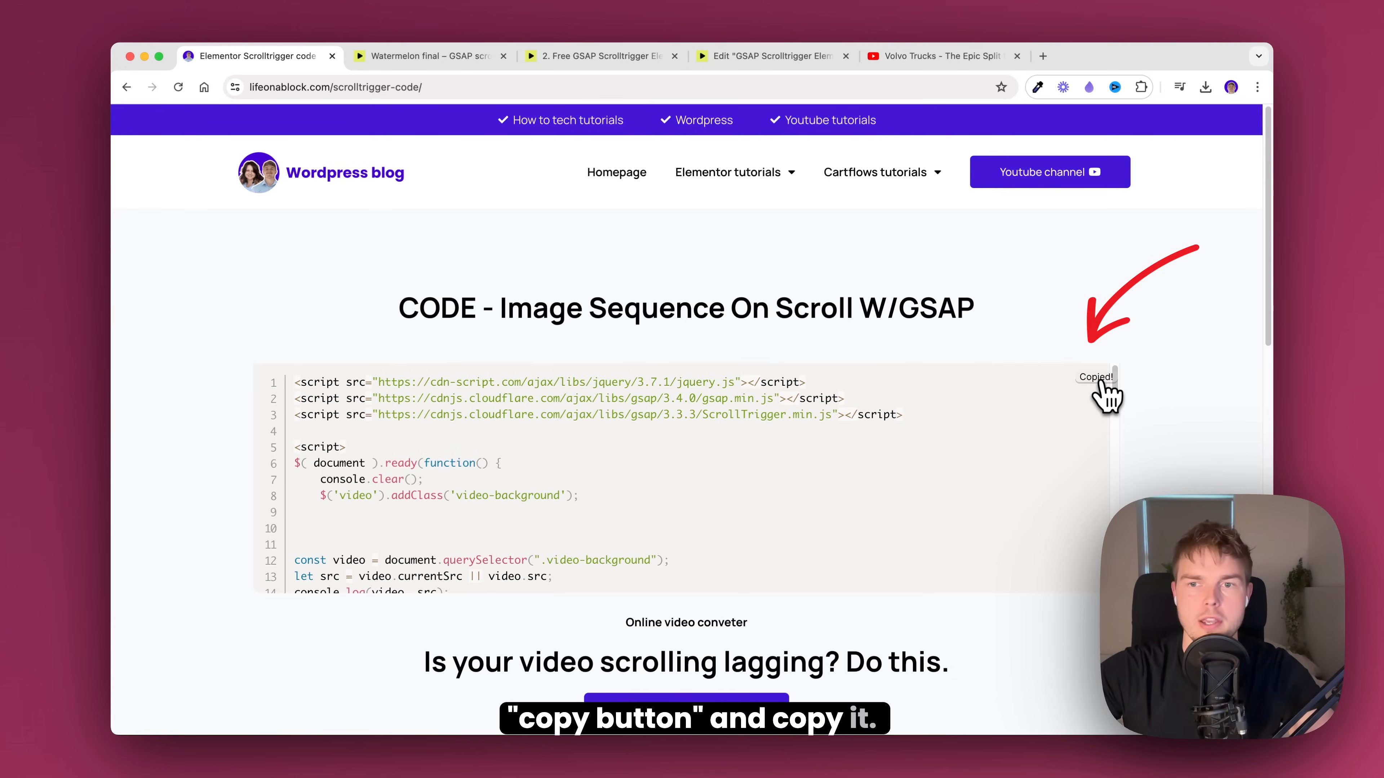
click(745, 61)
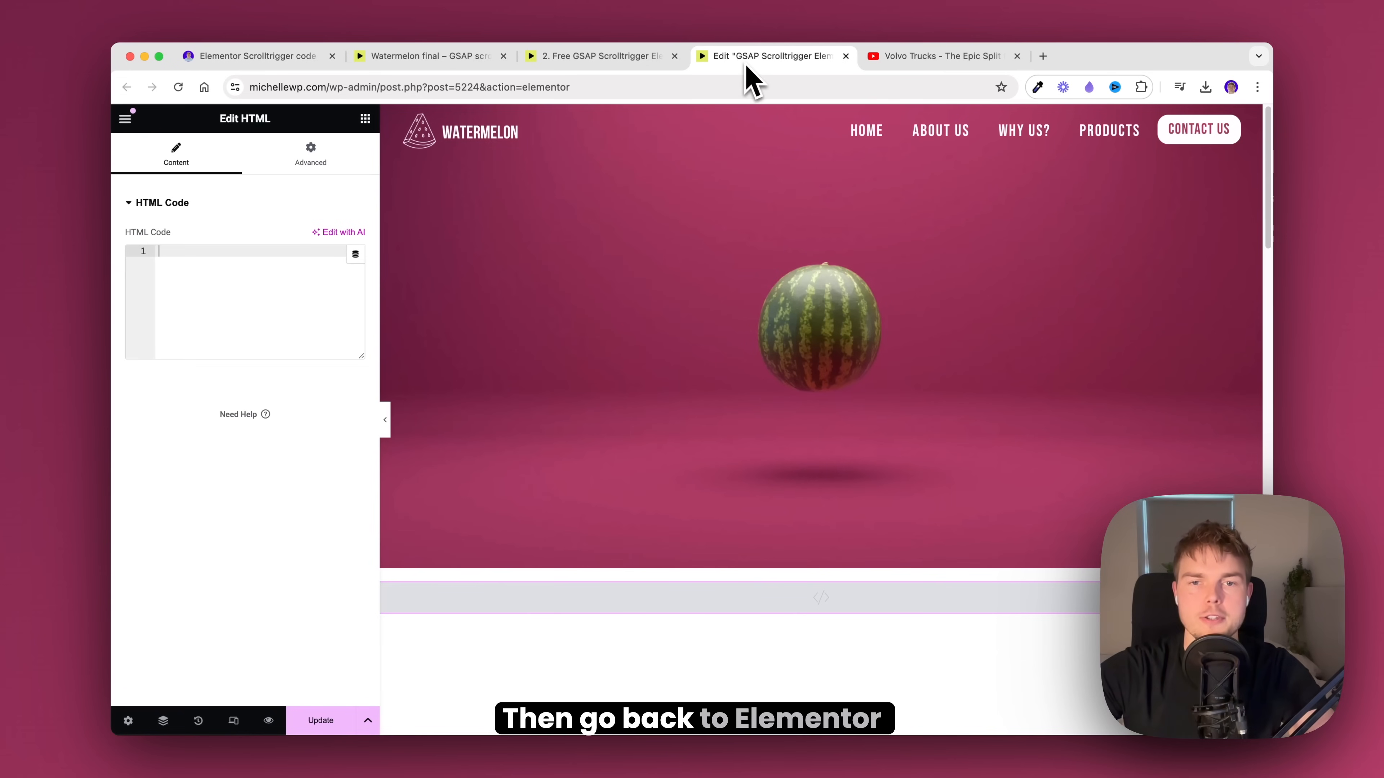
click(283, 260)
key(super+v)
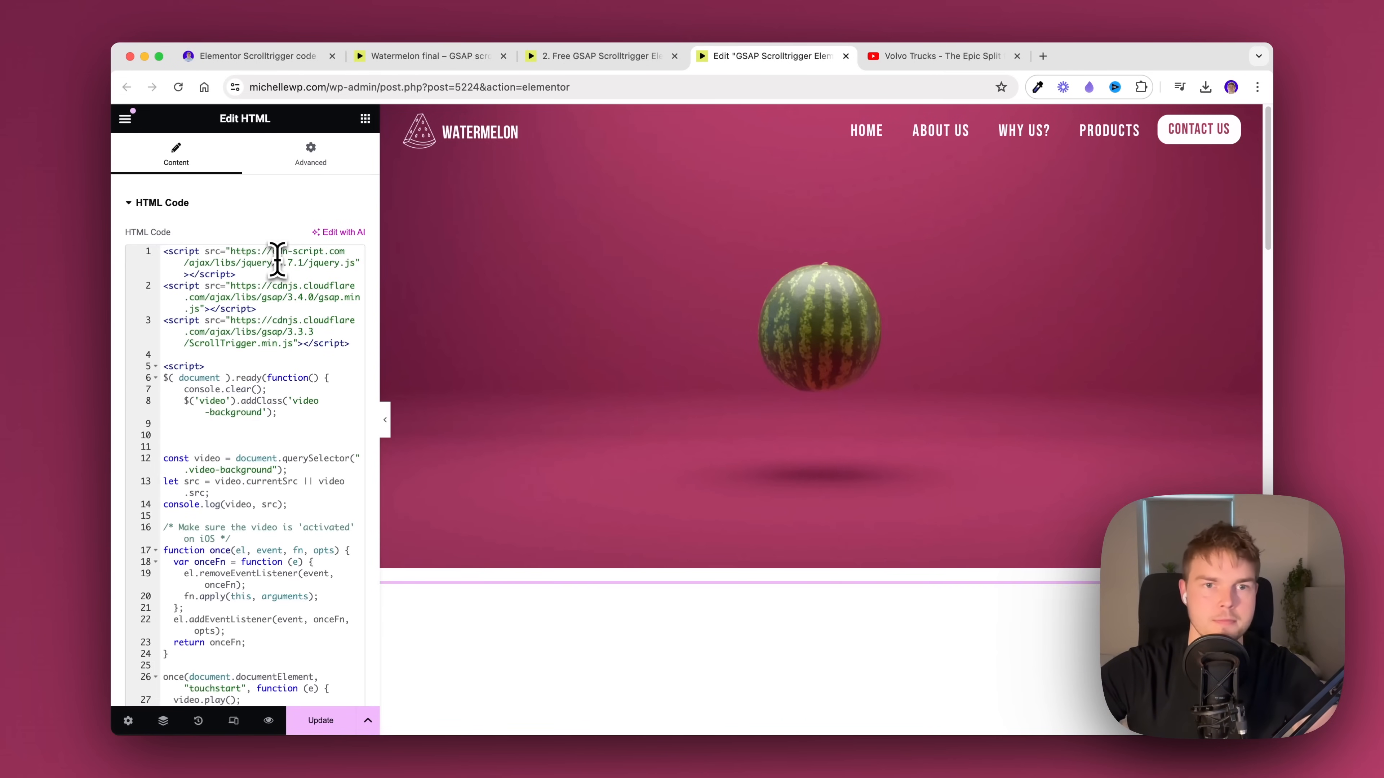
Update the page and view it in a new browser tab to test the video playing on scroll
click(322, 721)
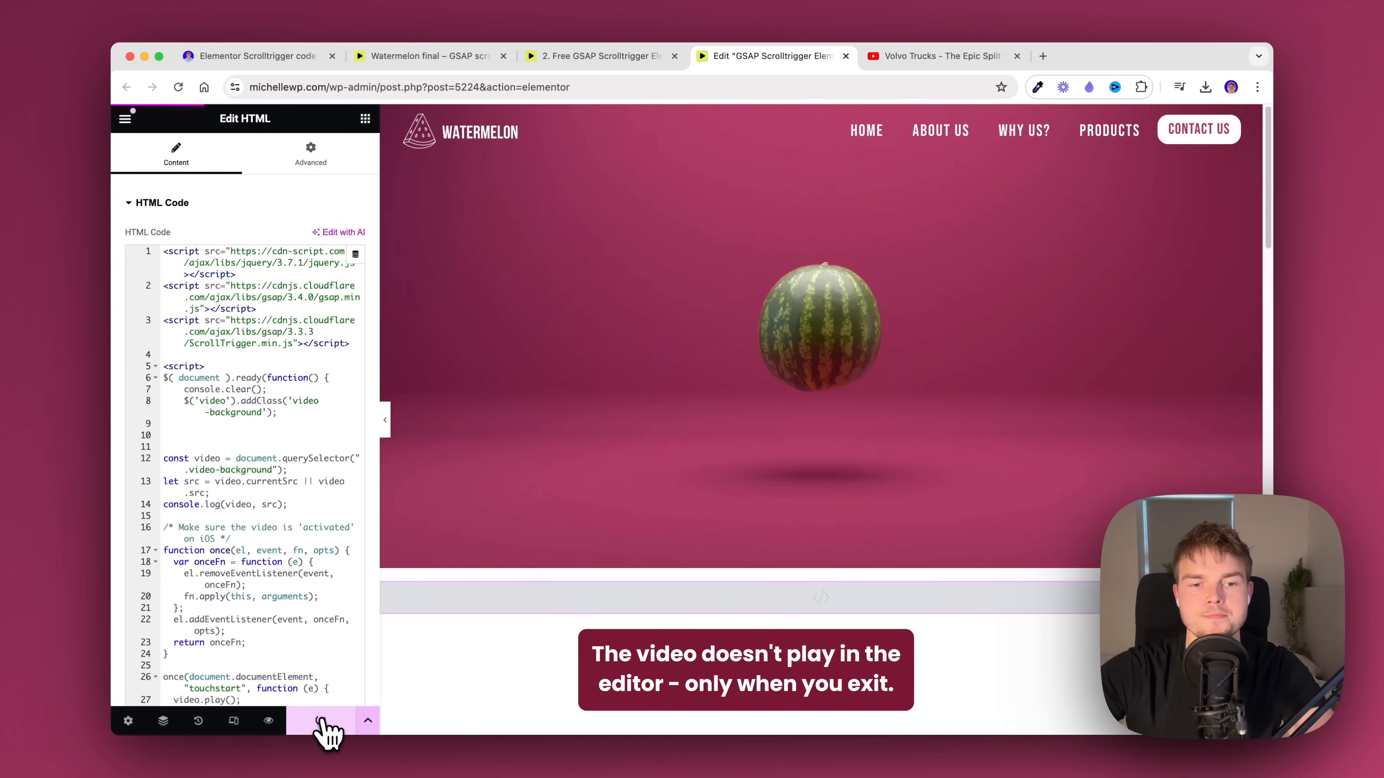
click(125, 118)
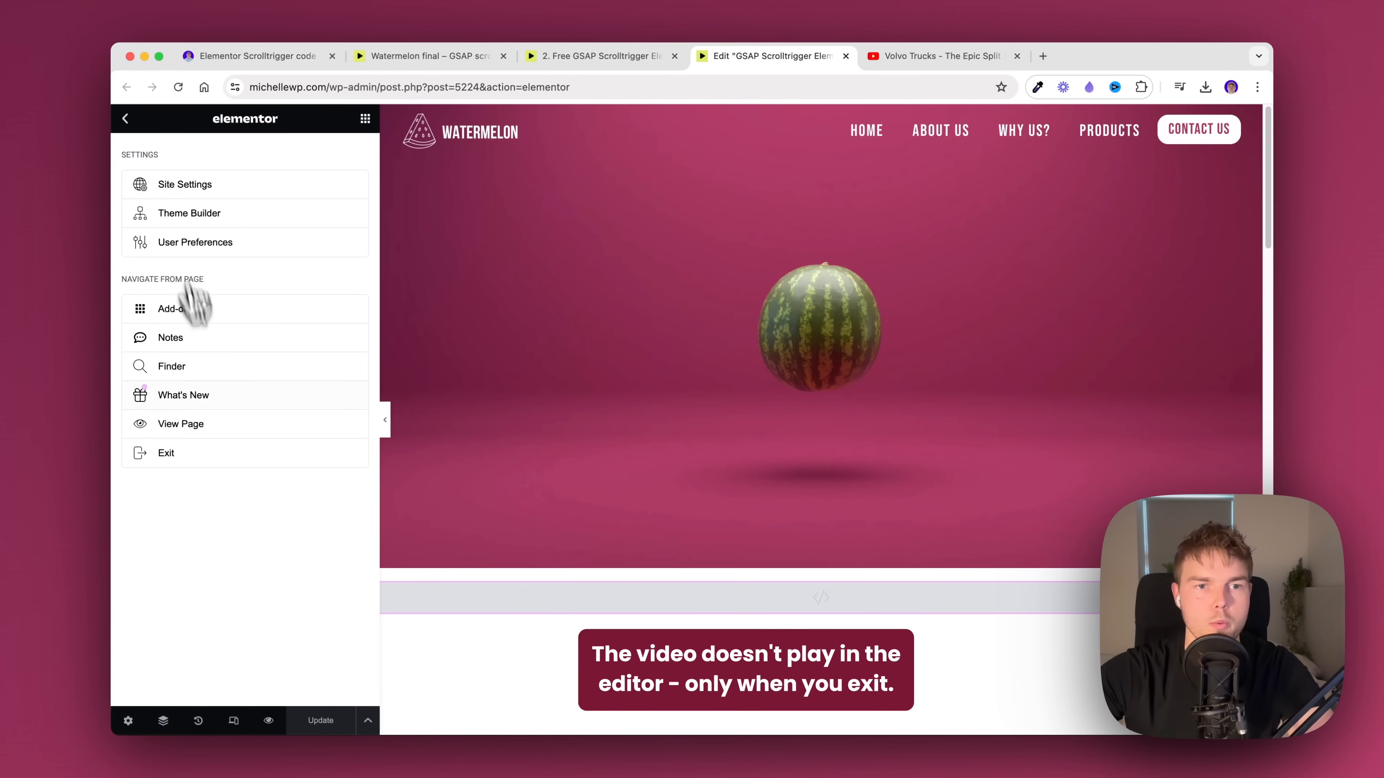
right_click(219, 429)
click(289, 430)
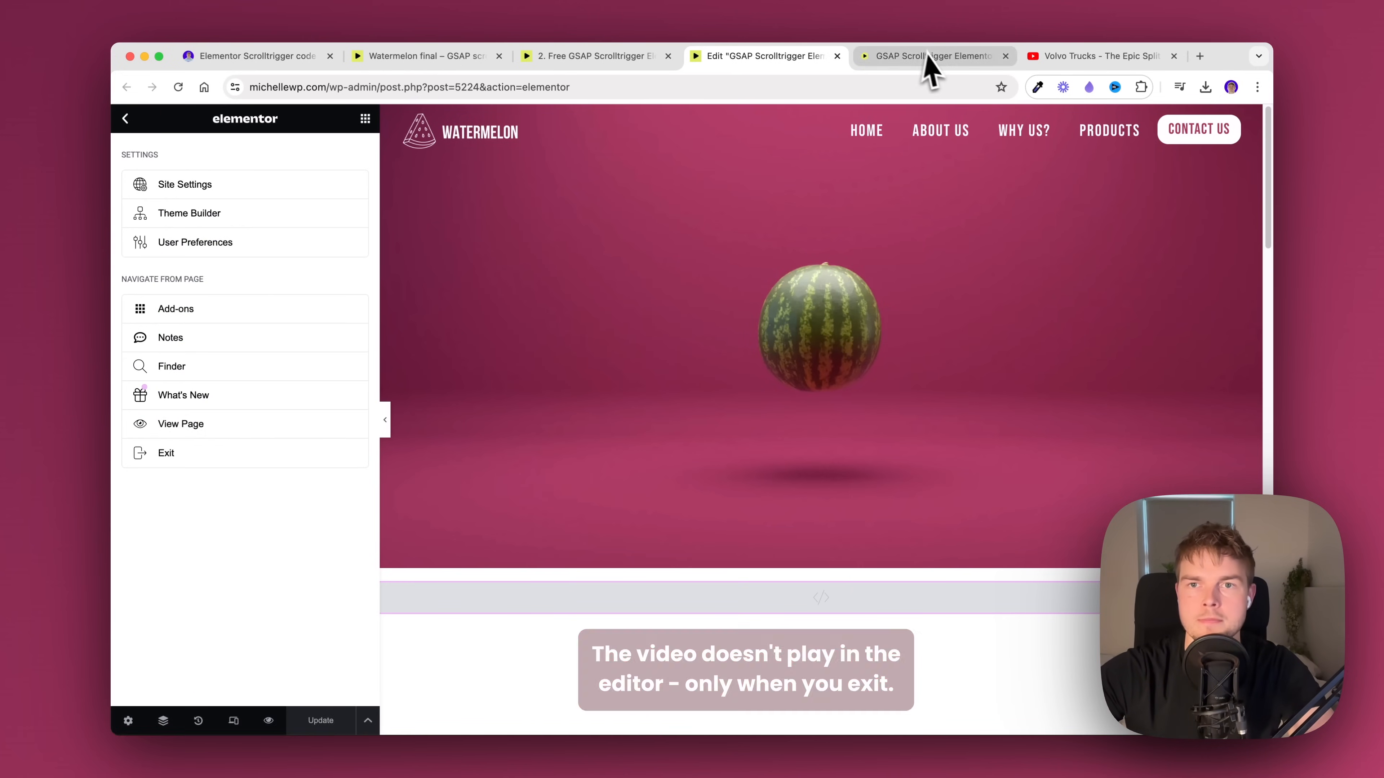
click(929, 60)
scroll(1264, 158, down, 5)
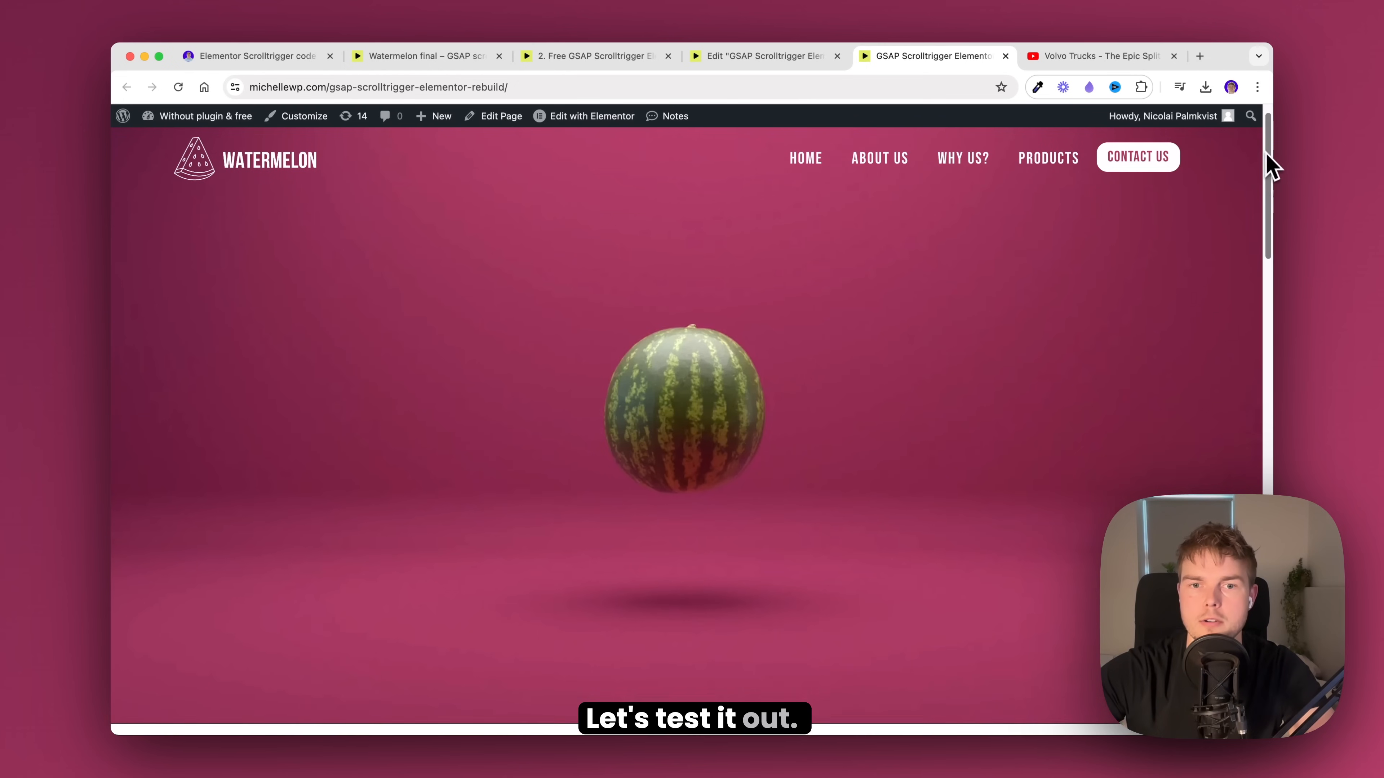
scroll(1251, 175, up, 3)
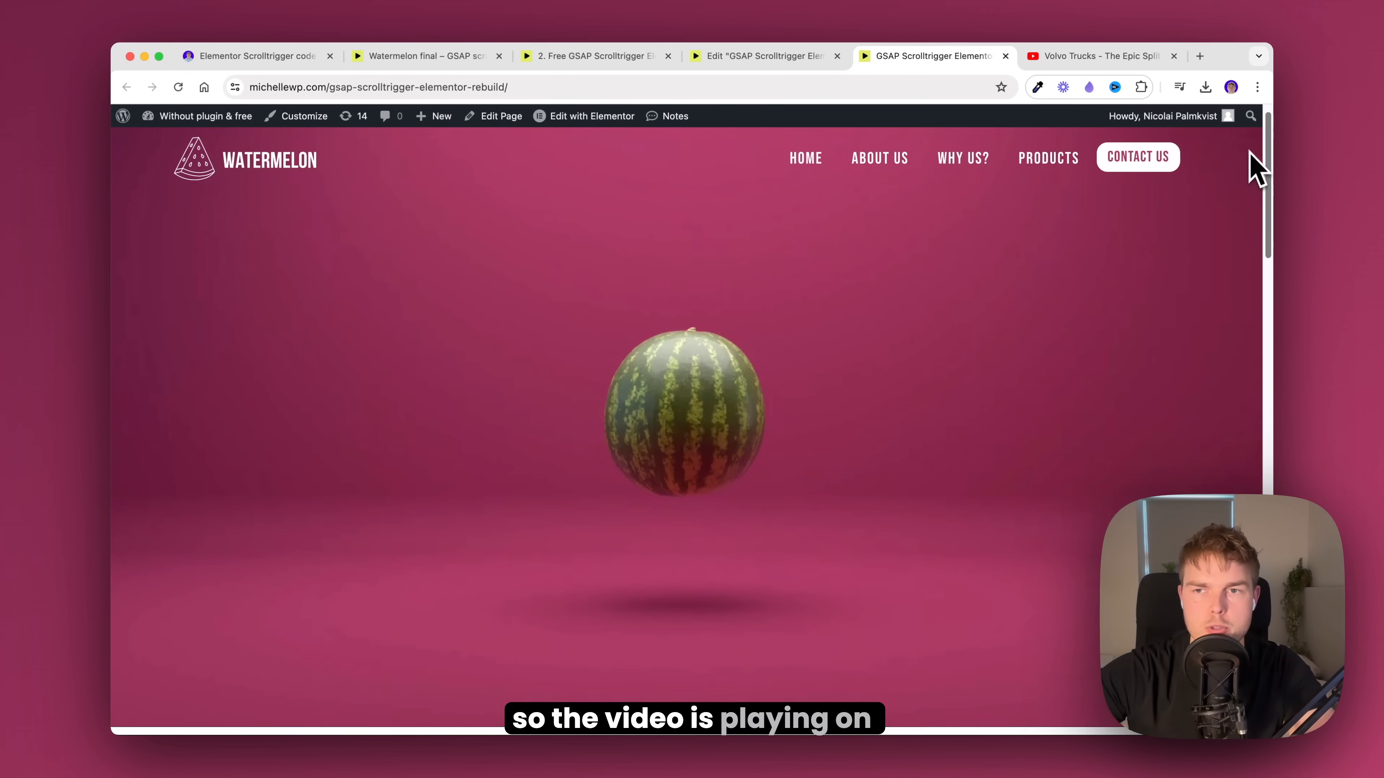
scroll(1249, 158, down, 5)
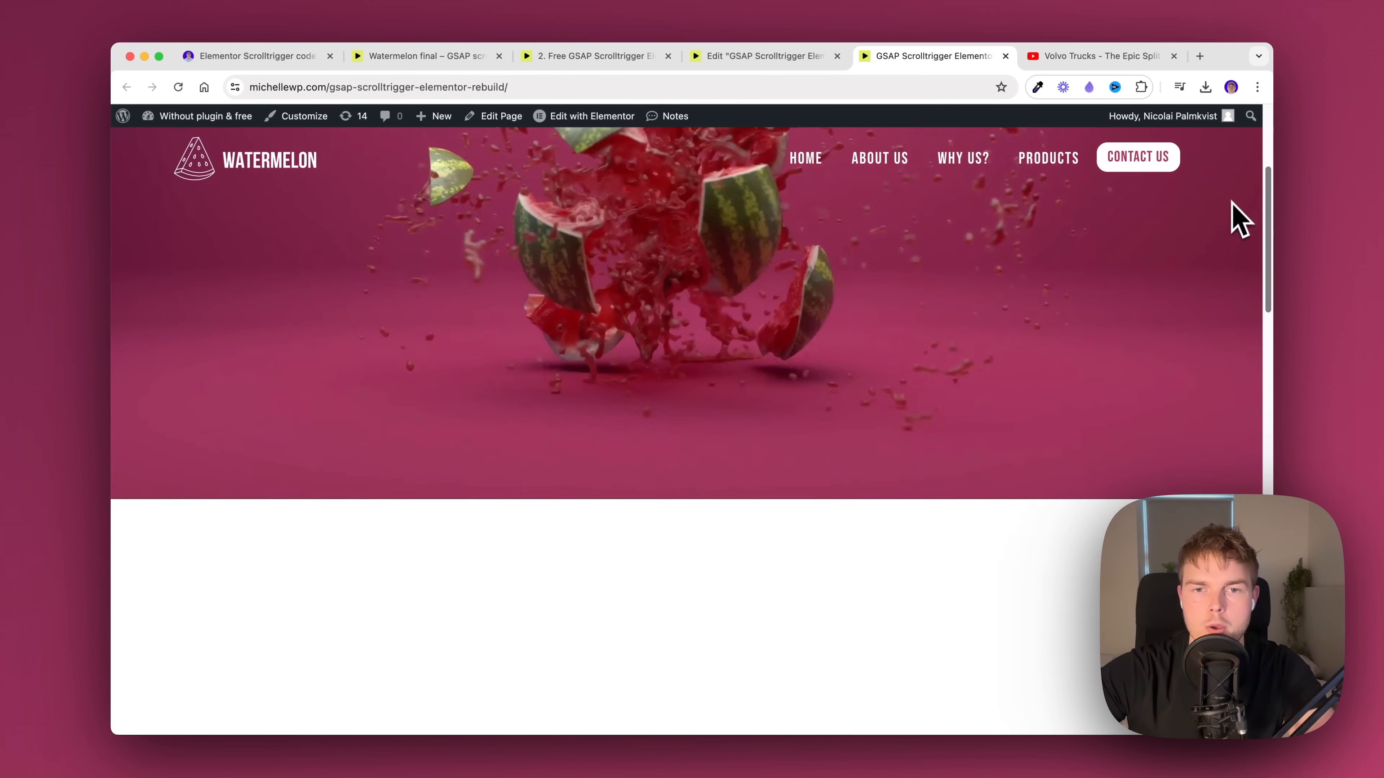
scroll(1224, 275, up, 5)
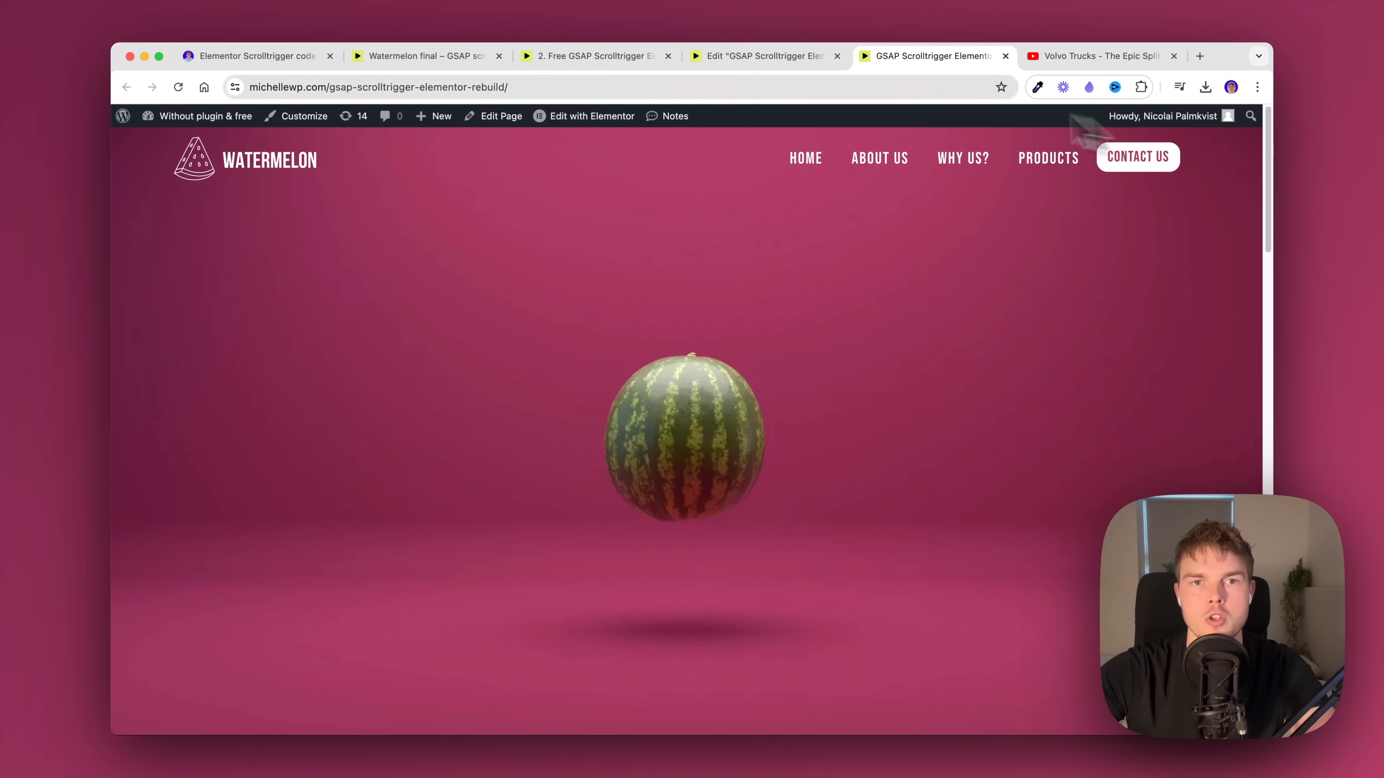
Return to the Elementor editor, select the video in the page structure and set its Sticky motion effect to Top
click(783, 55)
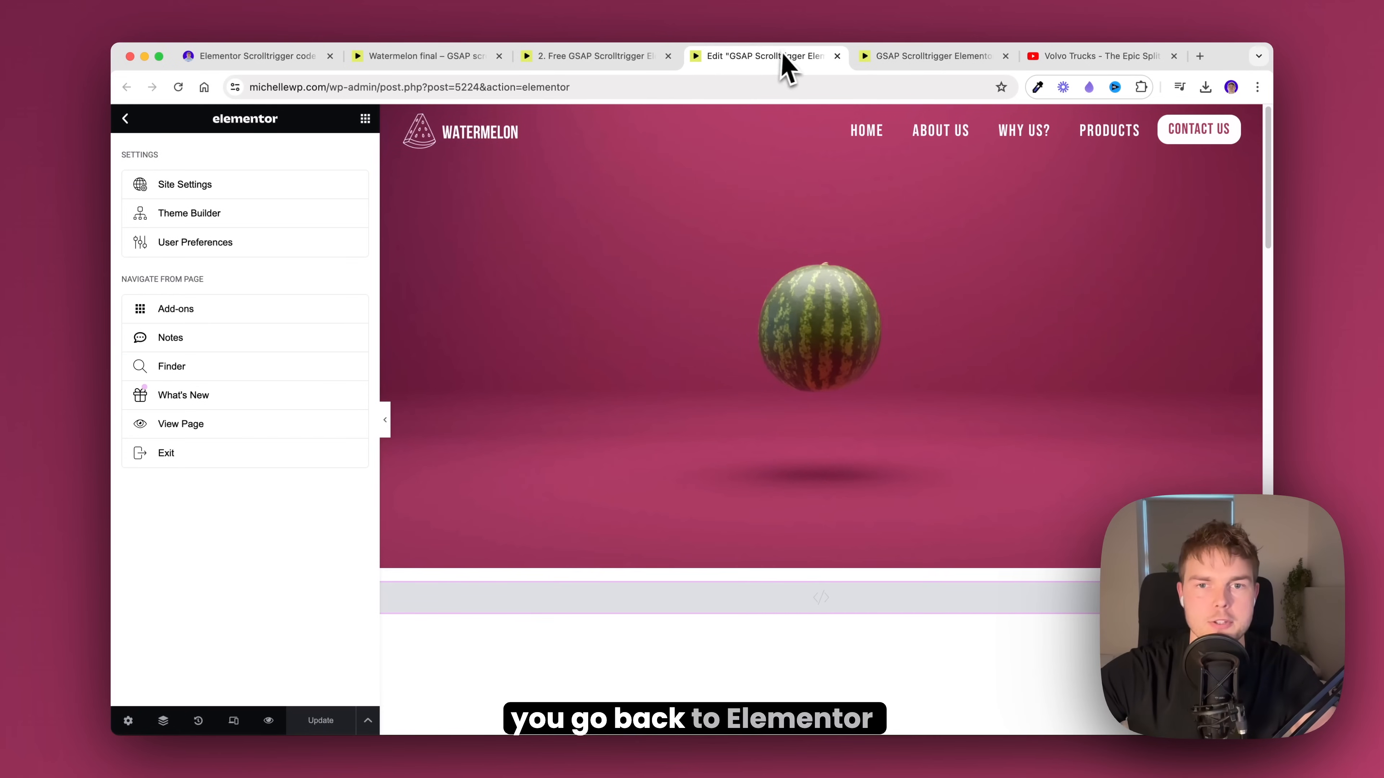
right_click(835, 322)
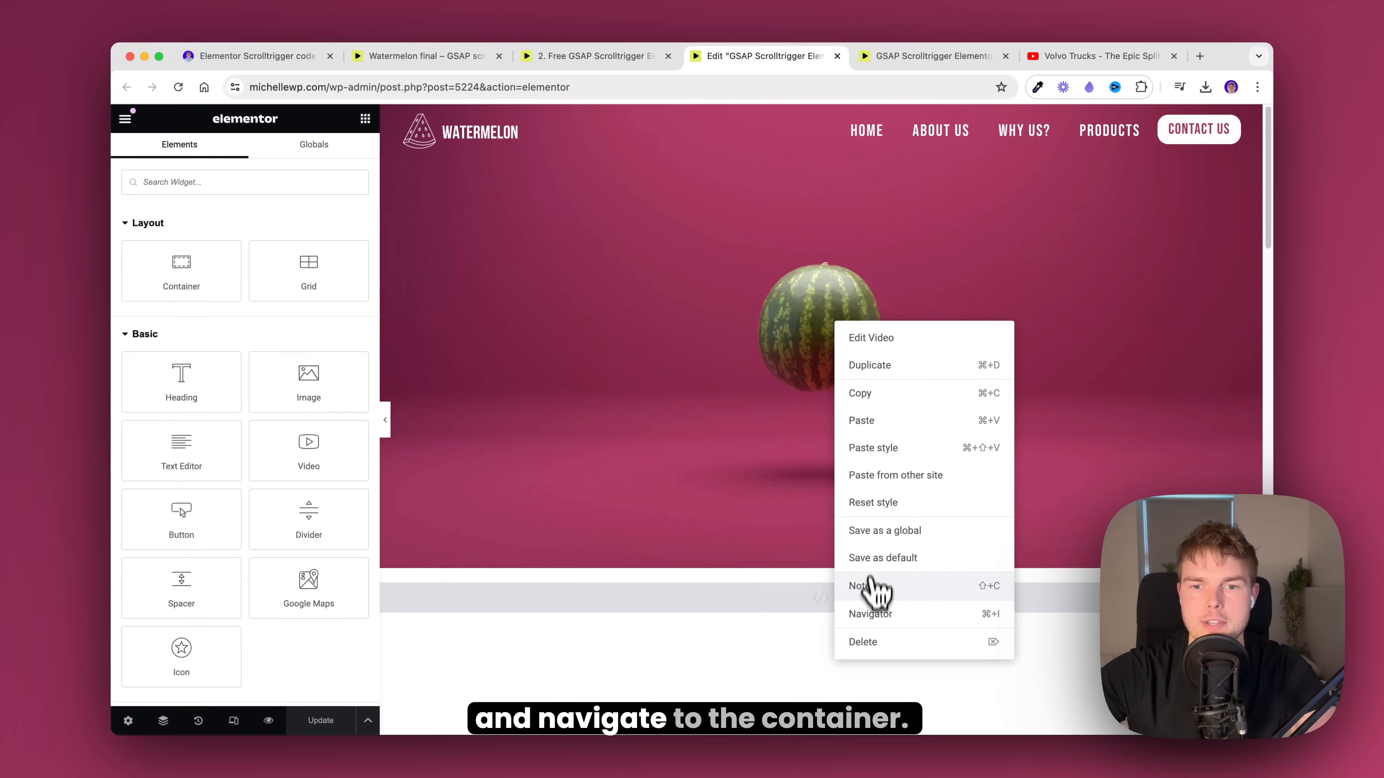
click(880, 613)
click(1154, 238)
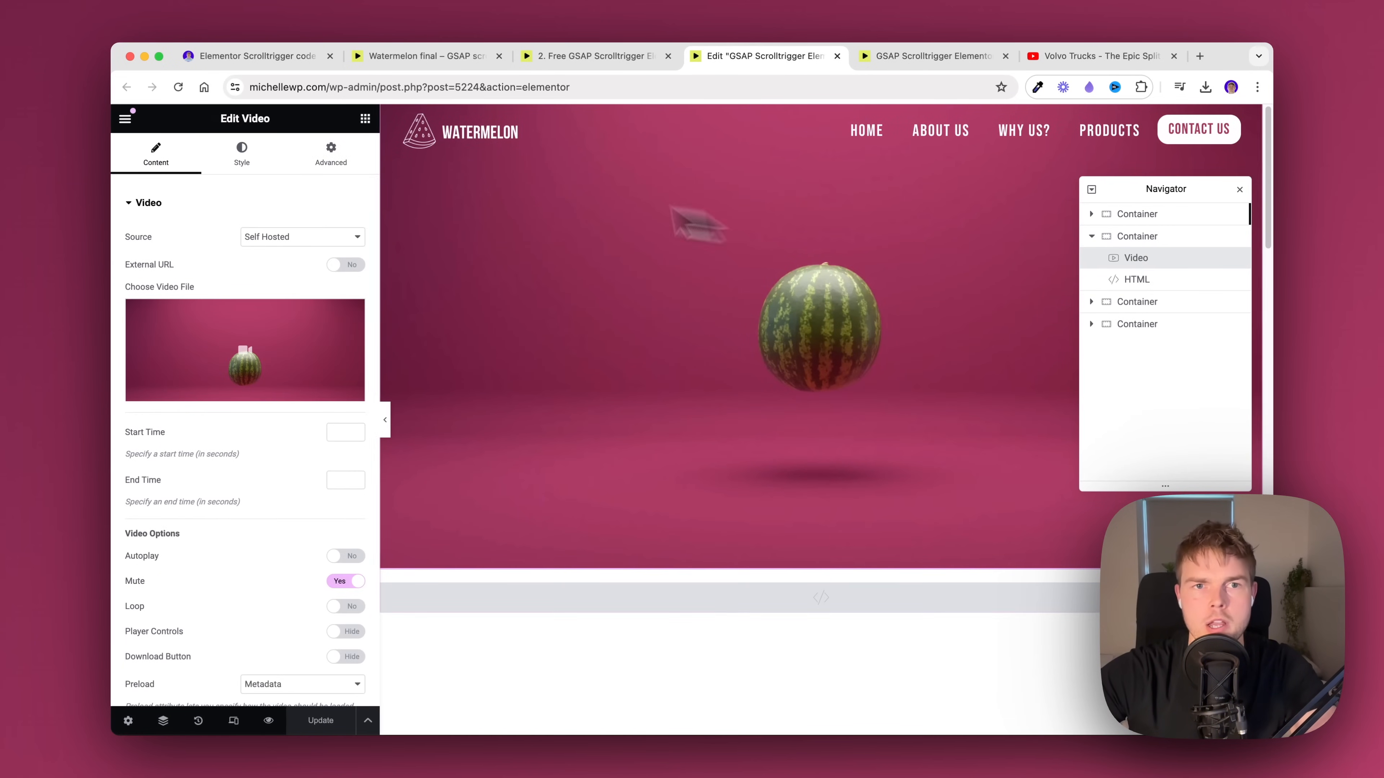
click(329, 162)
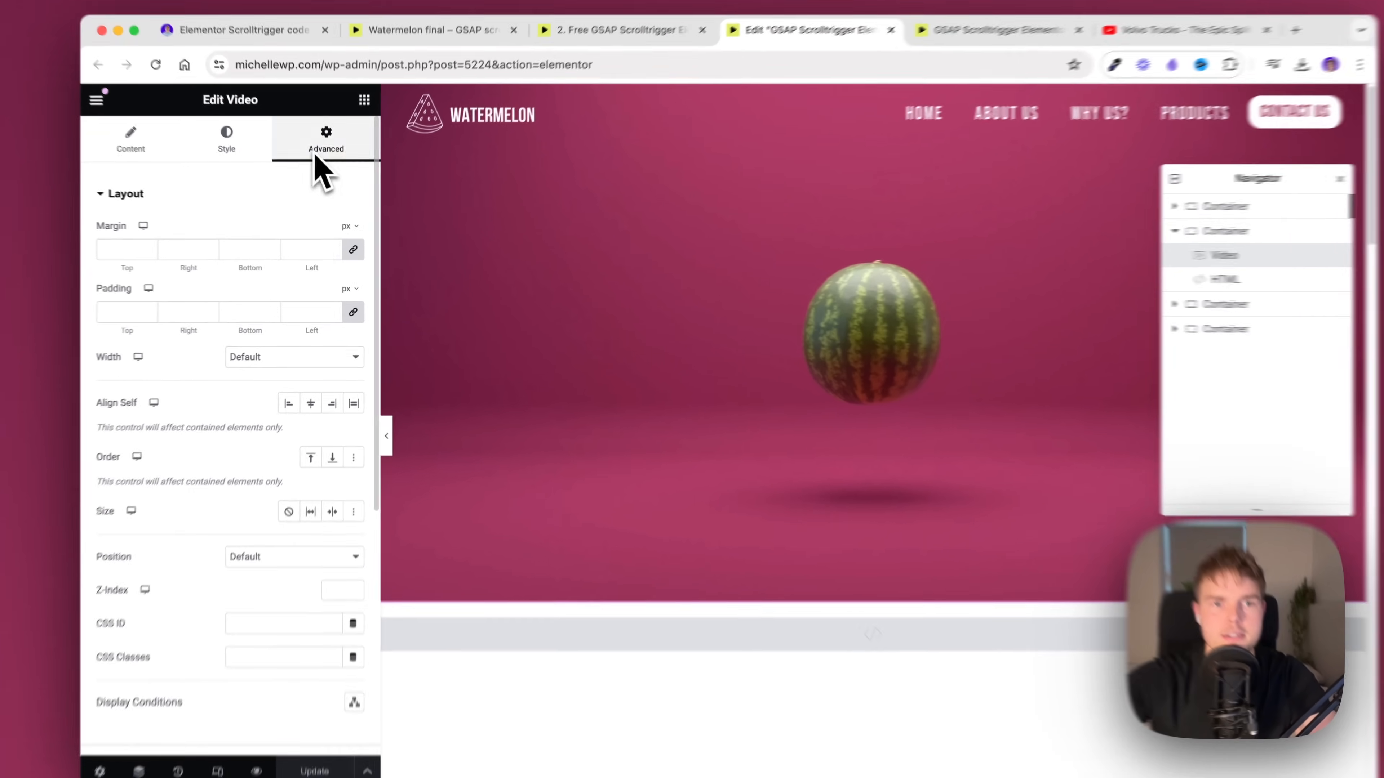
scroll(305, 327, down, 5)
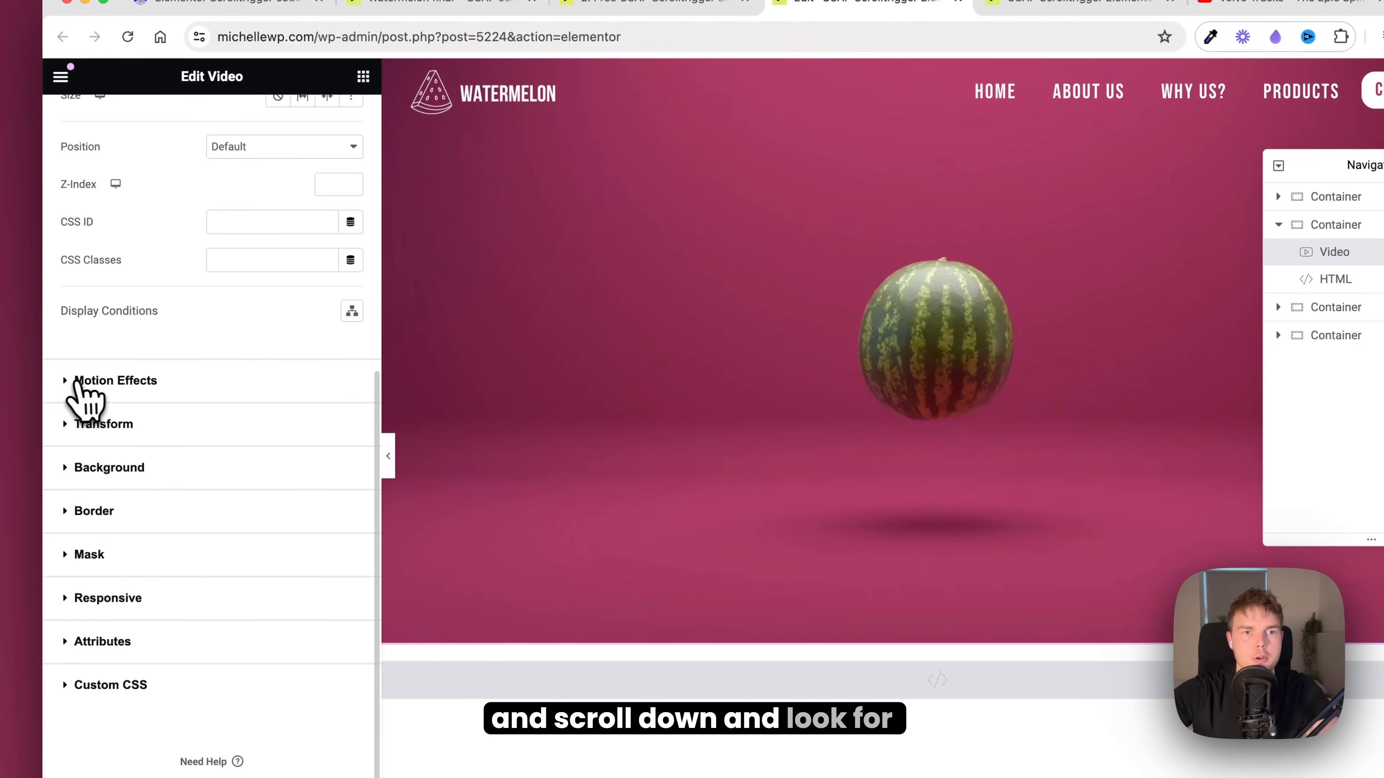
click(112, 381)
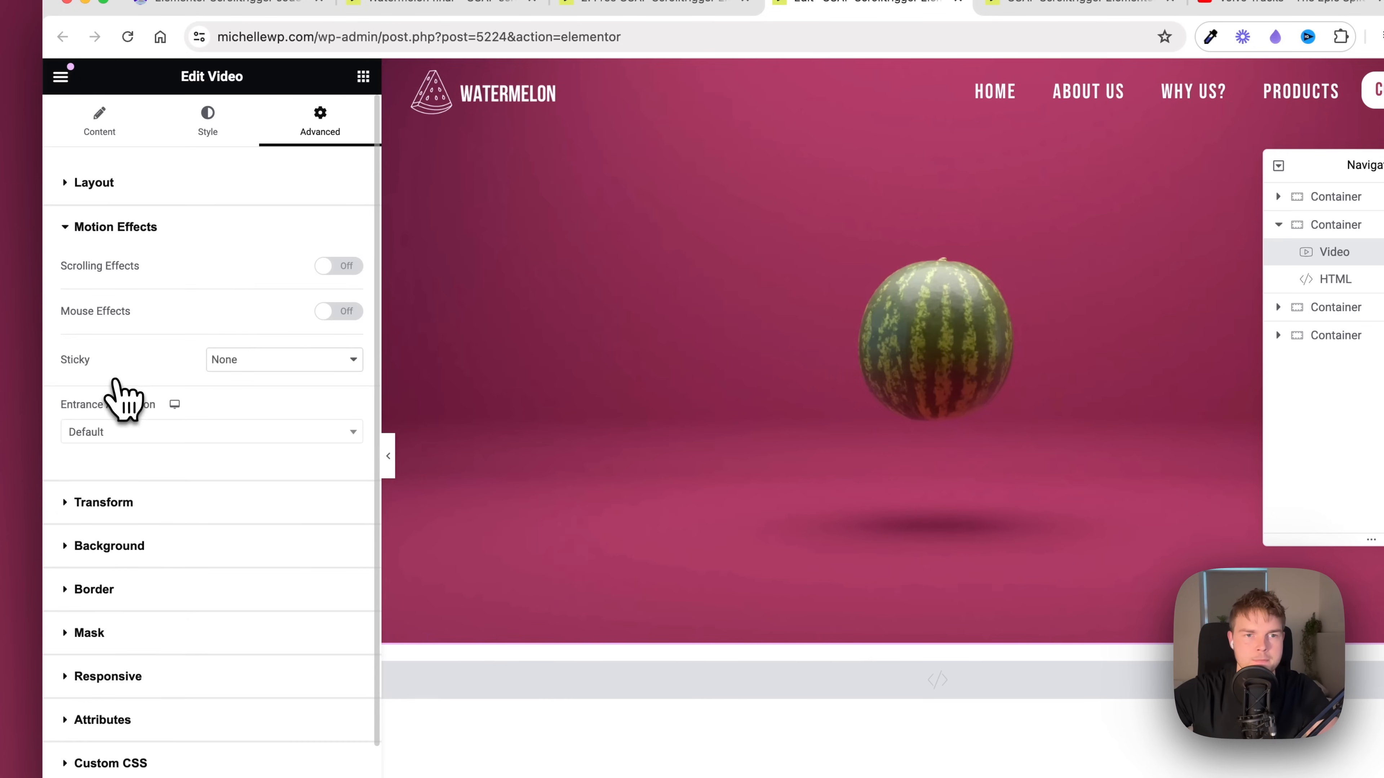
drag(89, 376, 75, 369)
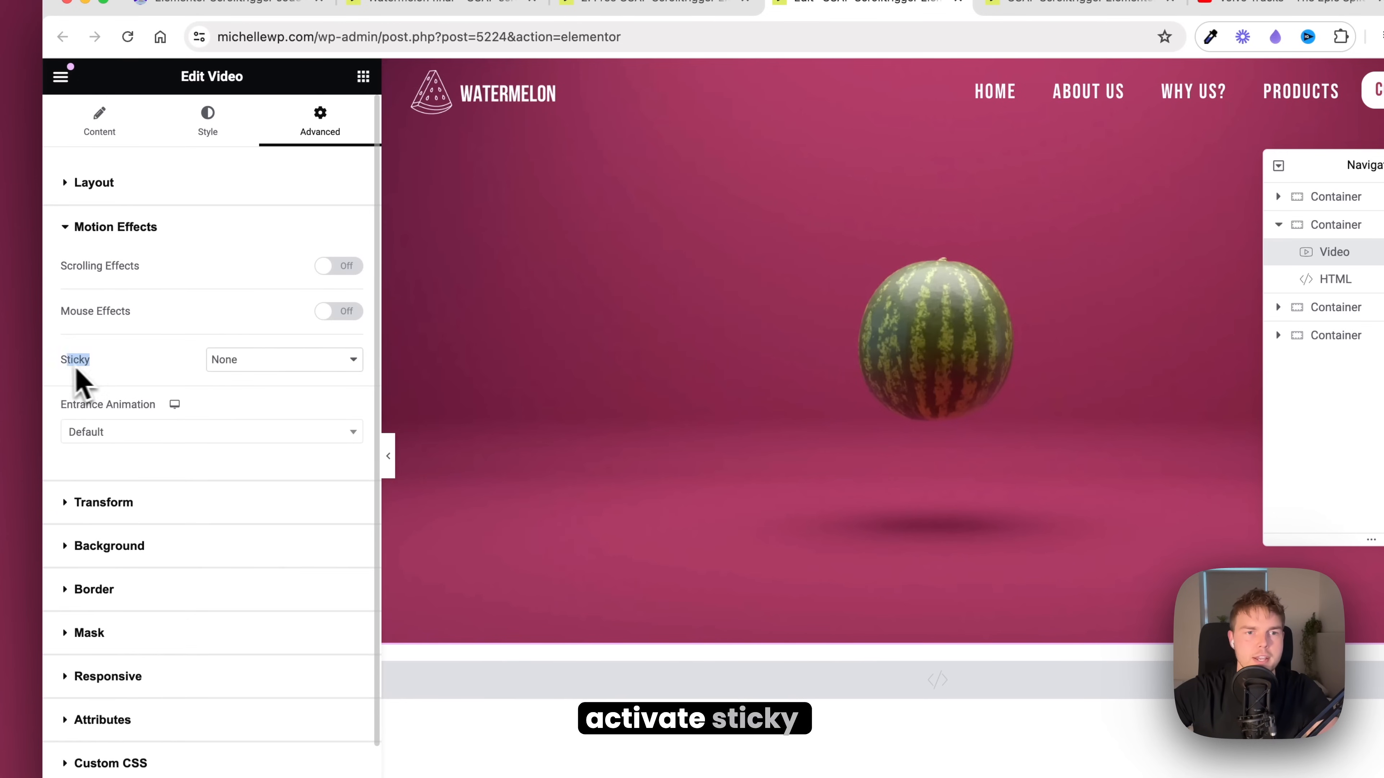
click(240, 359)
click(251, 380)
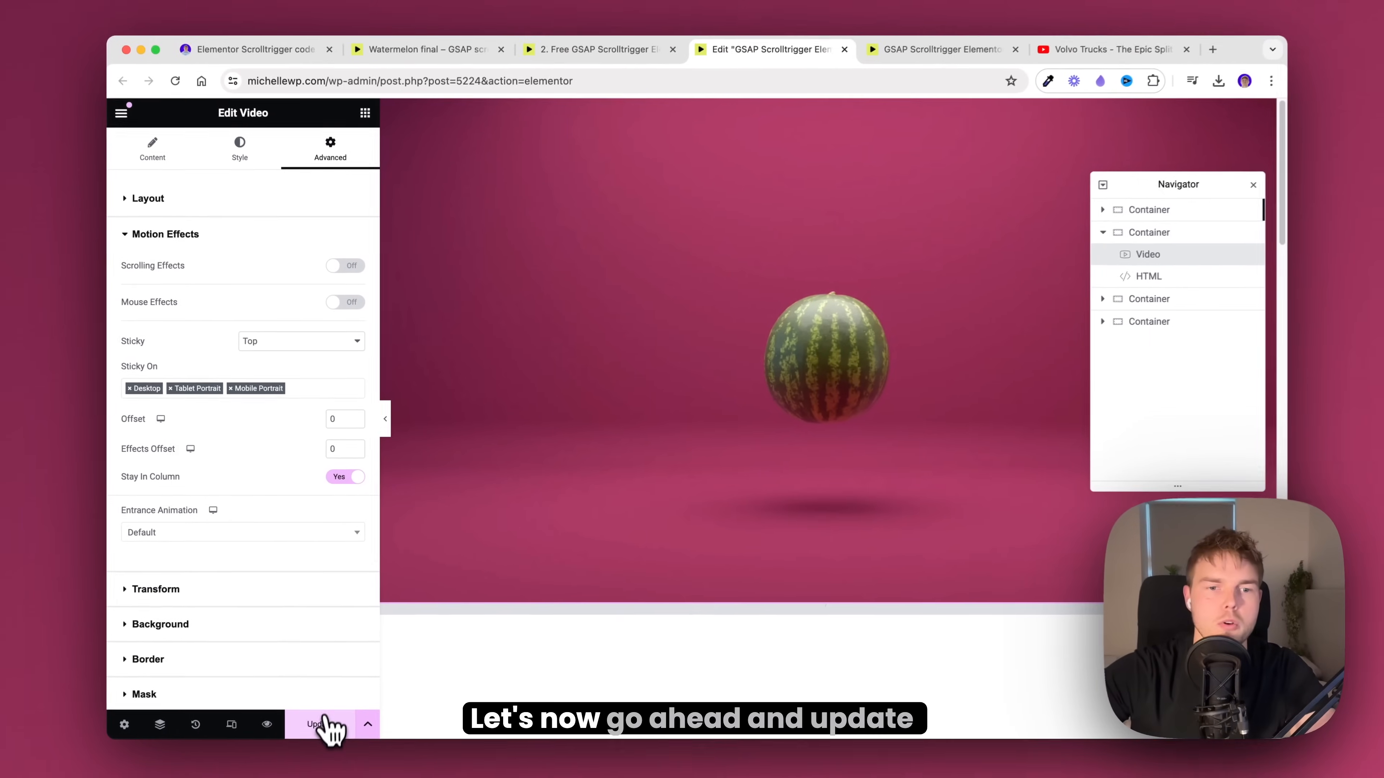
Update the page and reload its live view to test the sticky video while scrolling
click(323, 723)
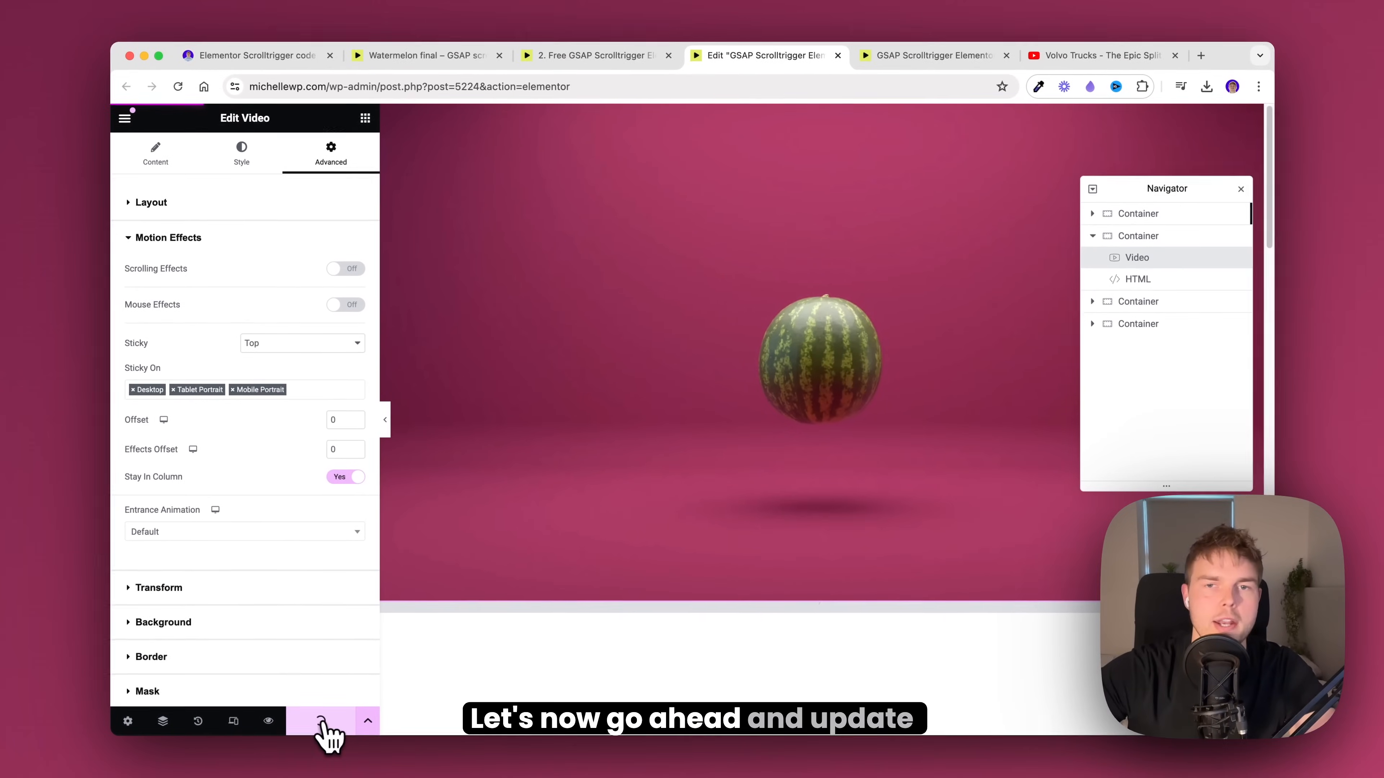
click(899, 56)
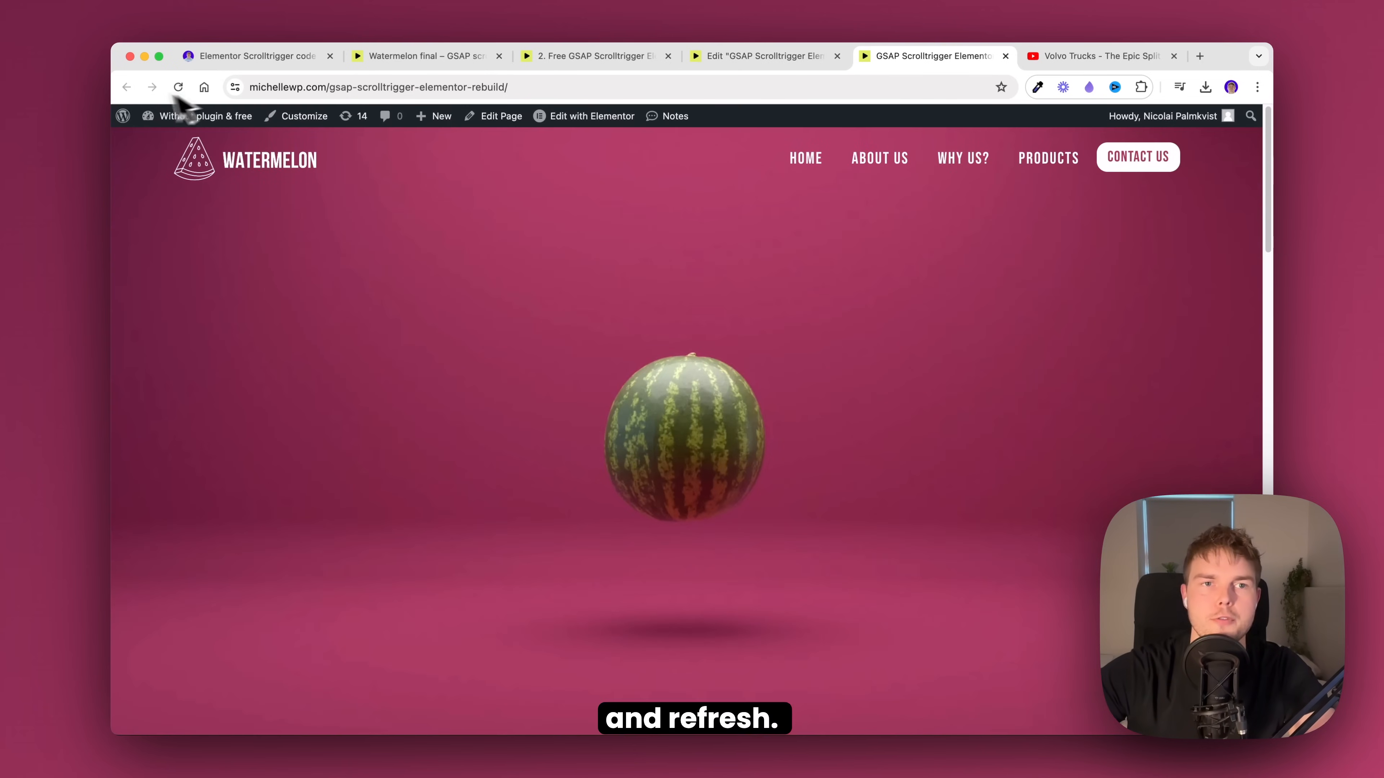
click(177, 87)
drag(1267, 185, 1264, 224)
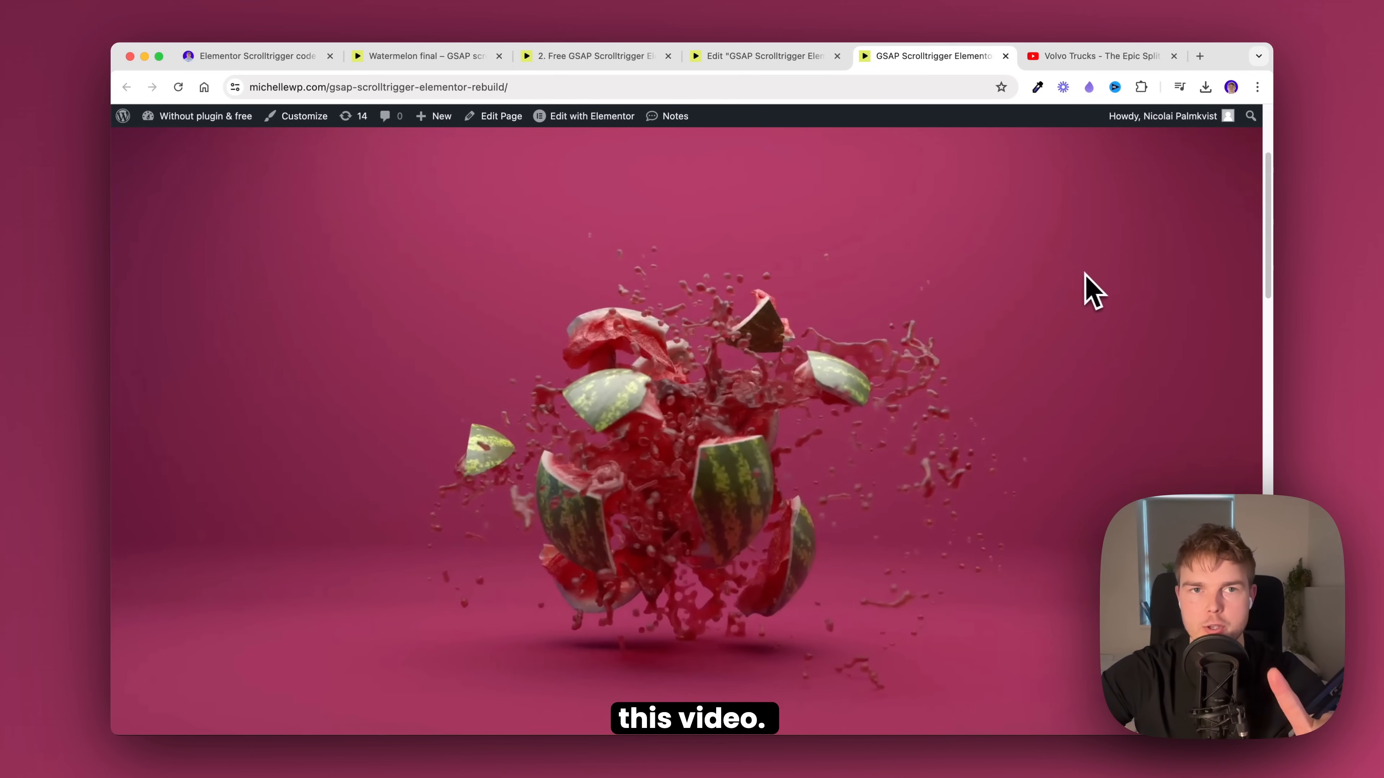
Examine how the content below the video scrolls on the Watermelon final page and in the Elementor editor
click(455, 56)
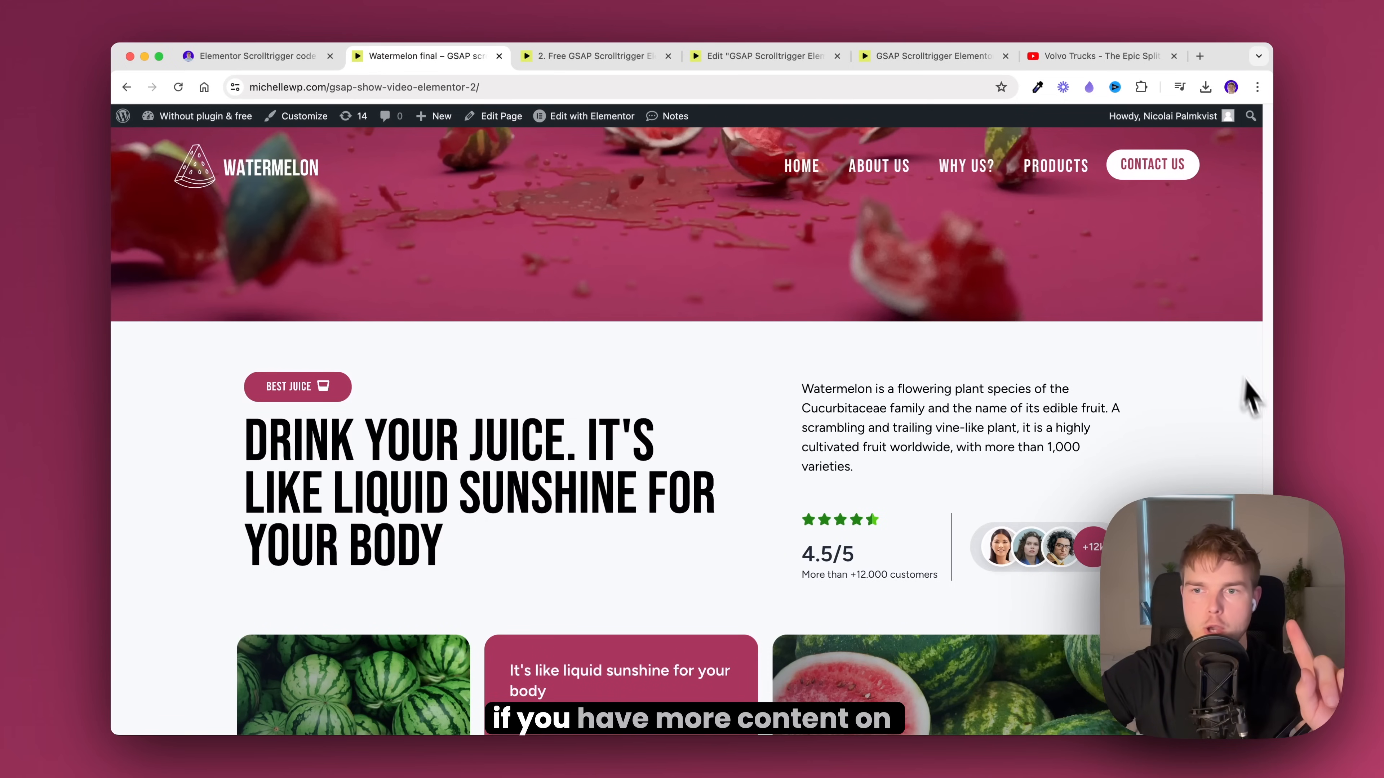
mouse_move(1267, 520)
mouse_down()
mouse_move(1268, 474)
mouse_move(1268, 517)
mouse_up()
scroll(1199, 523, up, 5)
scroll(1199, 524, down, 5)
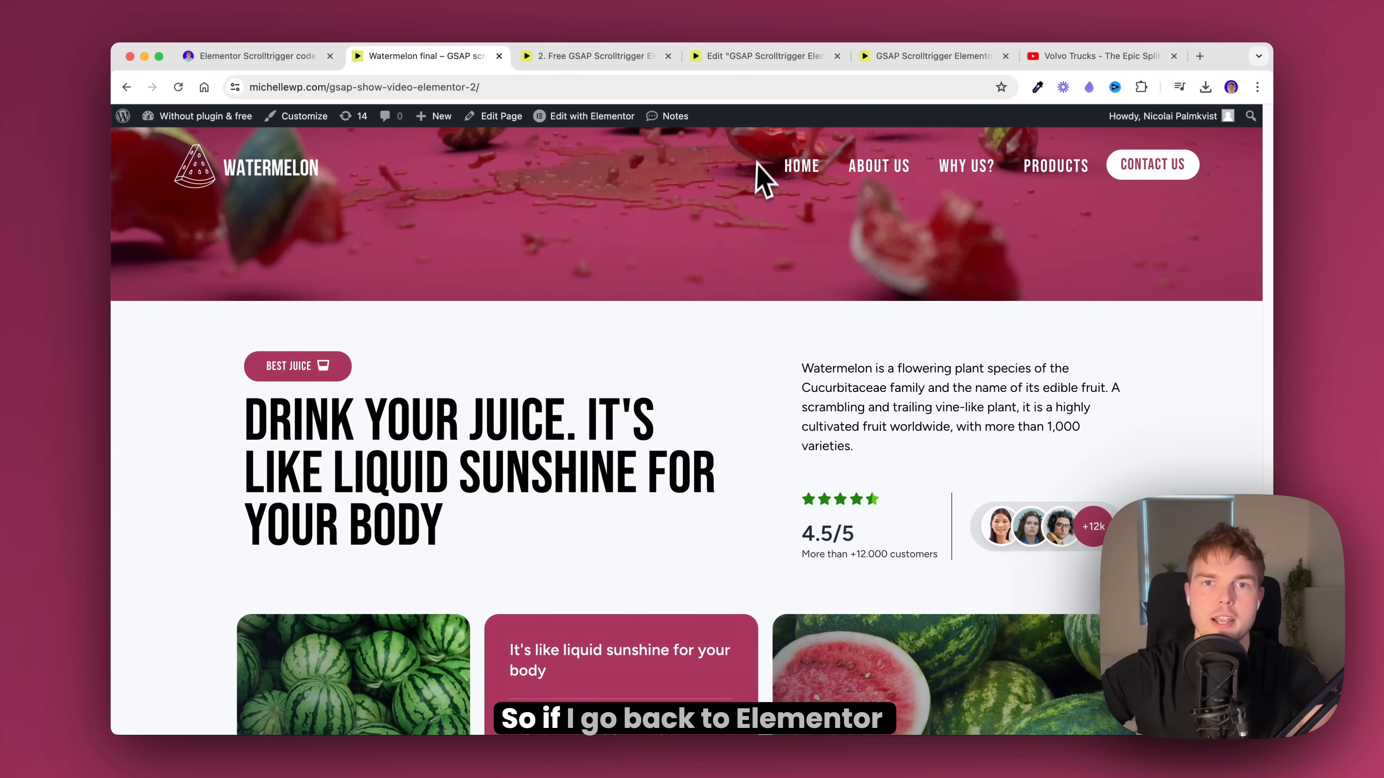
click(757, 57)
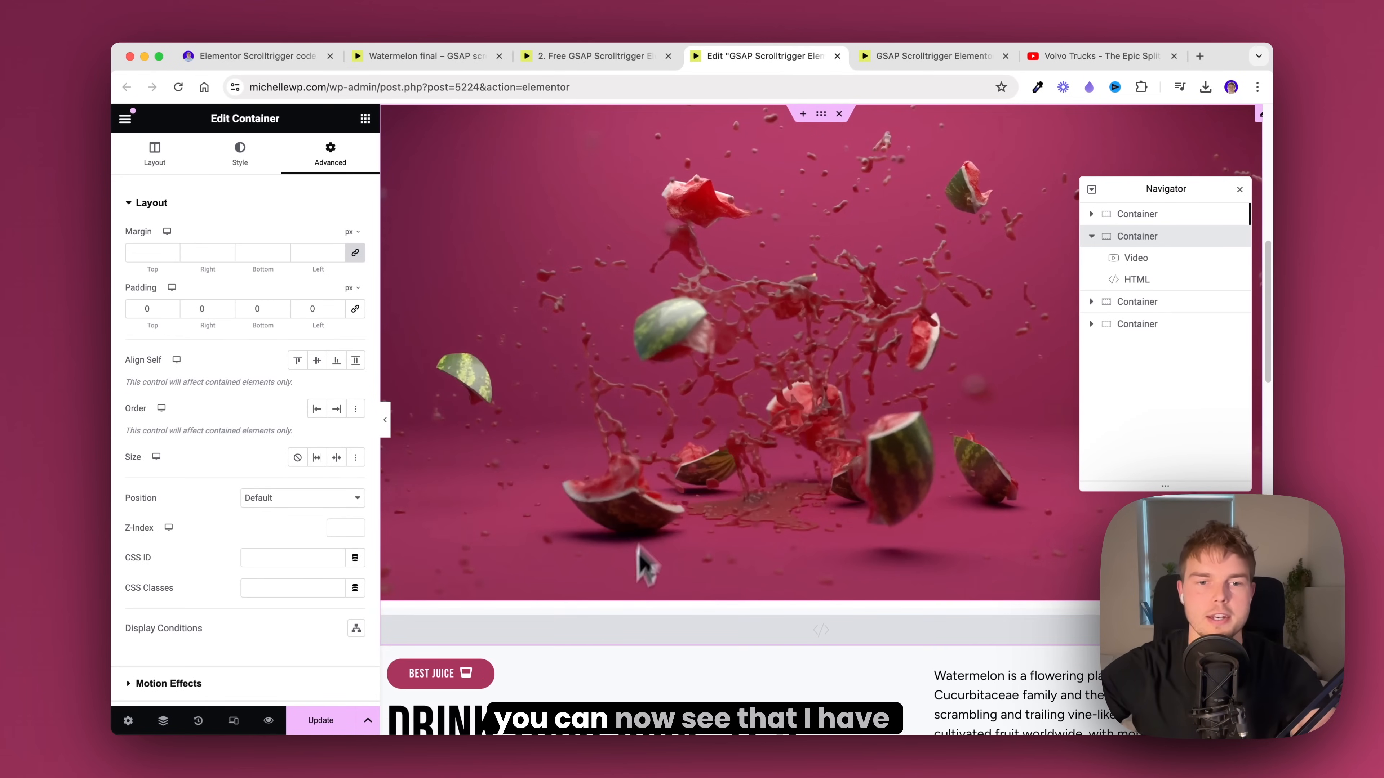
scroll(733, 740, down, 5)
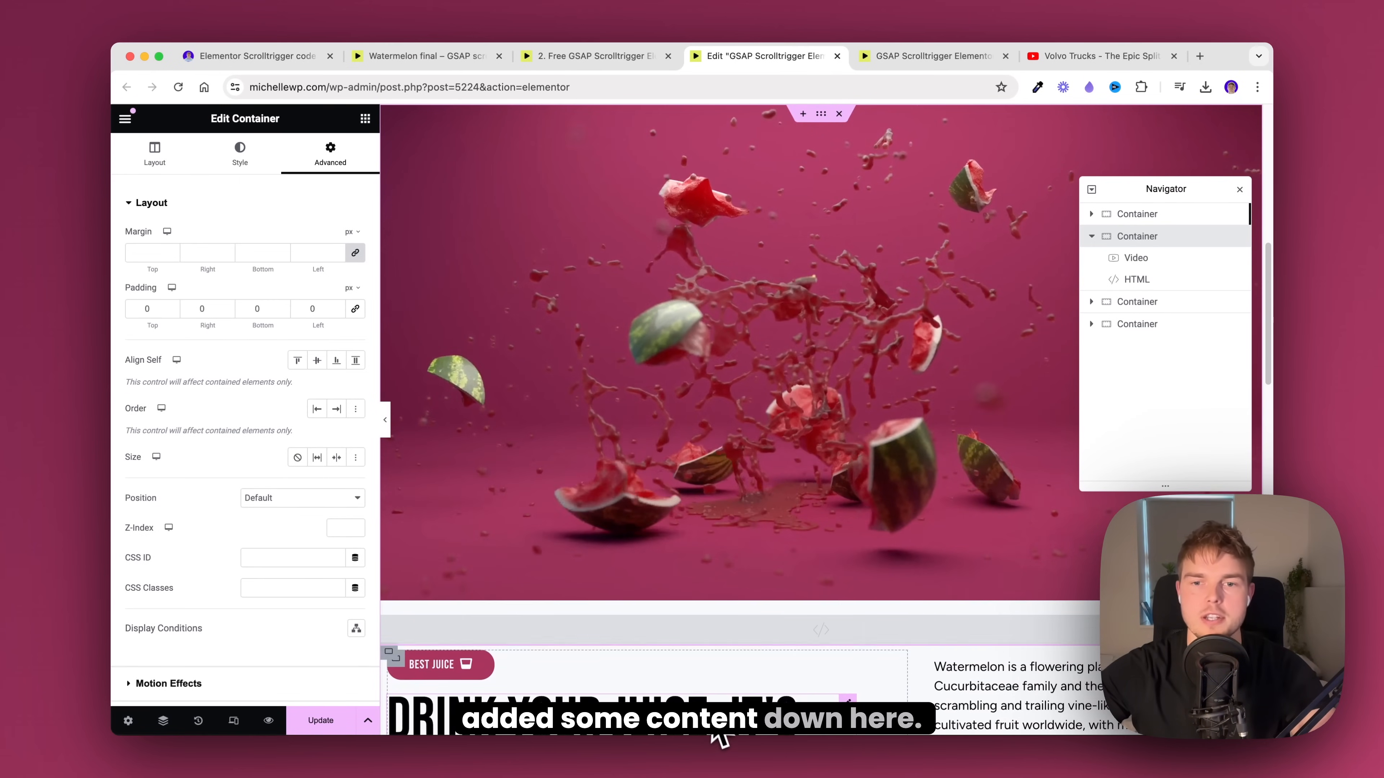
scroll(712, 716, up, 2)
scroll(713, 716, down, 5)
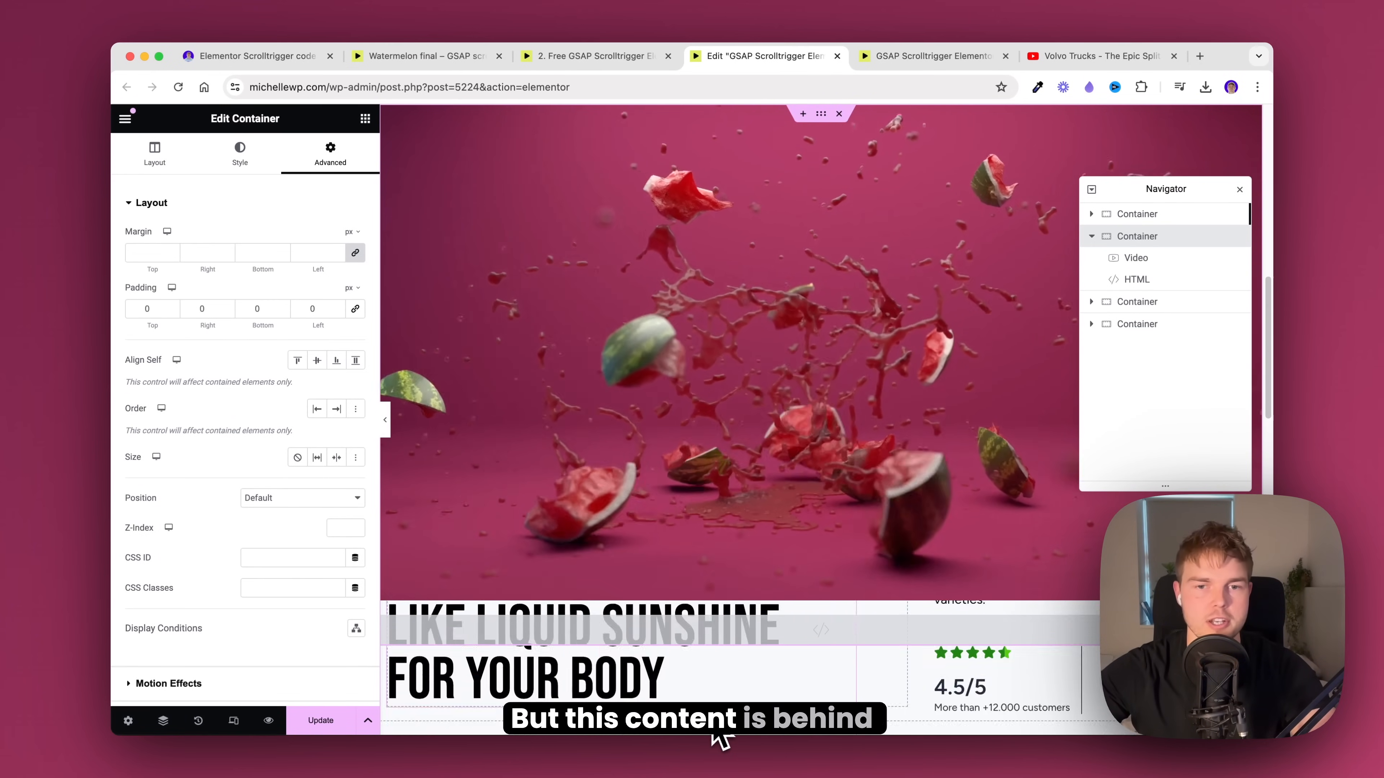
Set the Z-Index of the container holding the video and HTML widgets to 0
scroll(712, 716, up, 3)
scroll(715, 735, up, 5)
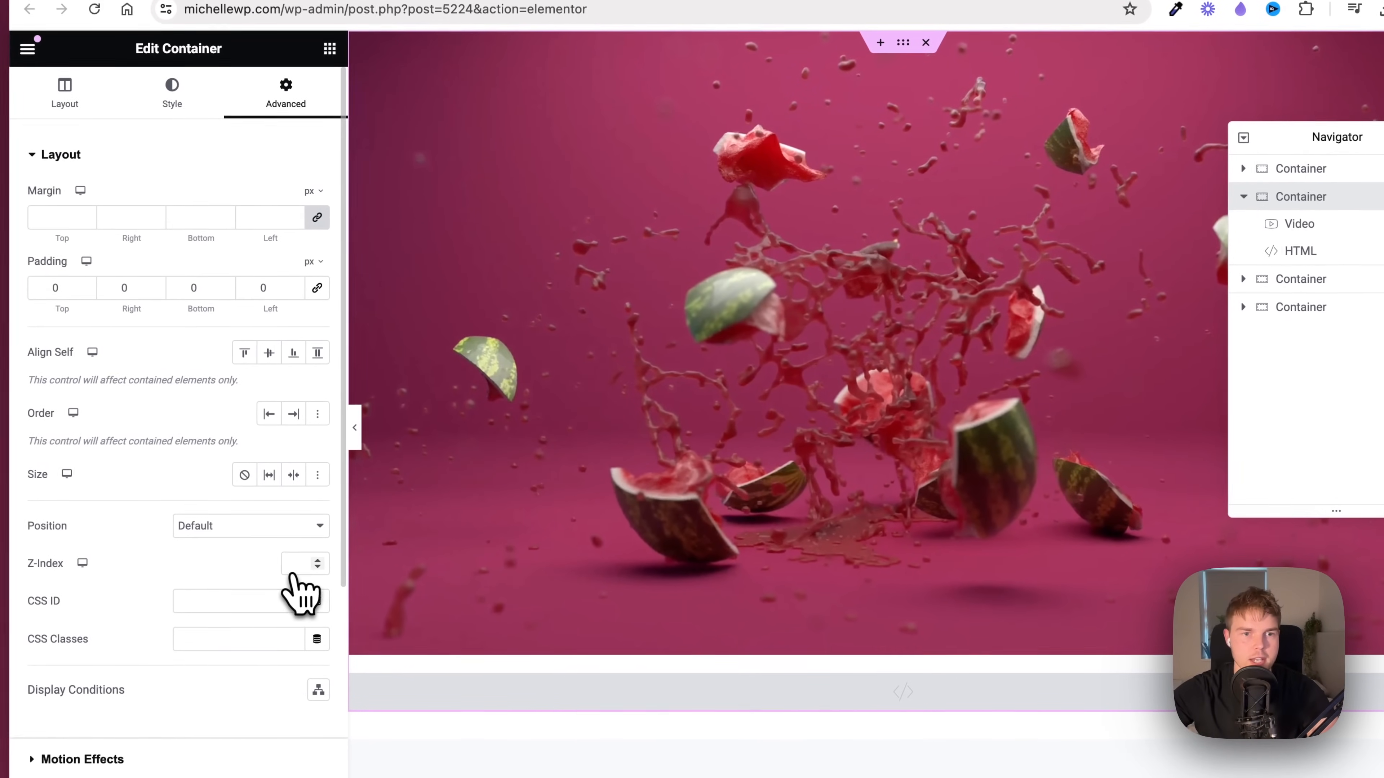
click(337, 530)
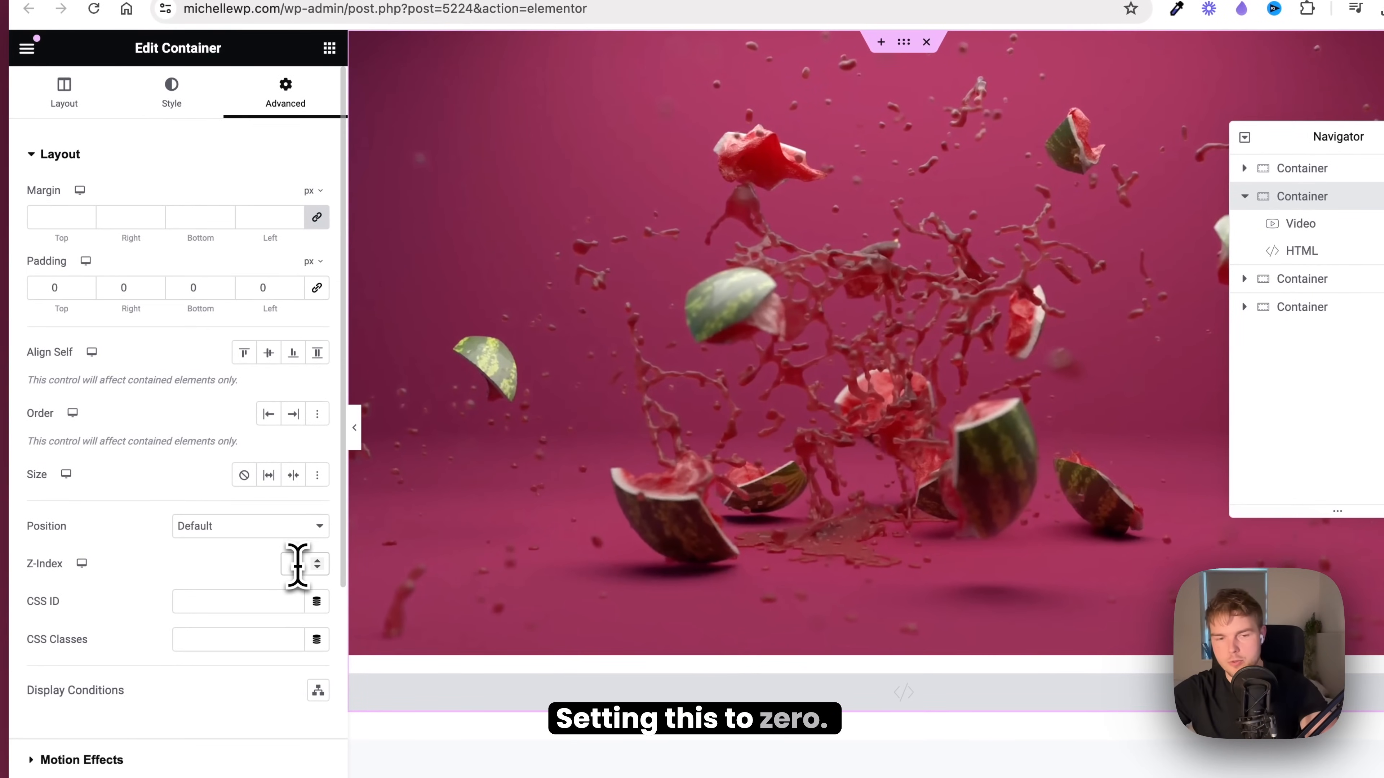
text(0)
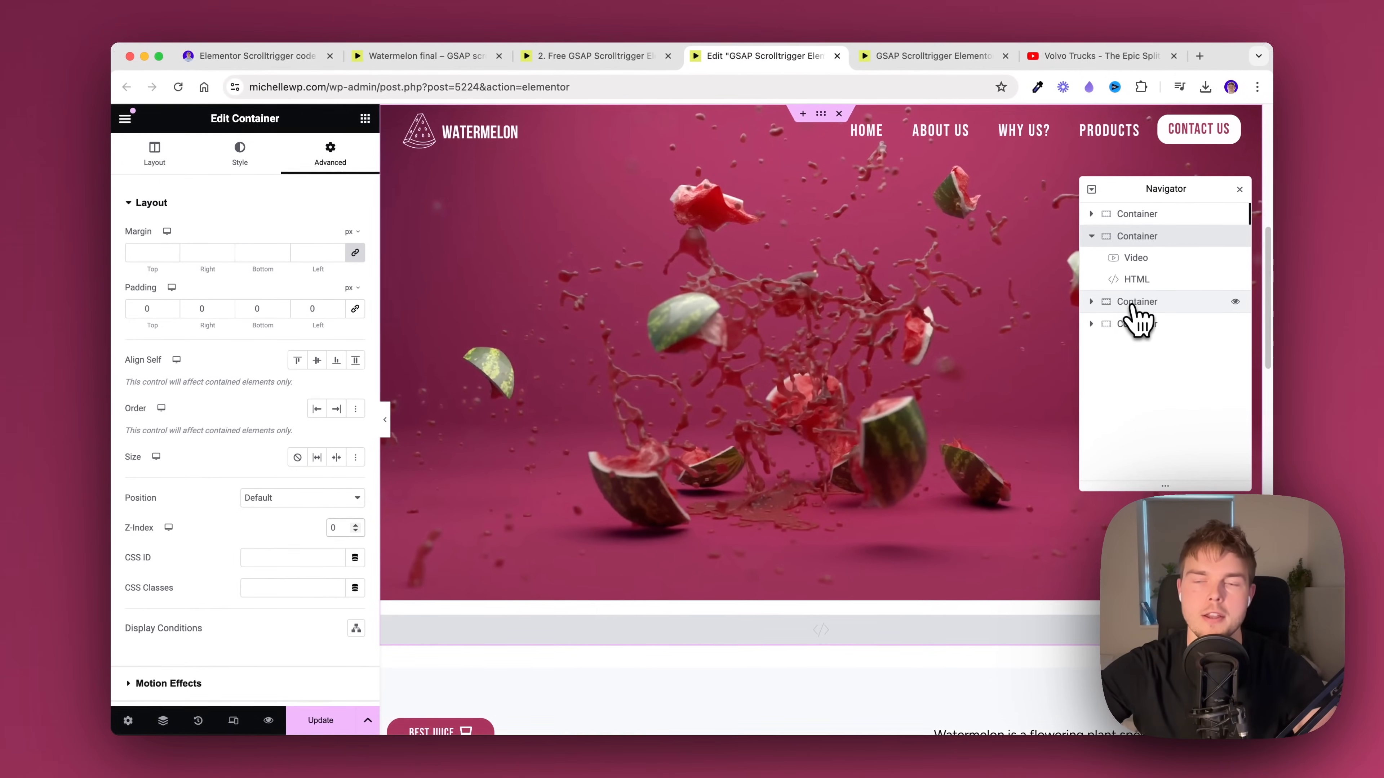
Set the Z-Index of the "Drink your juice" content container directly below the video container to 1
click(1132, 303)
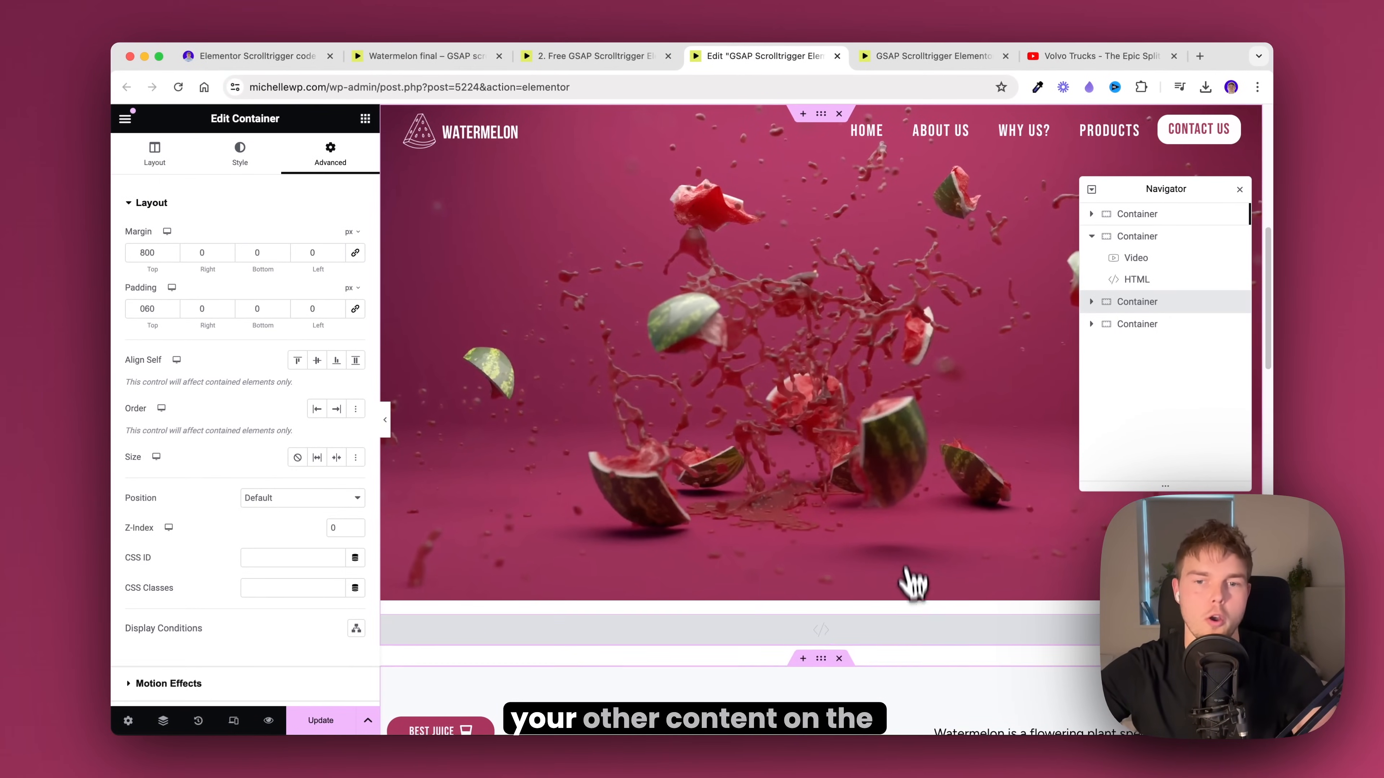
scroll(911, 581, down, 3)
scroll(924, 643, down, 2)
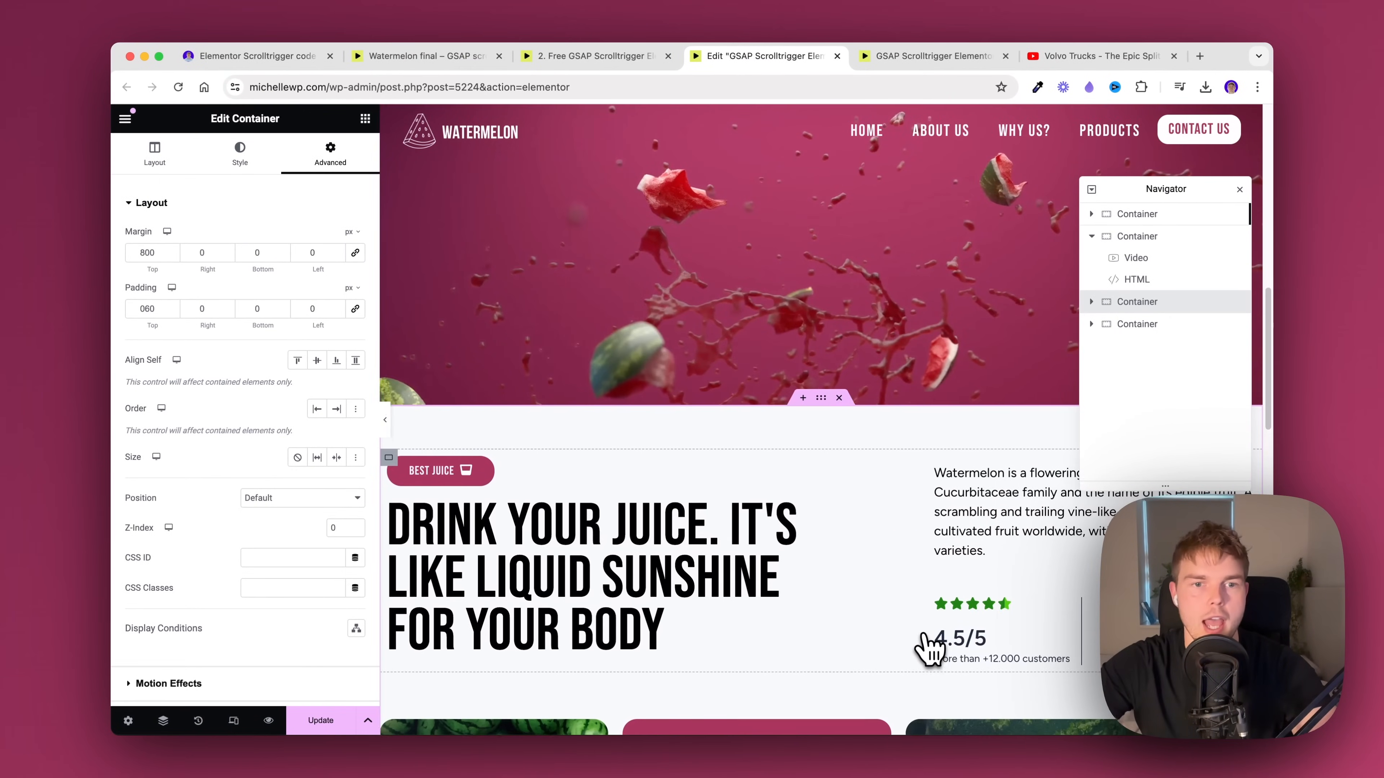
scroll(926, 645, down, 1)
click(343, 530)
key(BackSpace)
text(1)
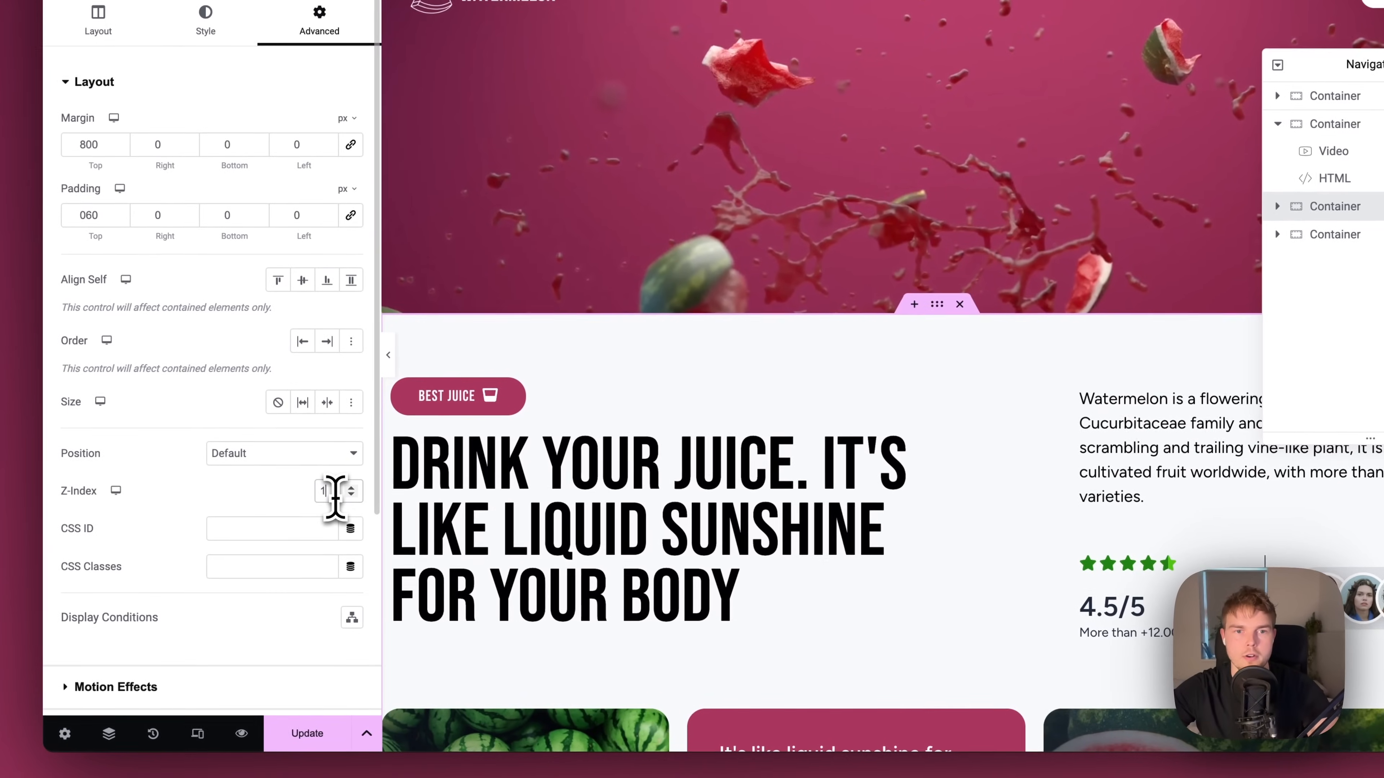
Update the page and reload its live view to test the content scrolling over the sticky video
click(315, 727)
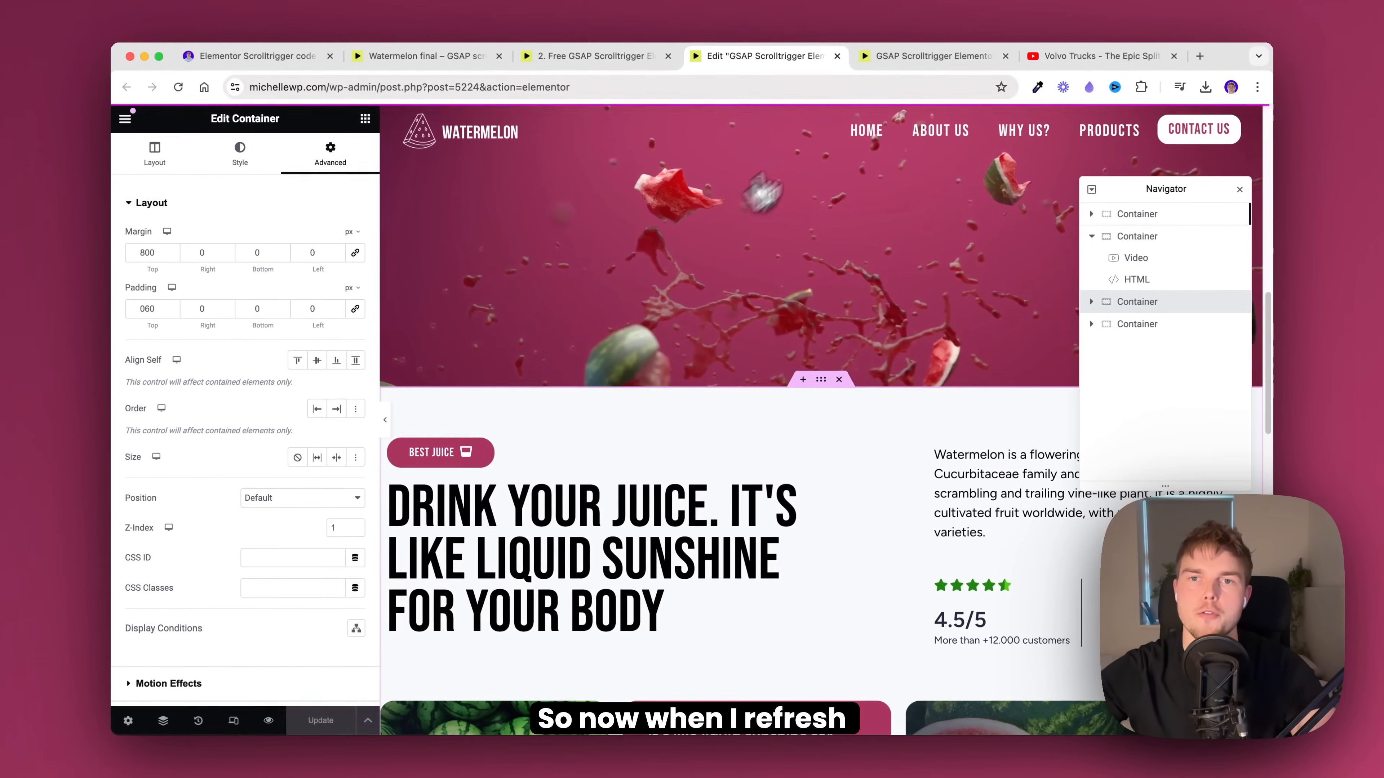
click(929, 48)
key(super+r)
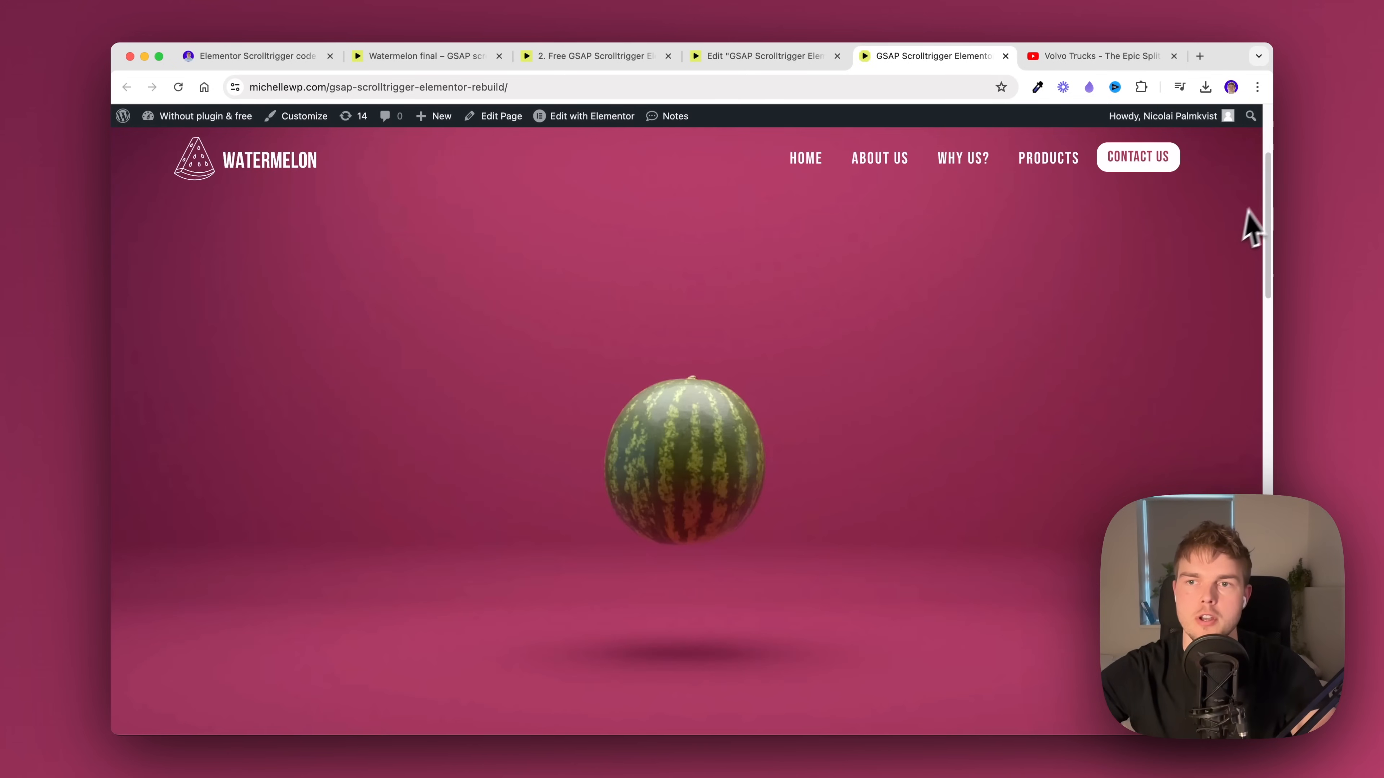
scroll(1253, 224, down, 3)
drag(1262, 221, 1249, 327)
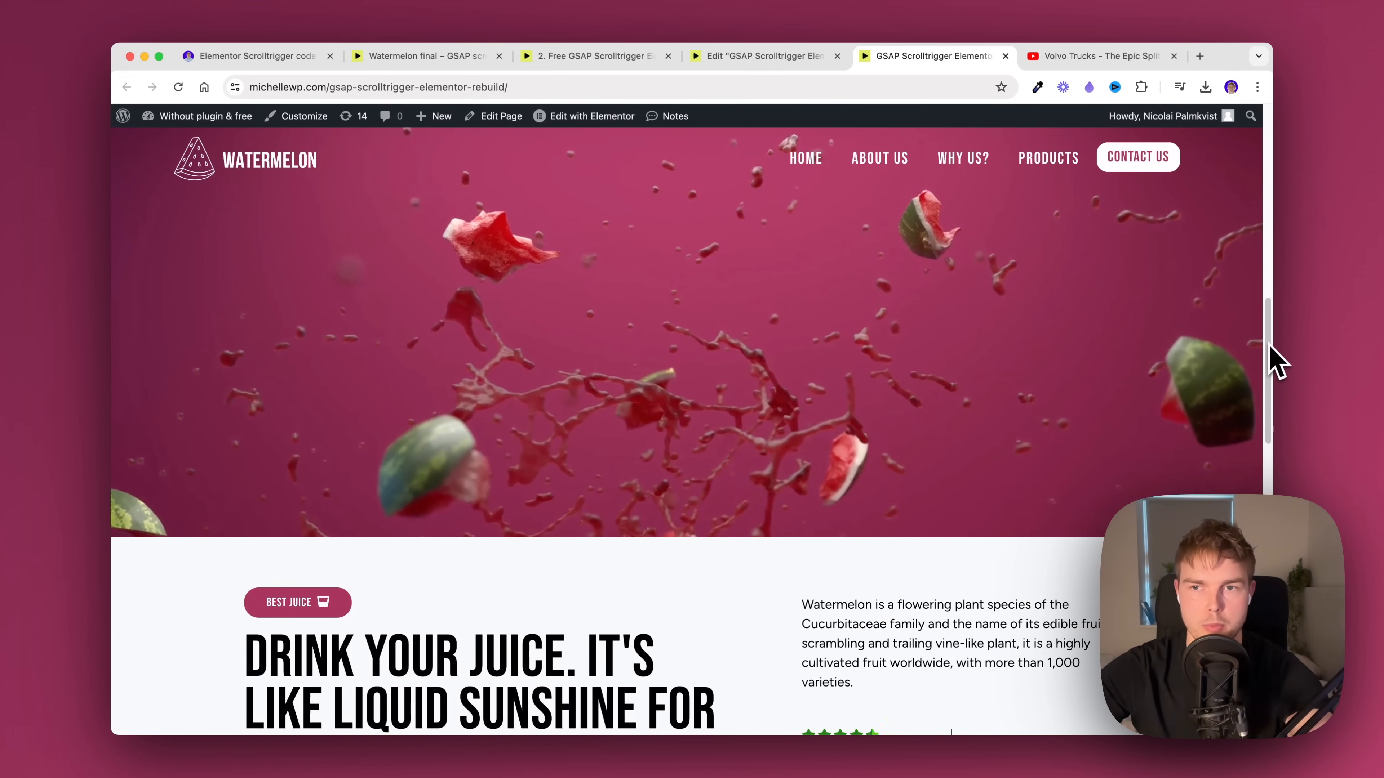
drag(1275, 362, 1273, 252)
scroll(779, 419, up, 10)
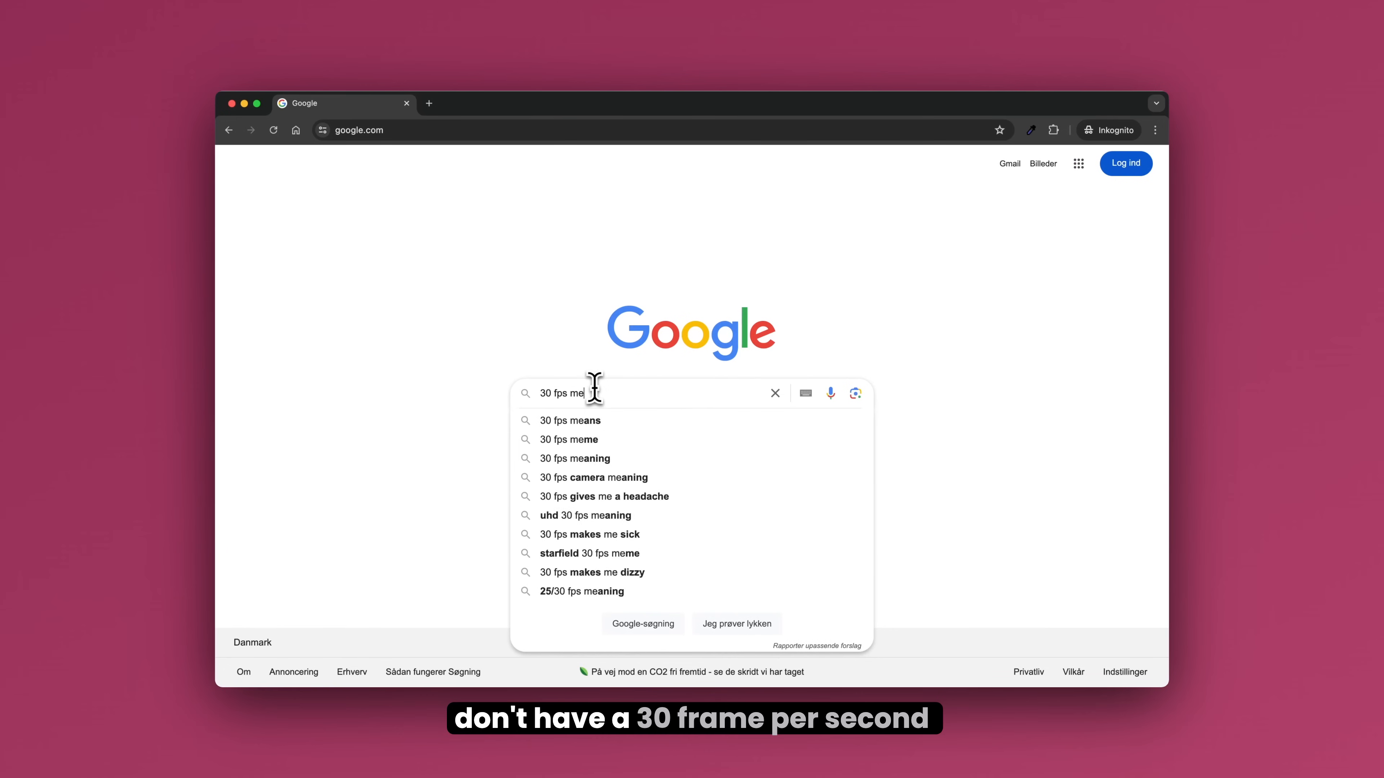
Search Google for "30 fps meaning"
text(eaning)
key(Return)
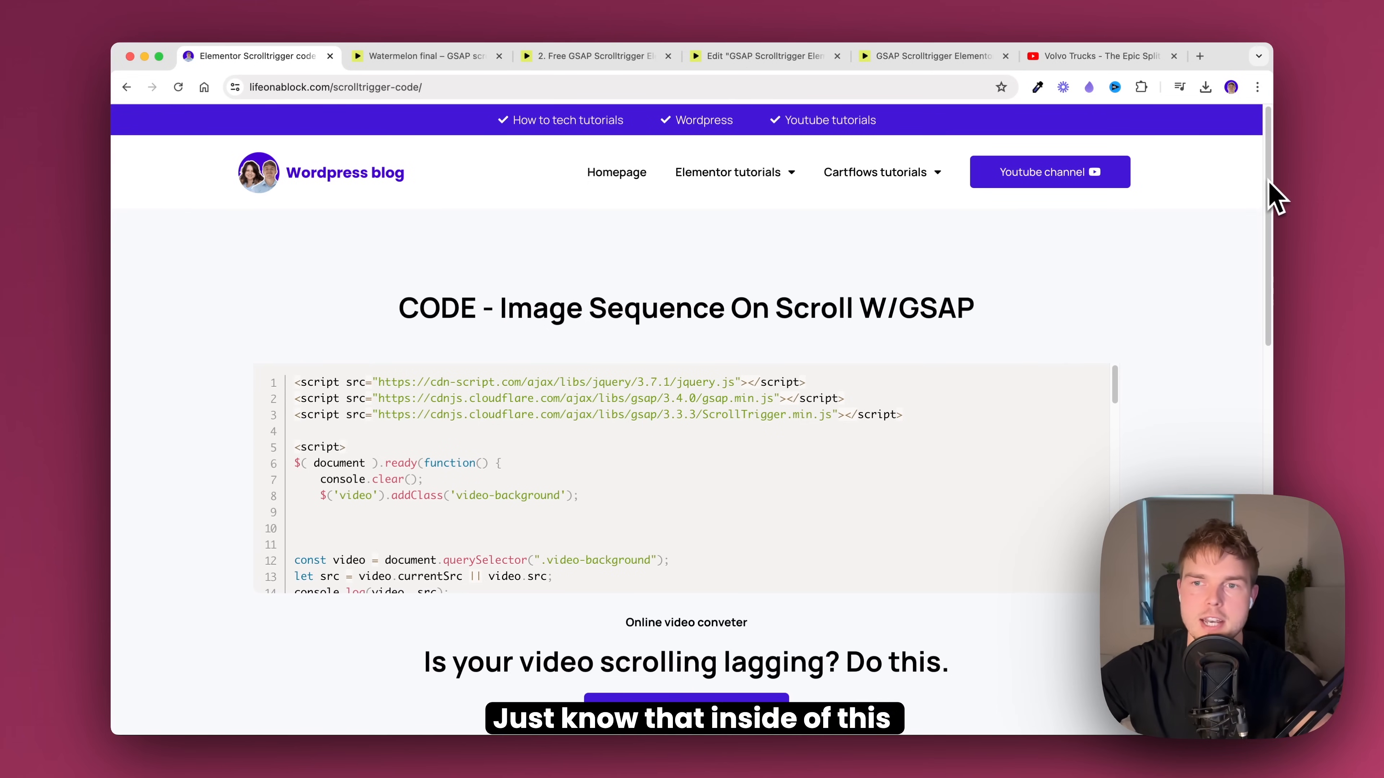
Open the online 30fps video converter linked below the GSAP code on the lifeonablock.com scrolltrigger-code page
drag(1267, 179, 1267, 323)
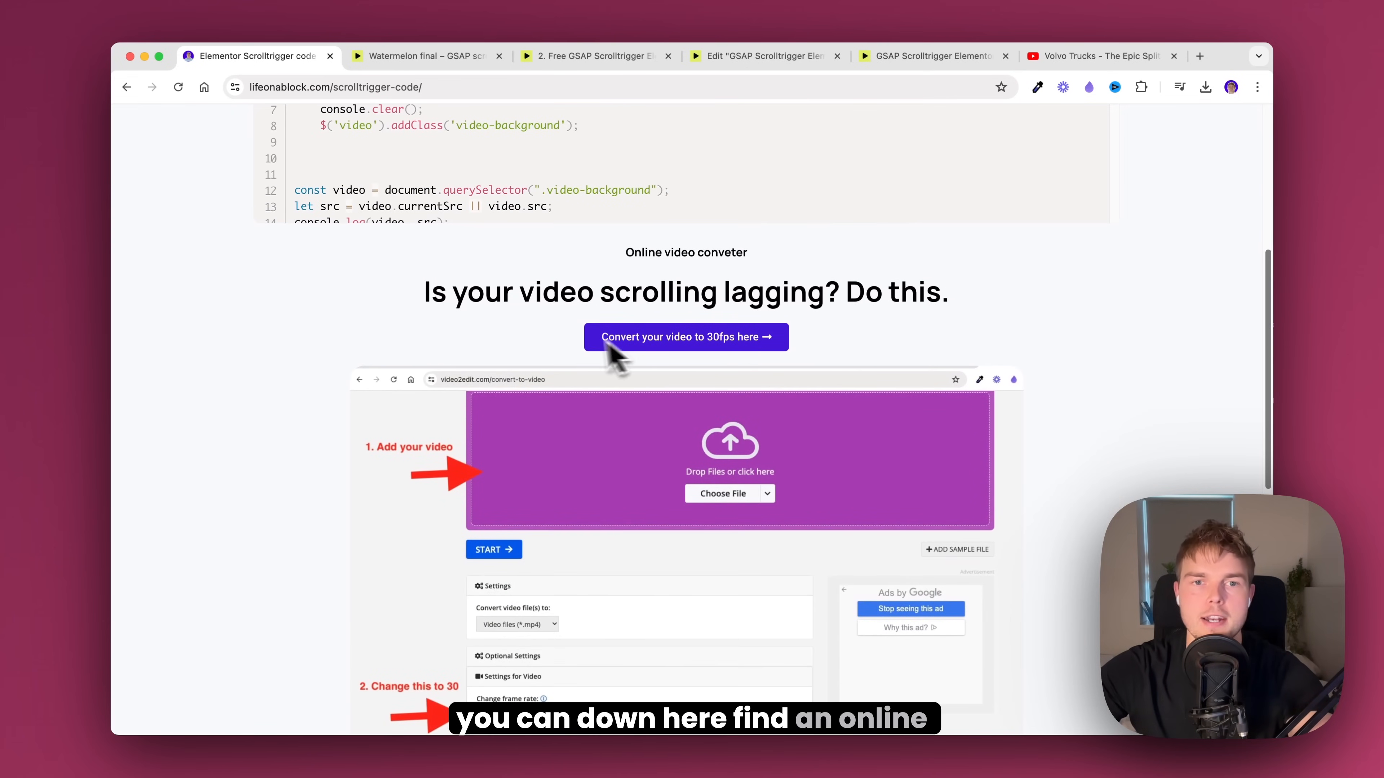
drag(605, 262, 771, 258)
click(772, 258)
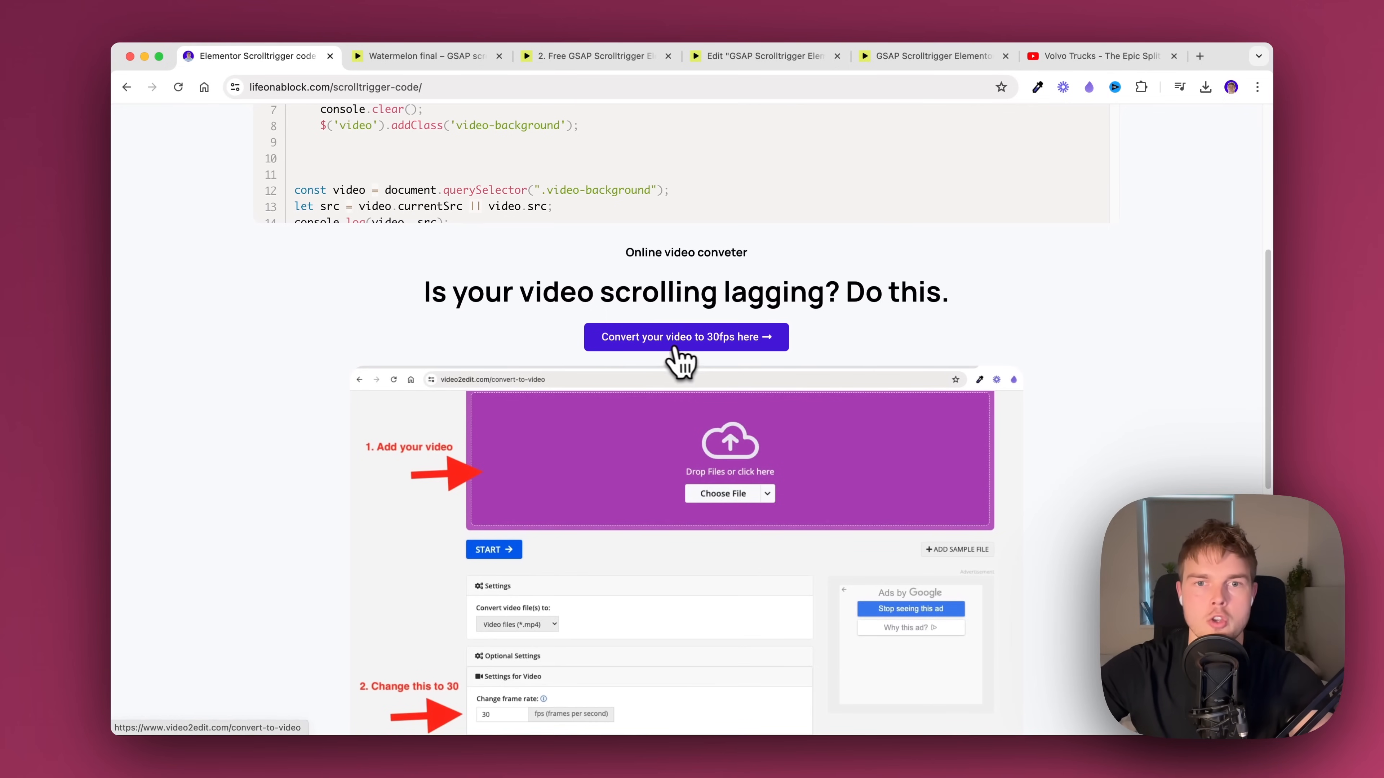
click(670, 352)
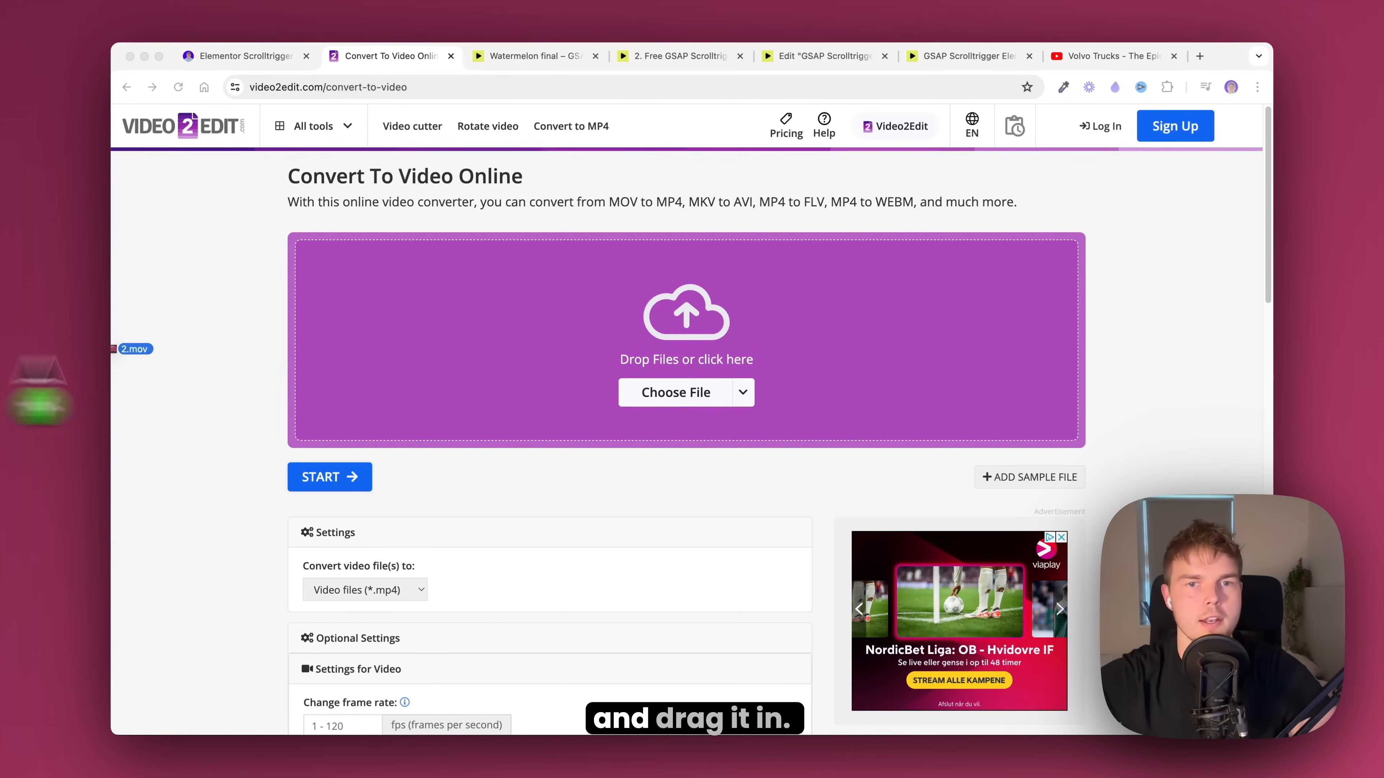
Add 2.mov to the online converter and start converting it to MP4 with a frame rate of 30 fps
drag(38, 402, 485, 357)
scroll(490, 381, down, 4)
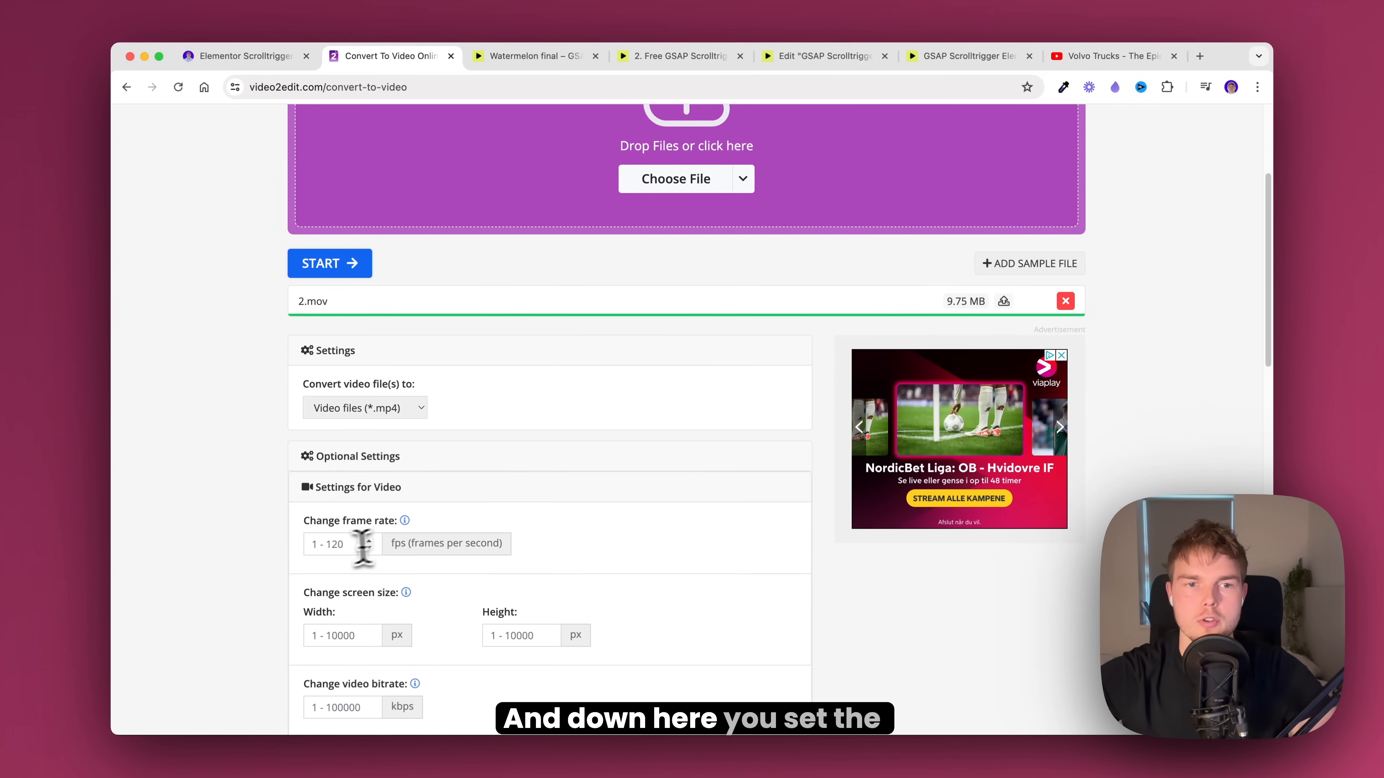
text(30)
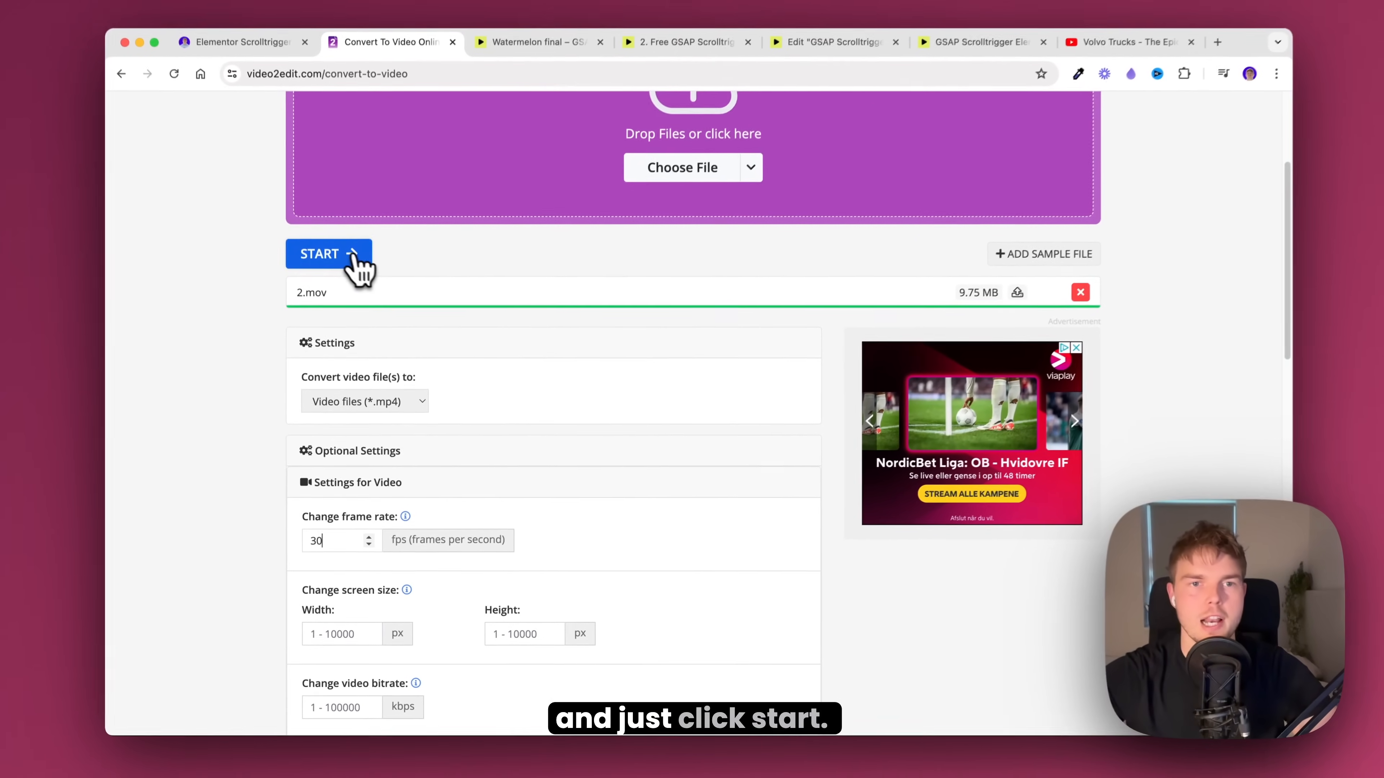
click(318, 148)
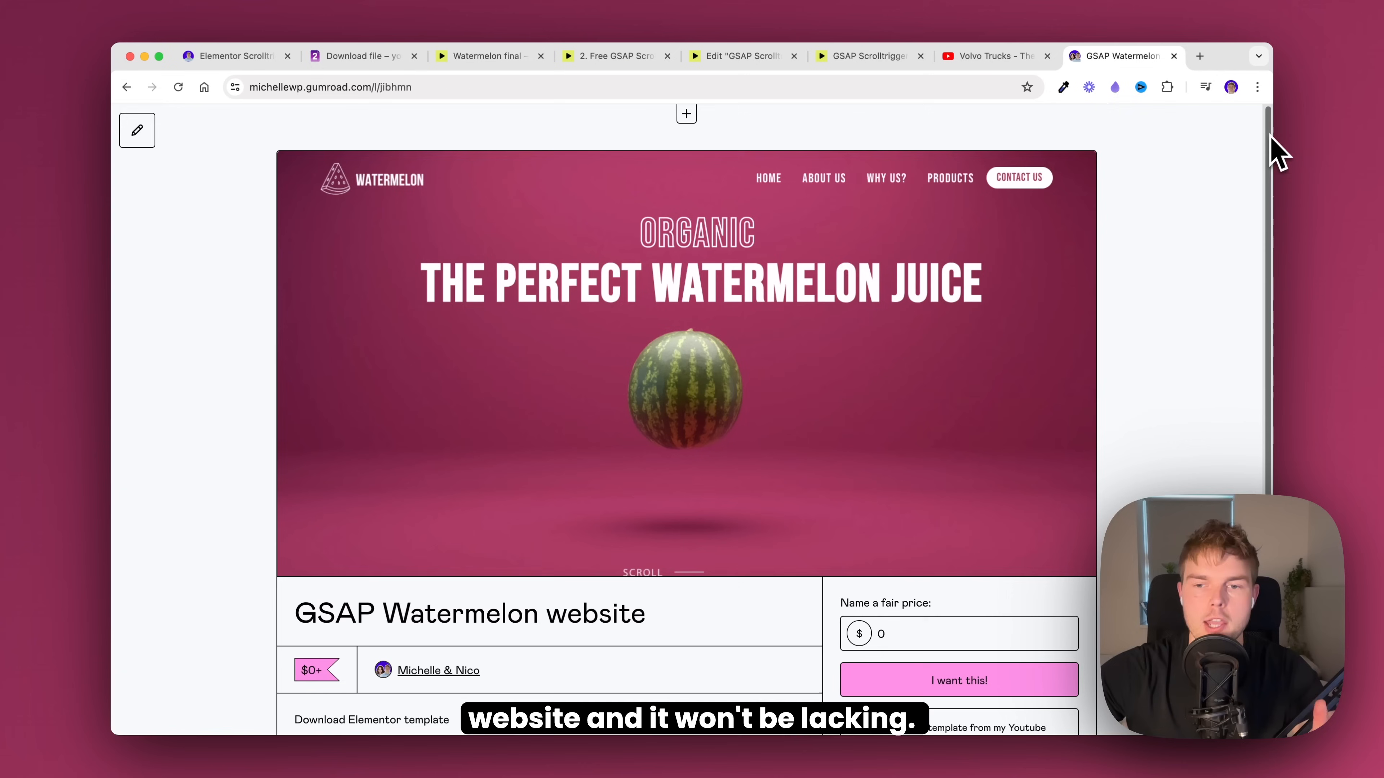
Get the GSAP Watermelon website product on Gumroad for $0 and download Watermelon template.json
drag(1268, 164, 1263, 270)
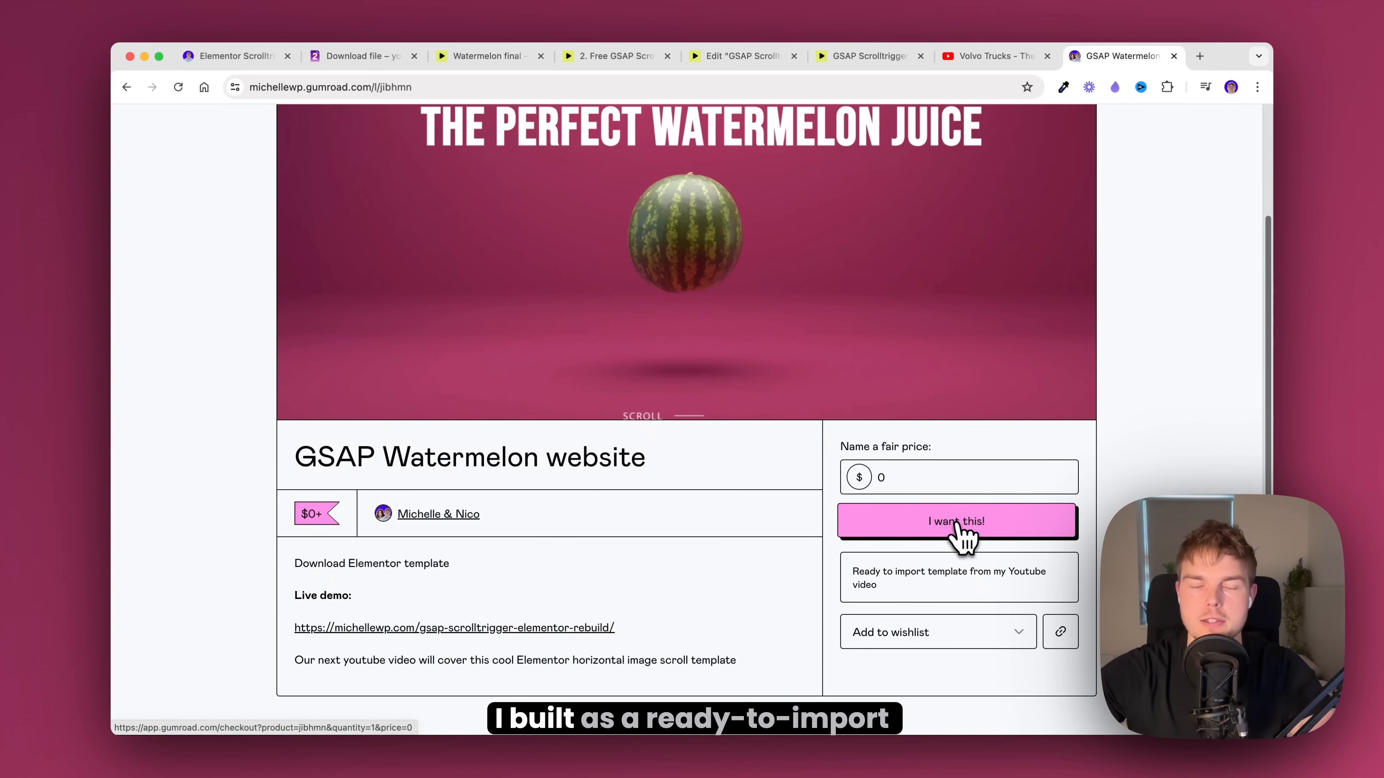
mouse_move(961, 537)
mouse_down()
mouse_move(874, 360)
mouse_move(921, 517)
mouse_move(957, 537)
mouse_up()
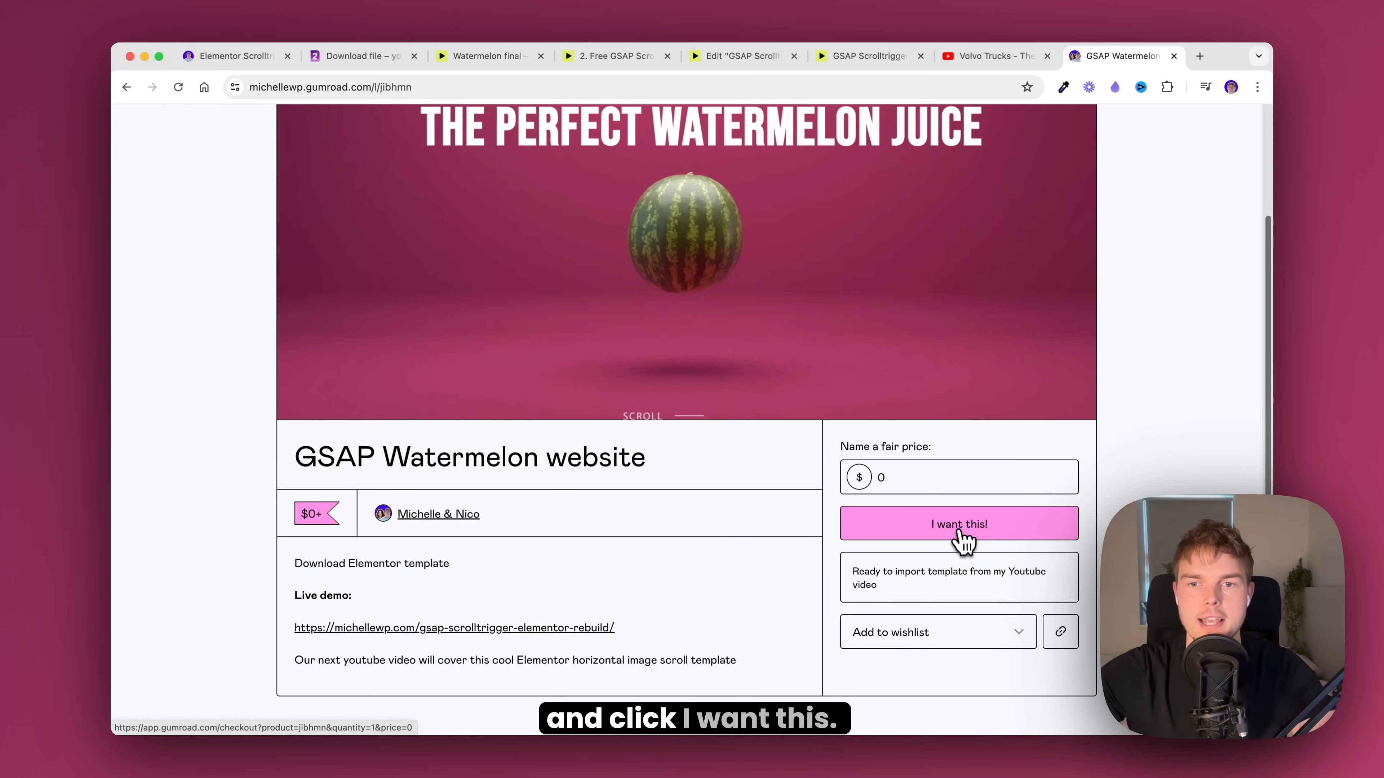
drag(938, 372, 921, 371)
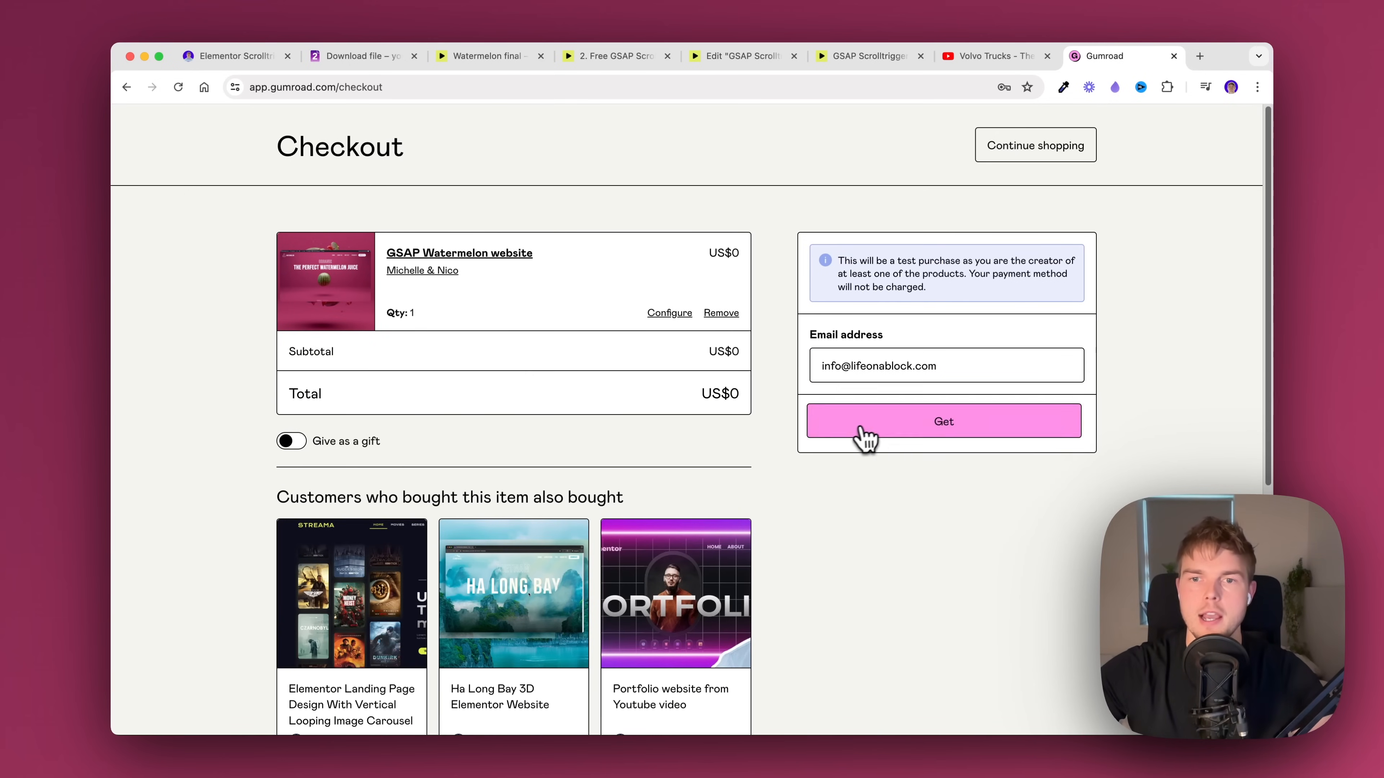
click(856, 430)
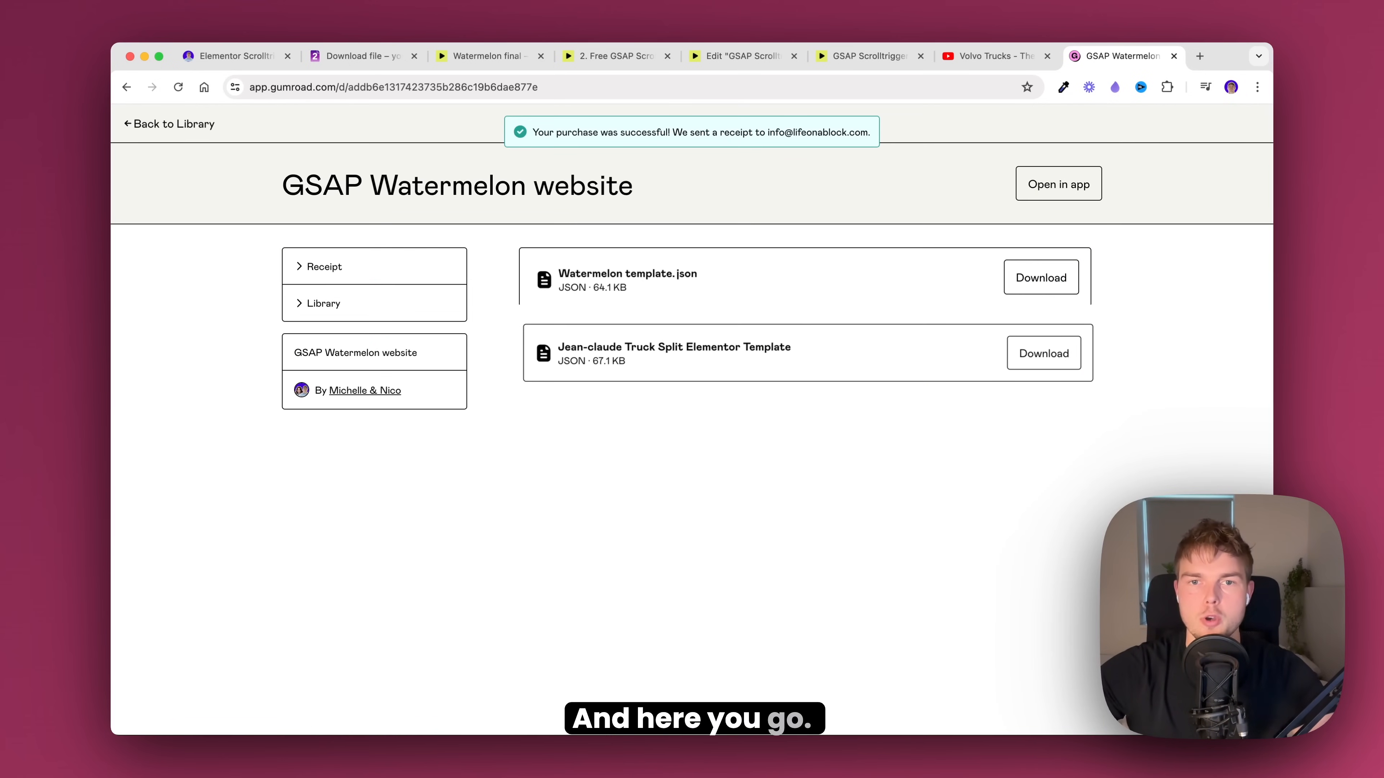
click(1038, 285)
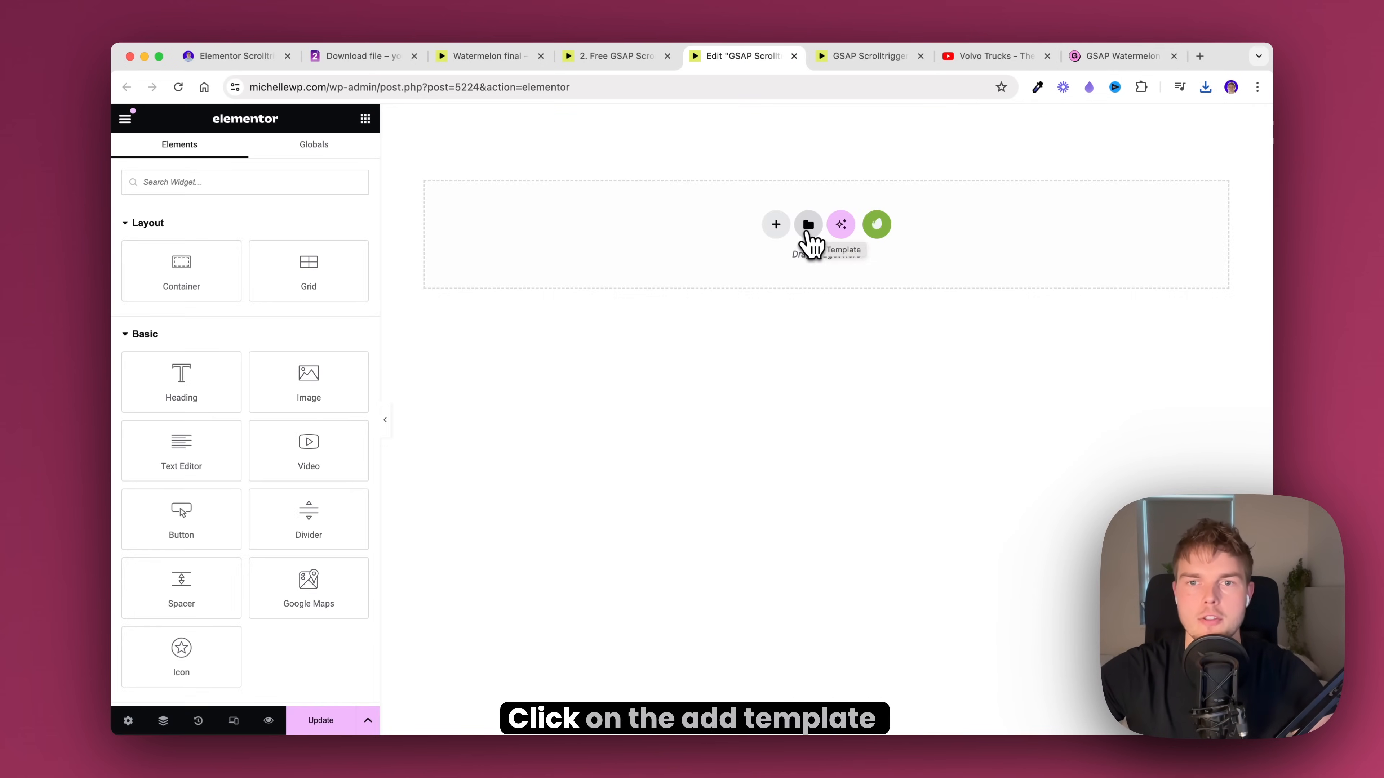
Import the downloaded watermelon JSON file through Elementor's template library, insert it into the empty page and view it full width
click(803, 238)
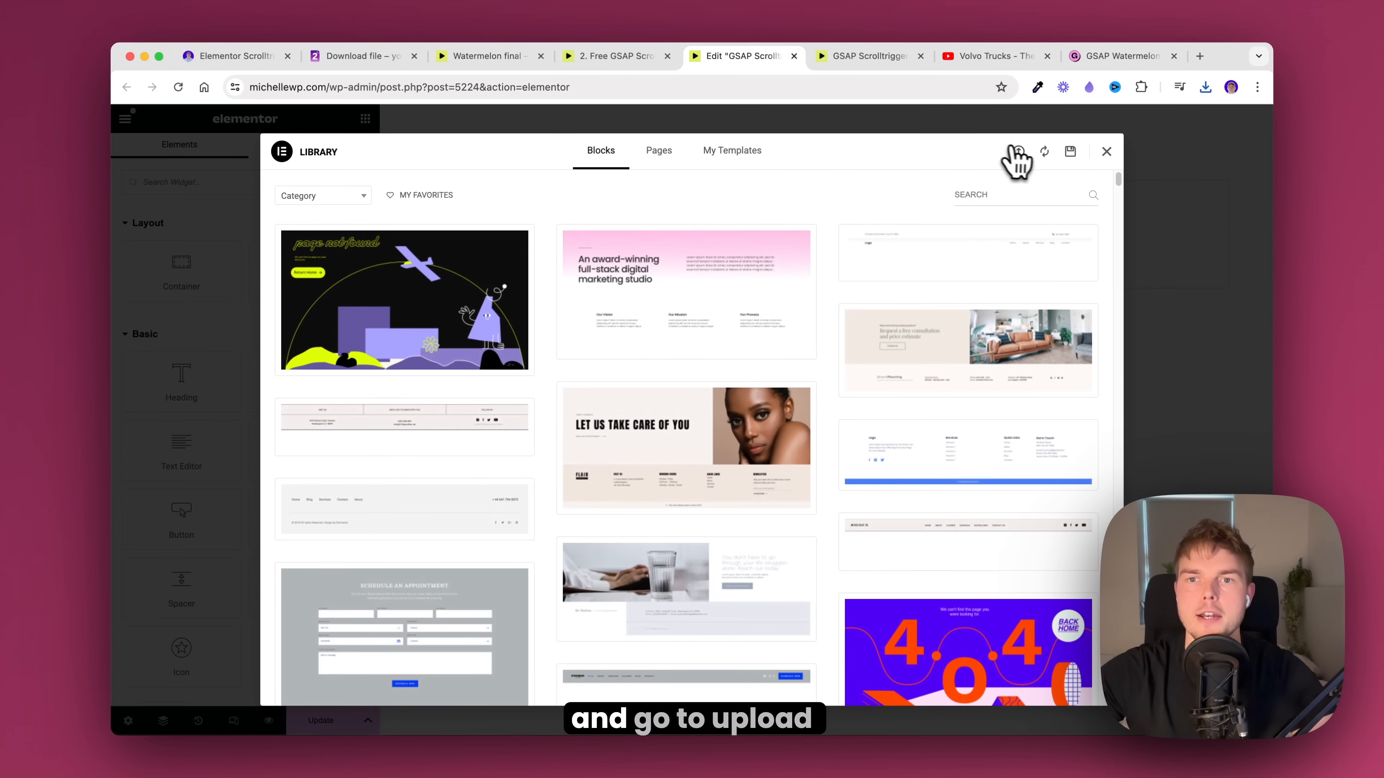
click(1019, 153)
click(1206, 87)
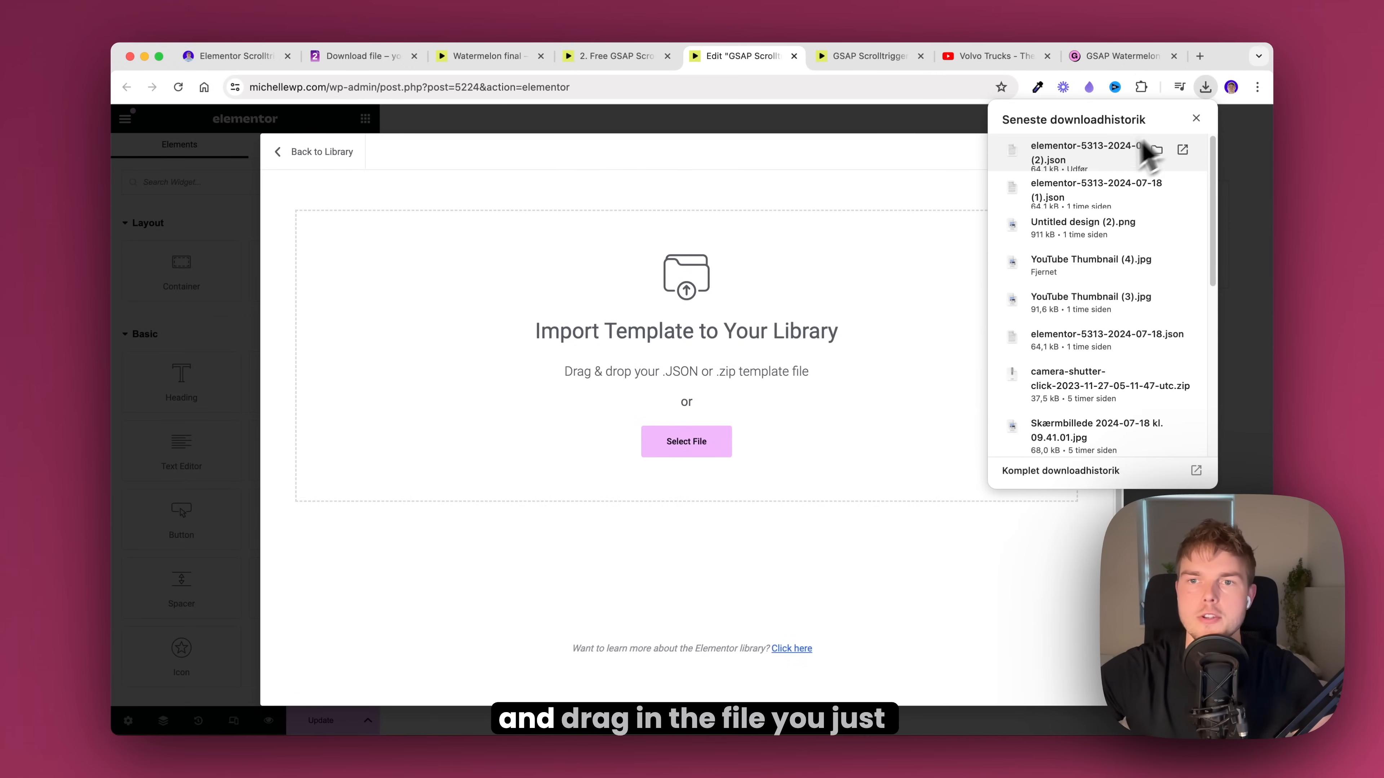
drag(780, 257, 725, 305)
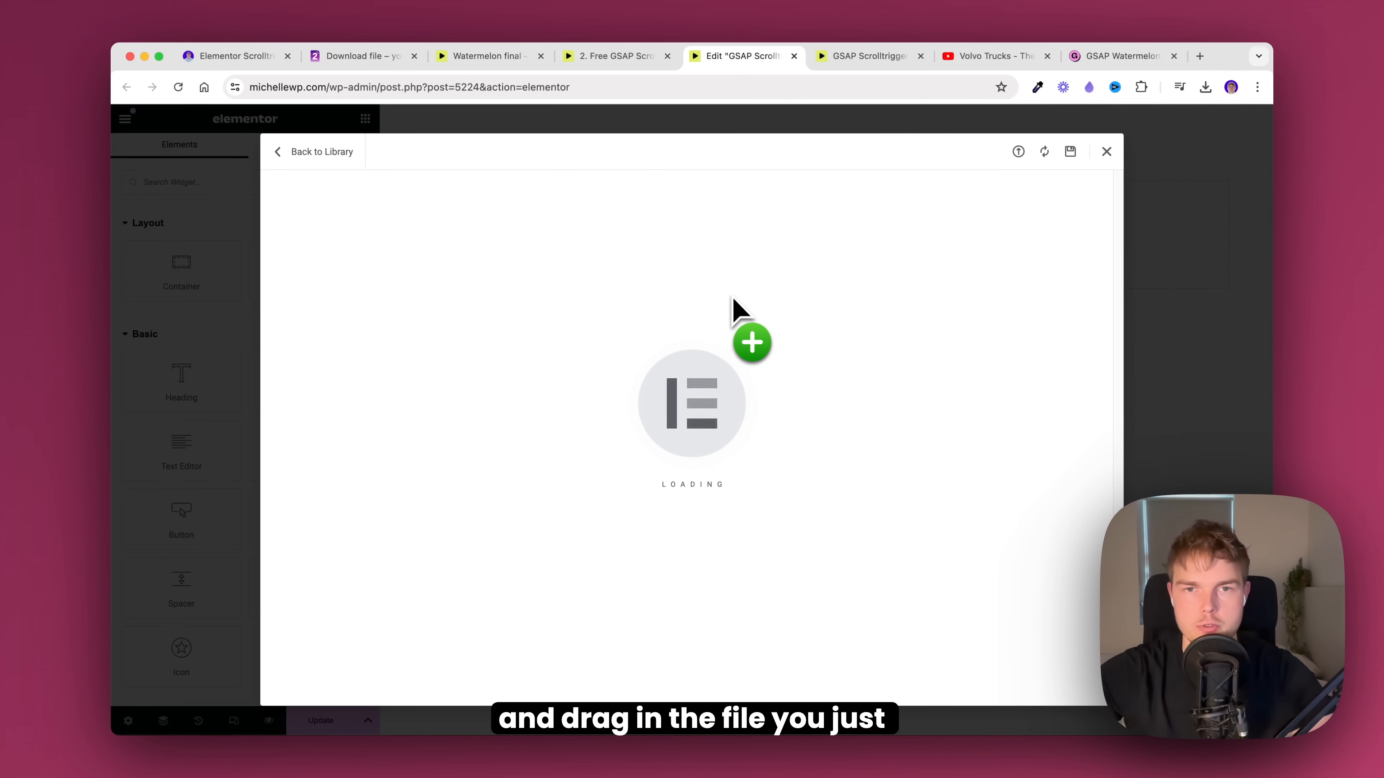
click(999, 275)
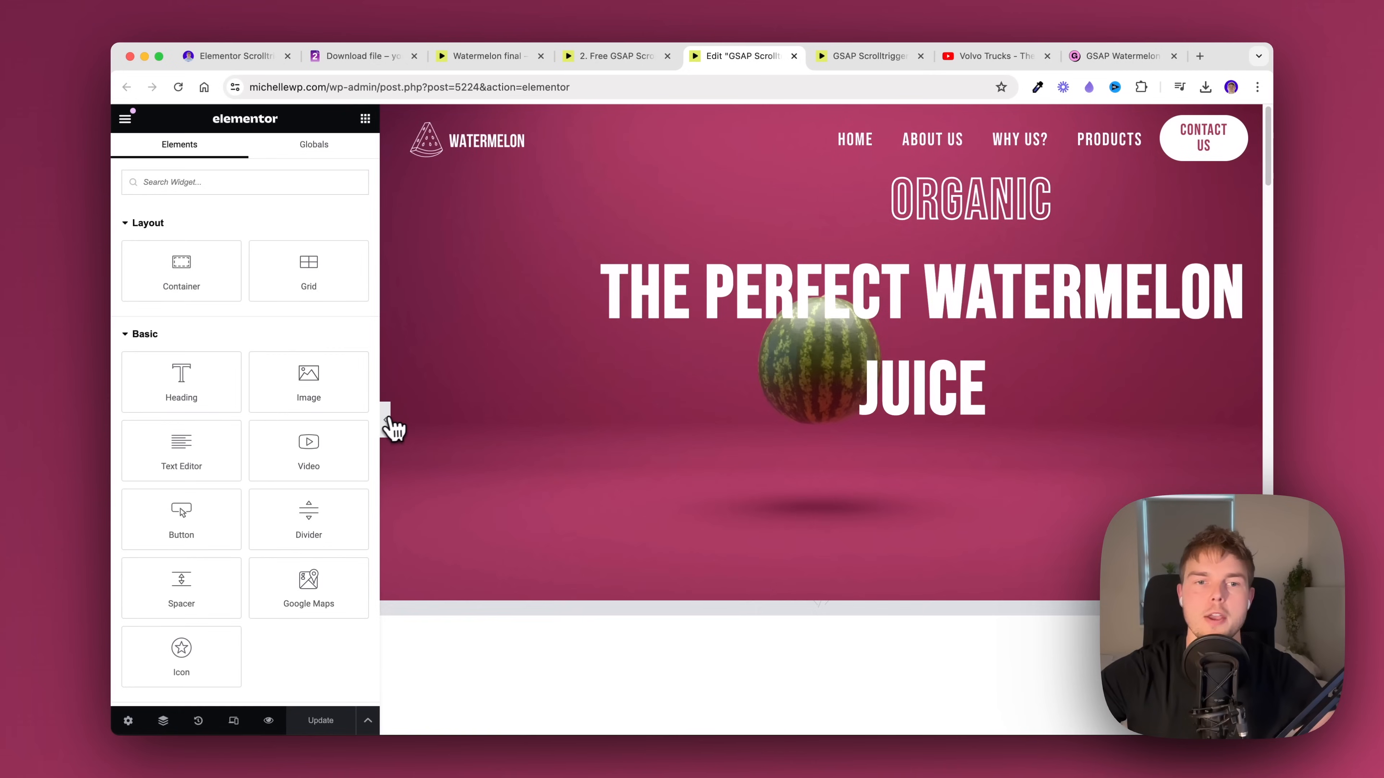
click(387, 421)
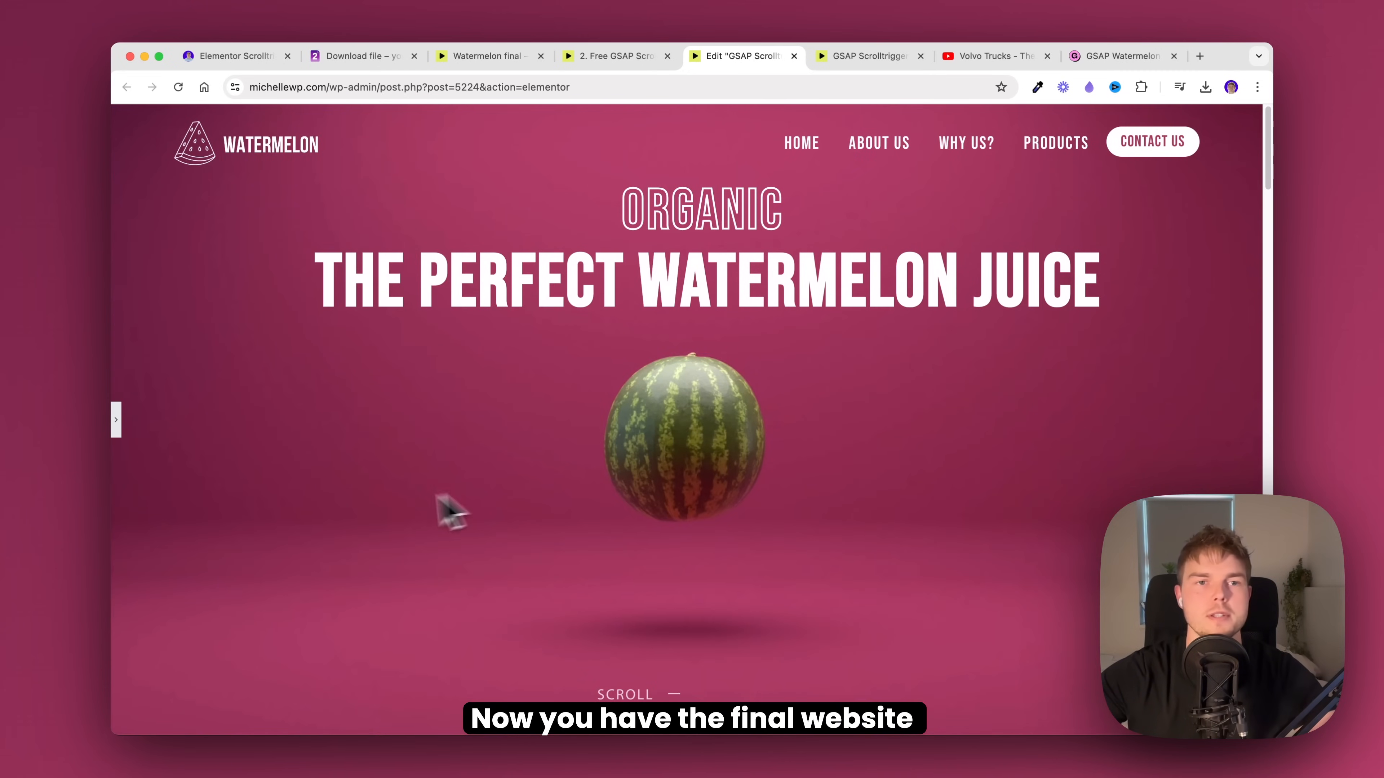